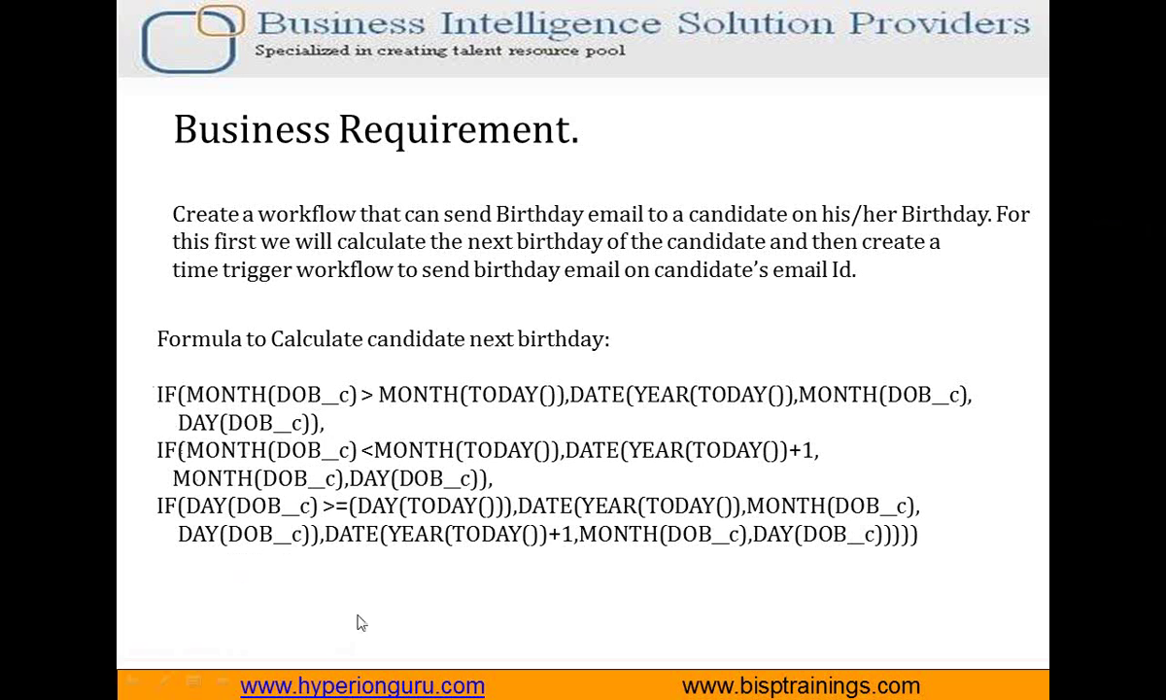
Step: Switch to Salesforce in the browser, open the first recent candidate's record and examine its DOB and Candidate Number fields
click(136, 680)
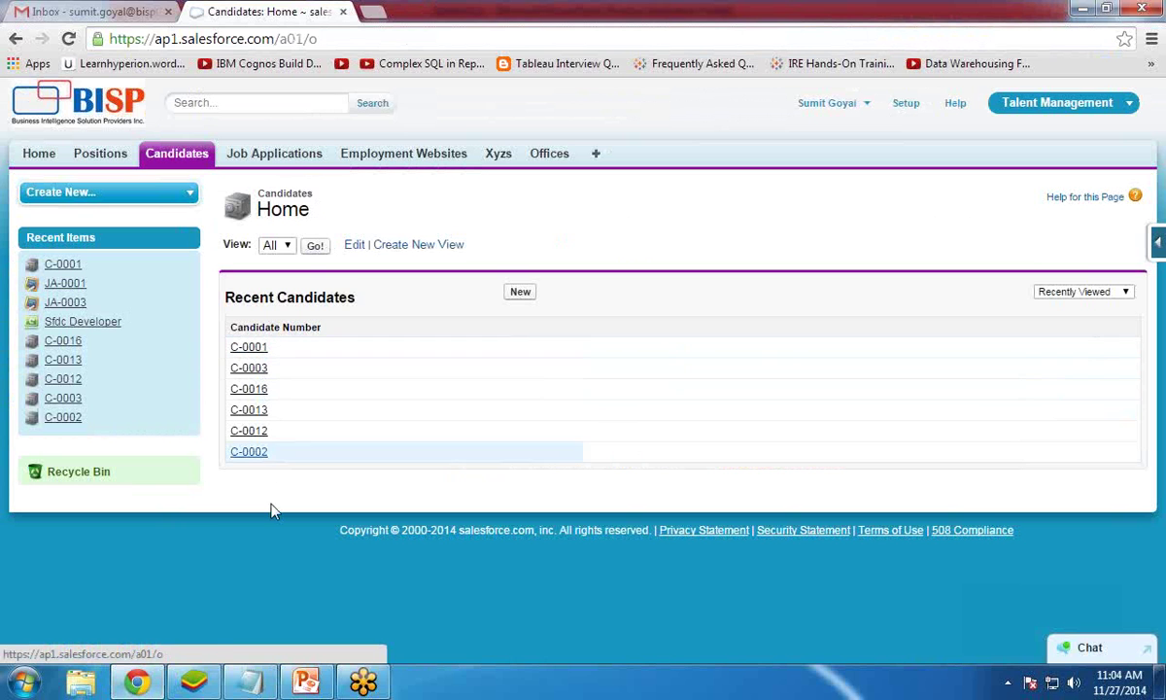
click(250, 348)
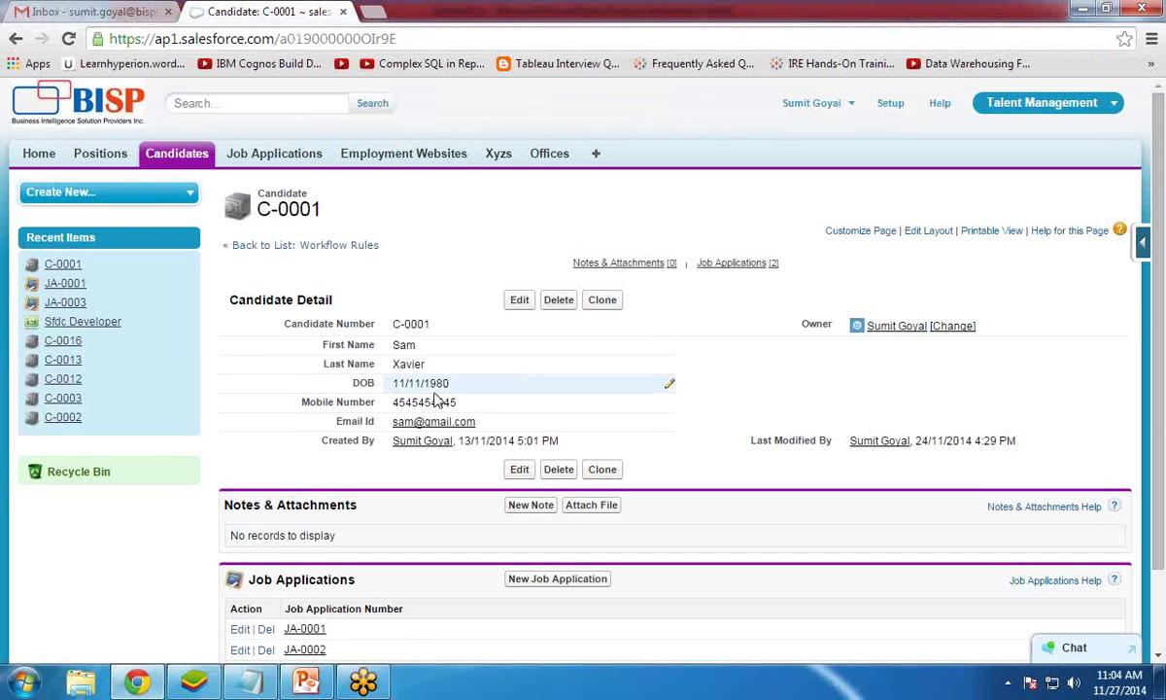
double_click(398, 383)
drag(393, 383, 447, 383)
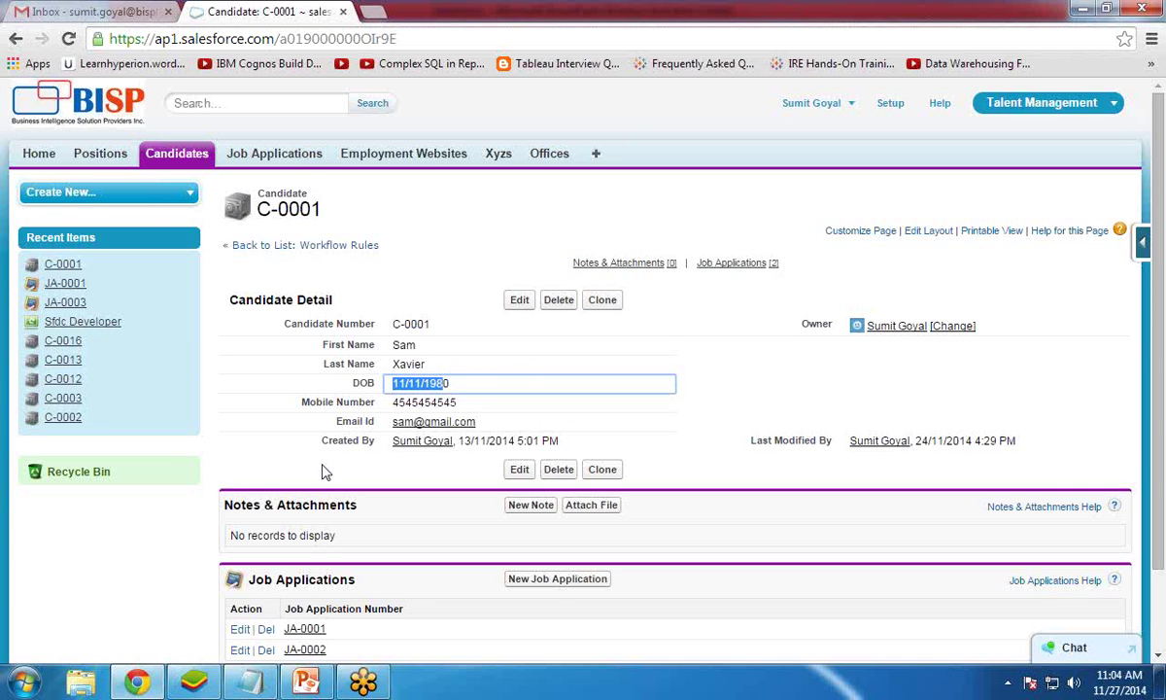
click(390, 324)
drag(390, 324, 434, 324)
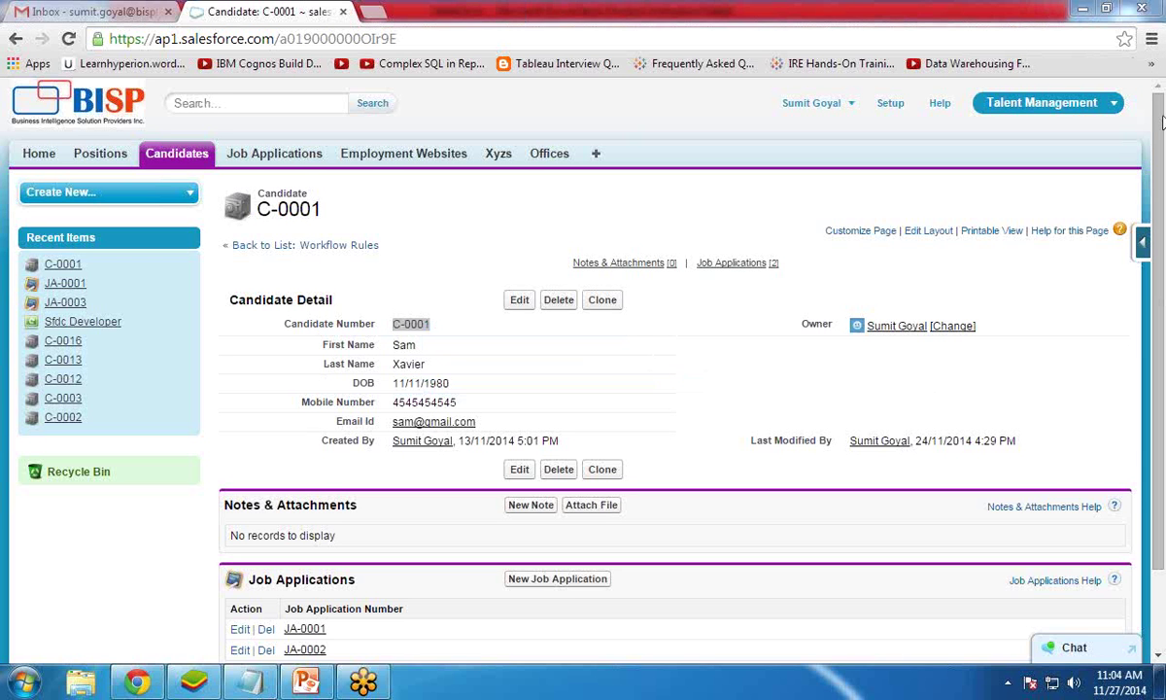
Step: Start a new custom field on the Candidate object with the Formula data type
click(1144, 242)
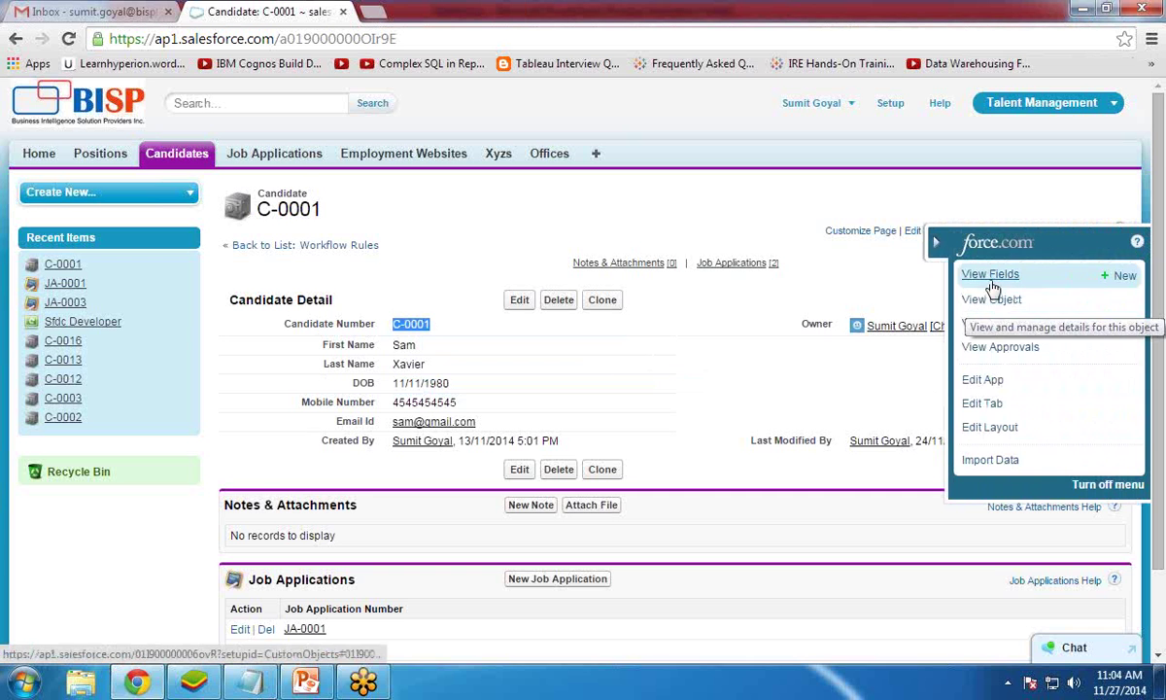
click(1125, 277)
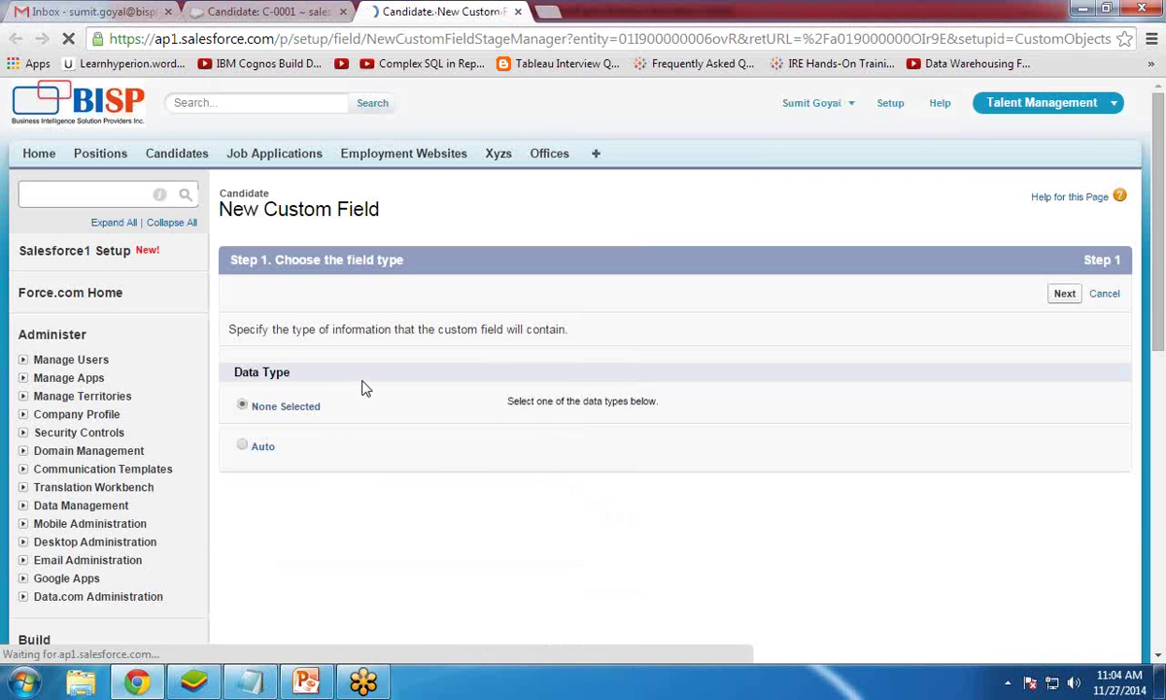
scroll(262, 398, down, 2)
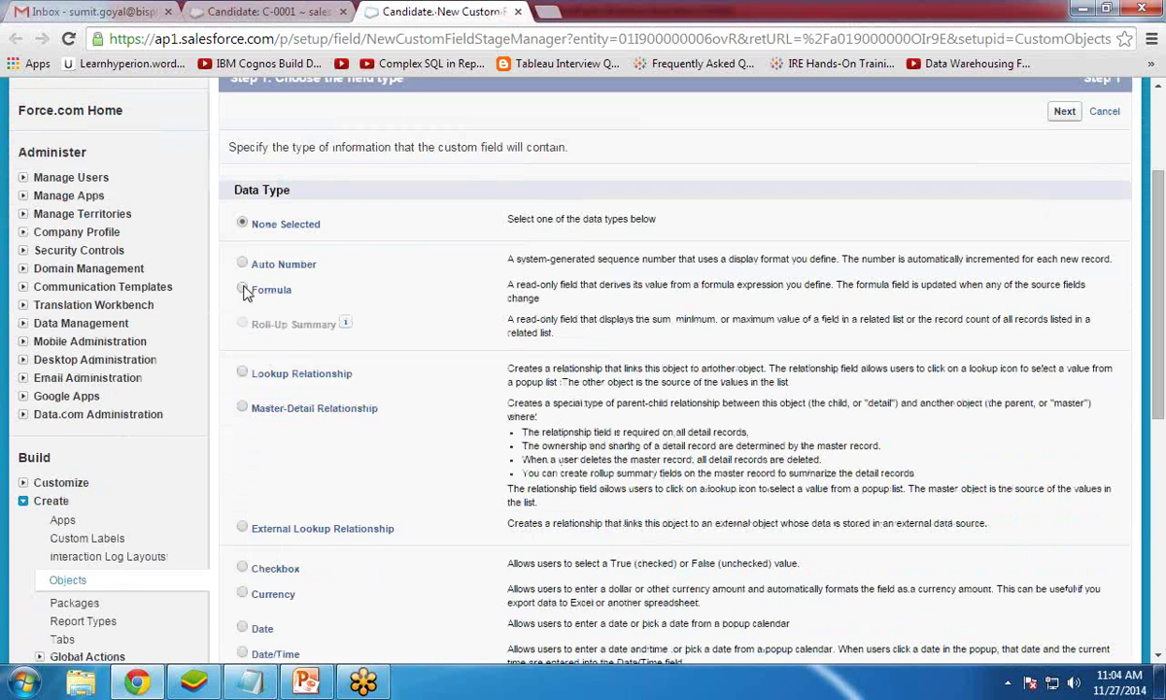
click(243, 290)
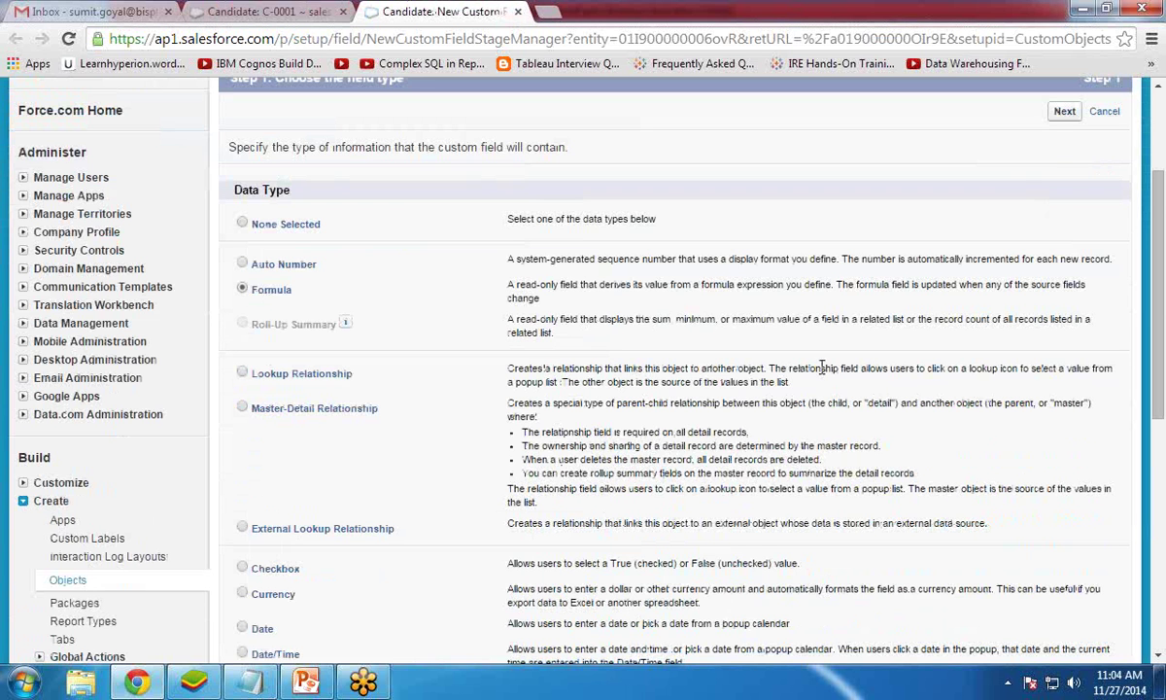
click(1065, 112)
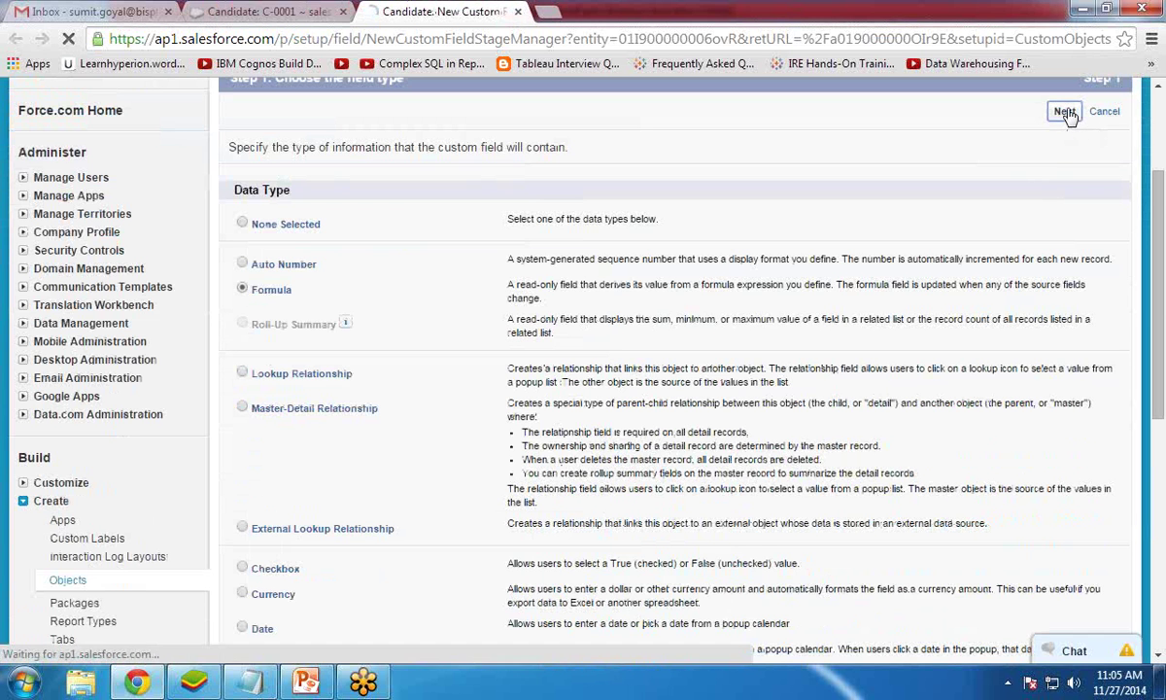
Step: Label the formula field Next Birthday, with field name Next_Birthday, and set its return type to Date
text(Next)
key(Tab)
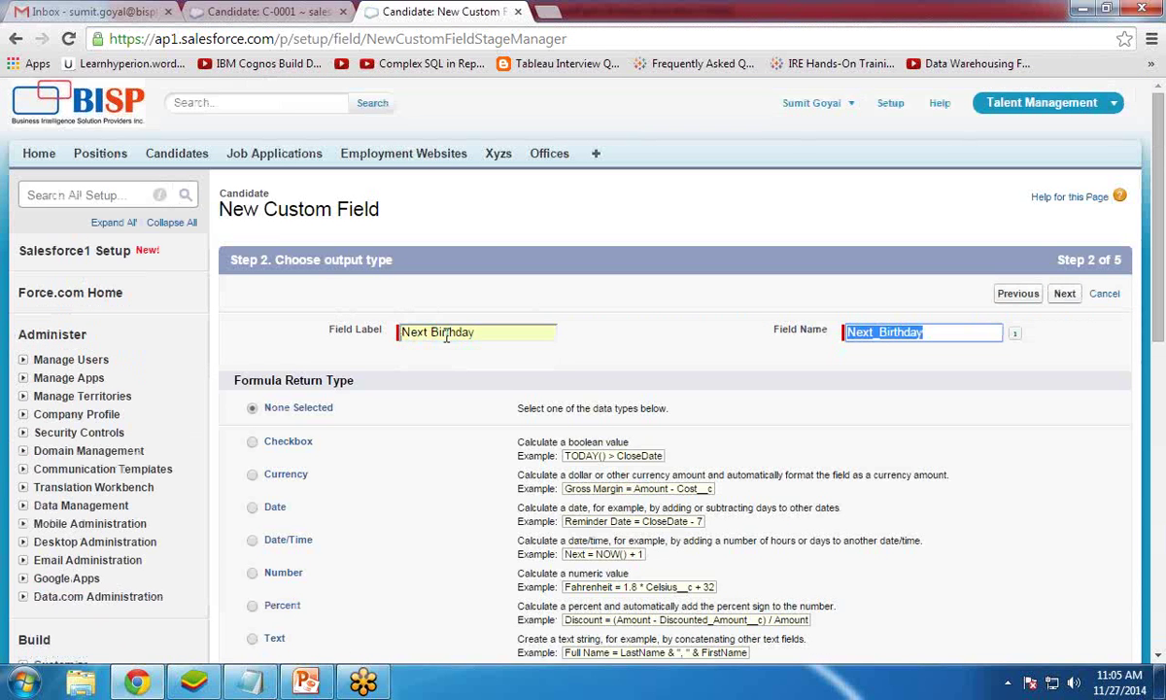
scroll(275, 330, down, 2)
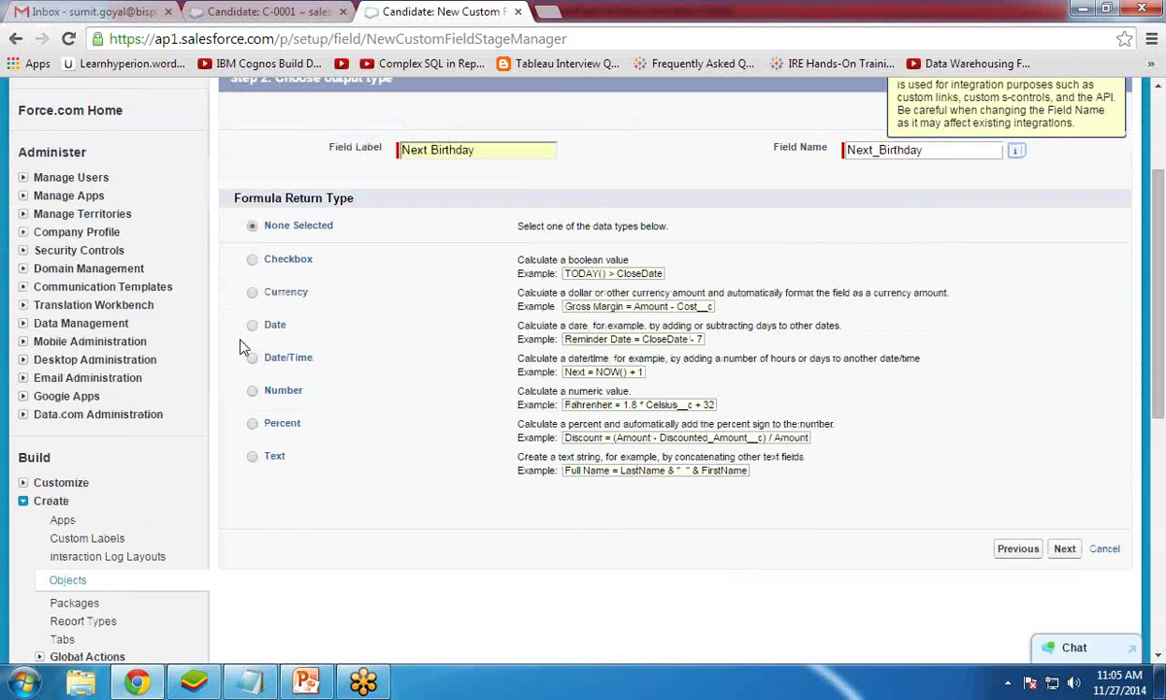
click(252, 325)
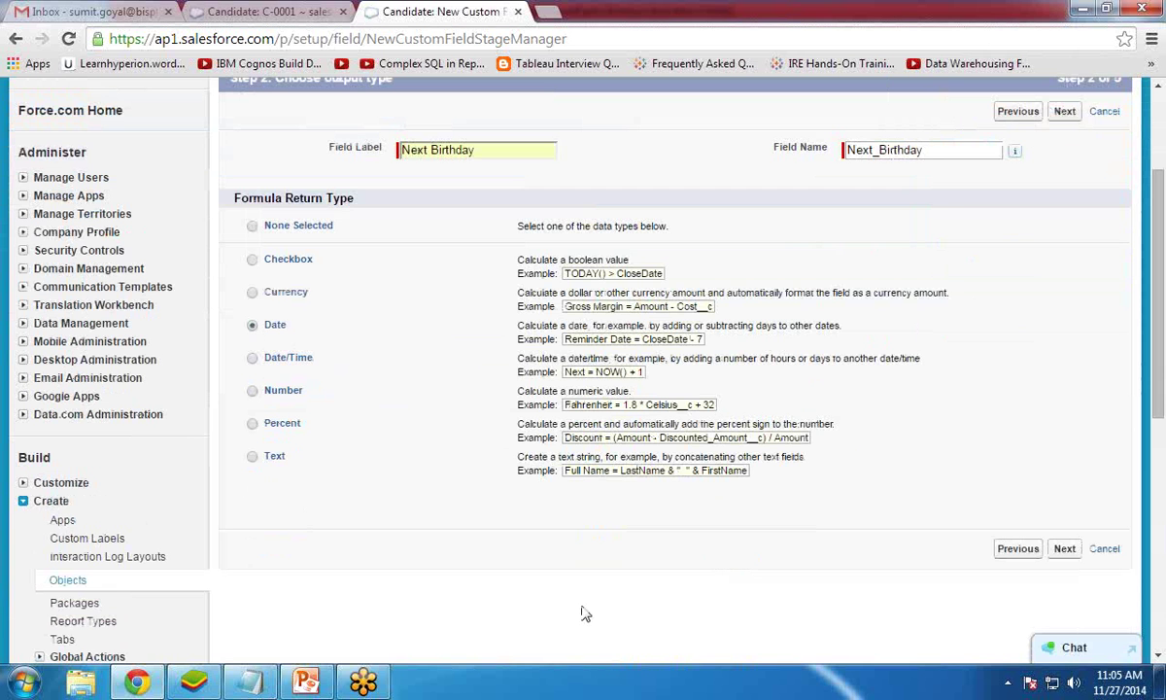
click(1066, 550)
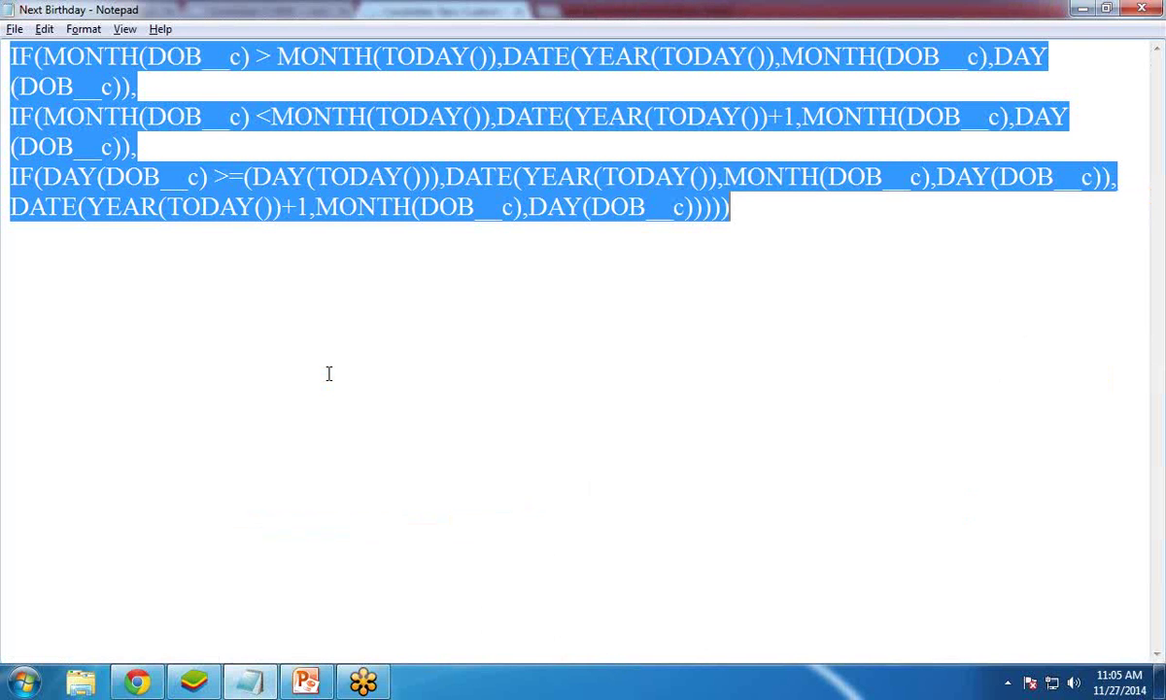
Step: Copy the entire next-birthday formula from the Next Birthday Notepad file and paste it into the field's formula editor
key(ctrl+c)
key(alt+Tab)
click(273, 484)
key(ctrl+v)
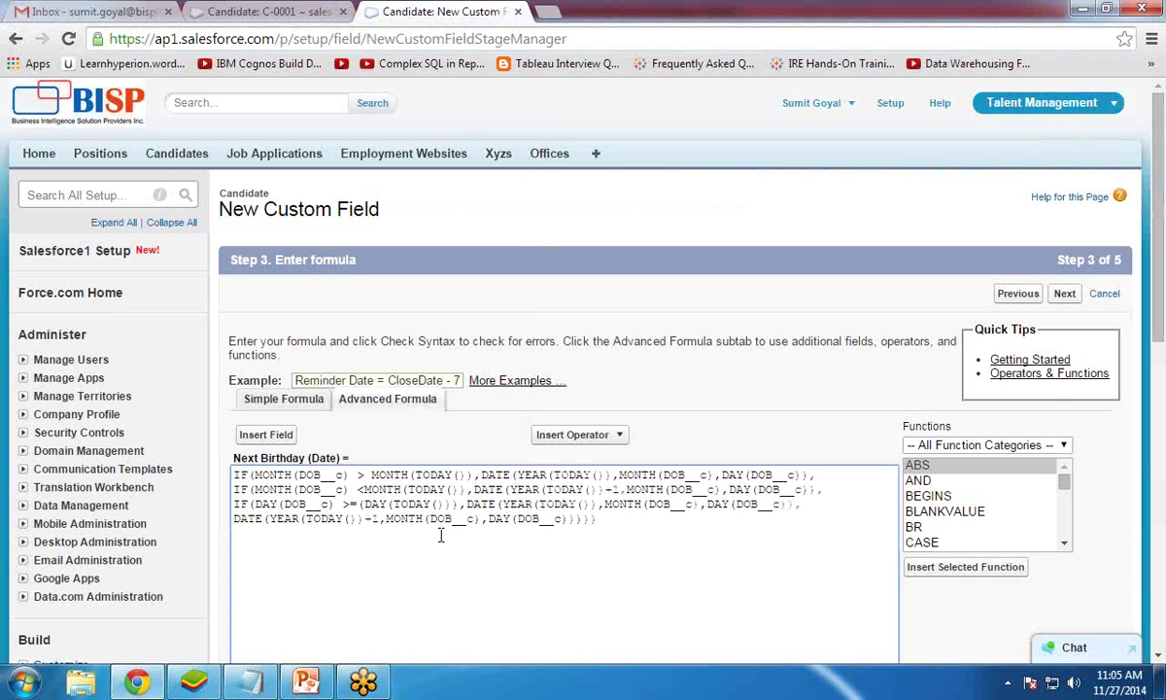
Step: Check the DOB__c reference in the formula against the field listing in the Candidate object's definition
drag(298, 476, 346, 476)
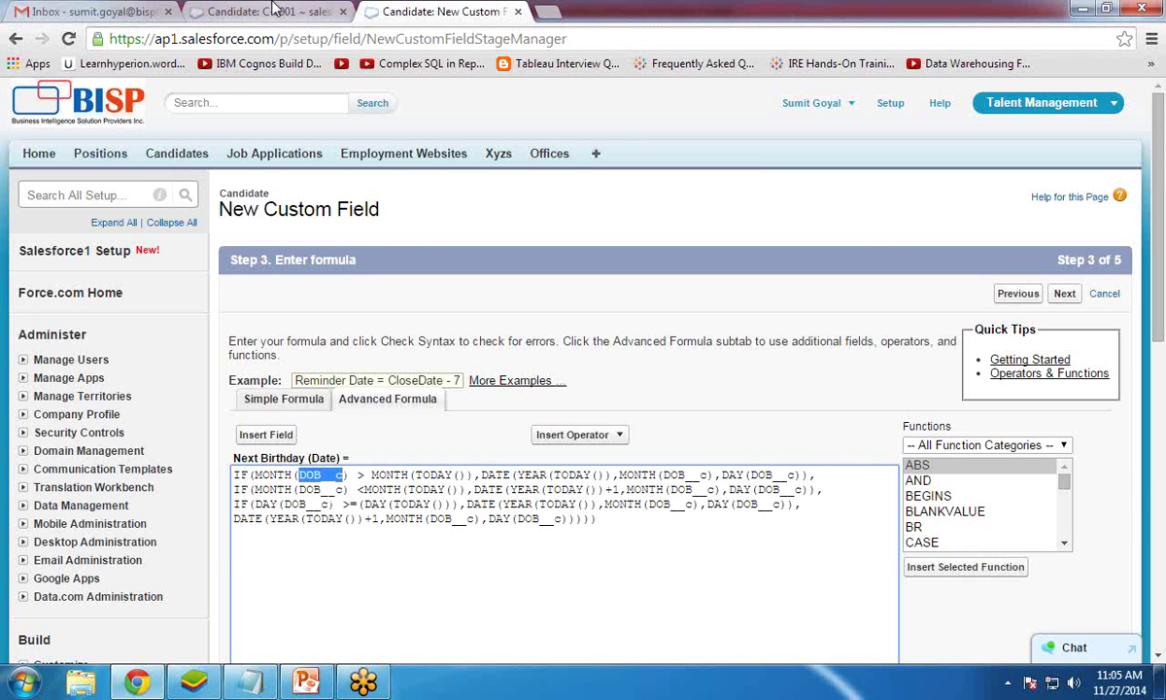
click(275, 10)
click(996, 304)
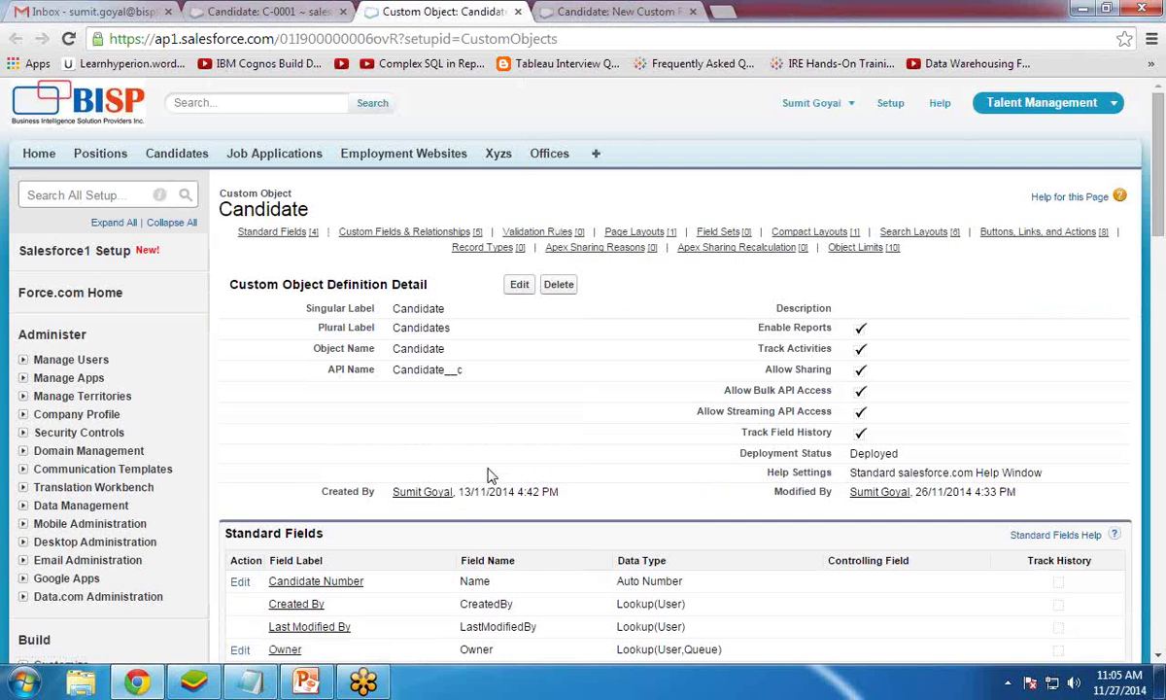
scroll(490, 476, down, 3)
double_click(409, 470)
click(612, 12)
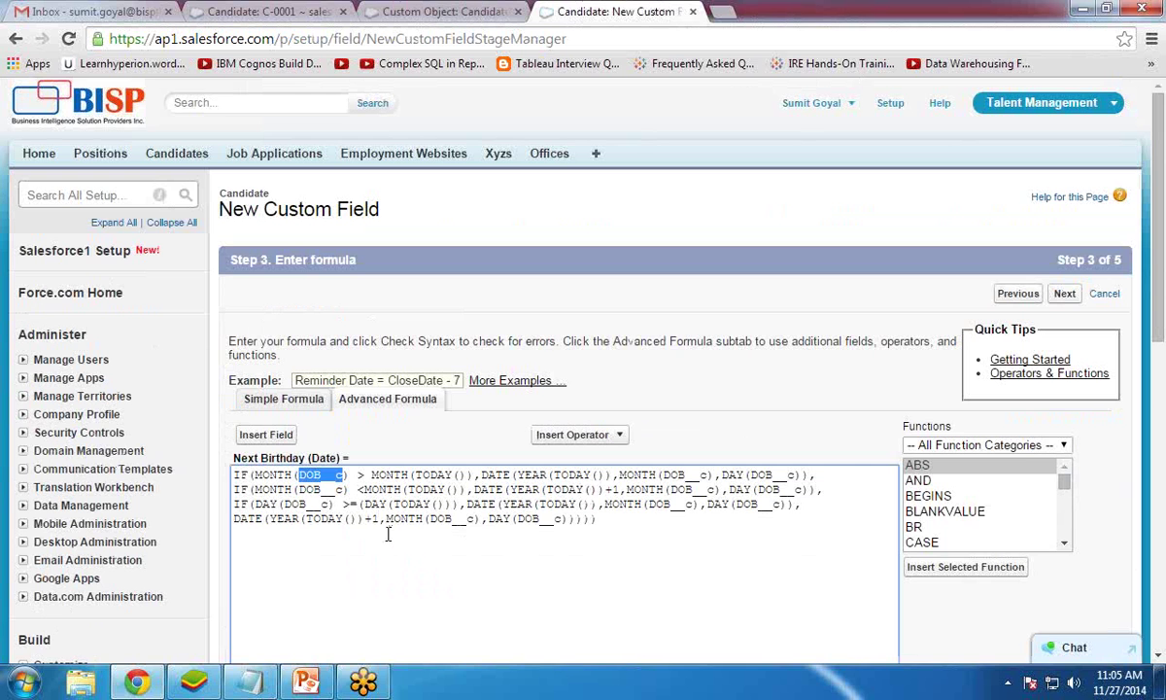
Step: Check the syntax of the Next Birthday formula and continue to field-level security
scroll(304, 474, down, 4)
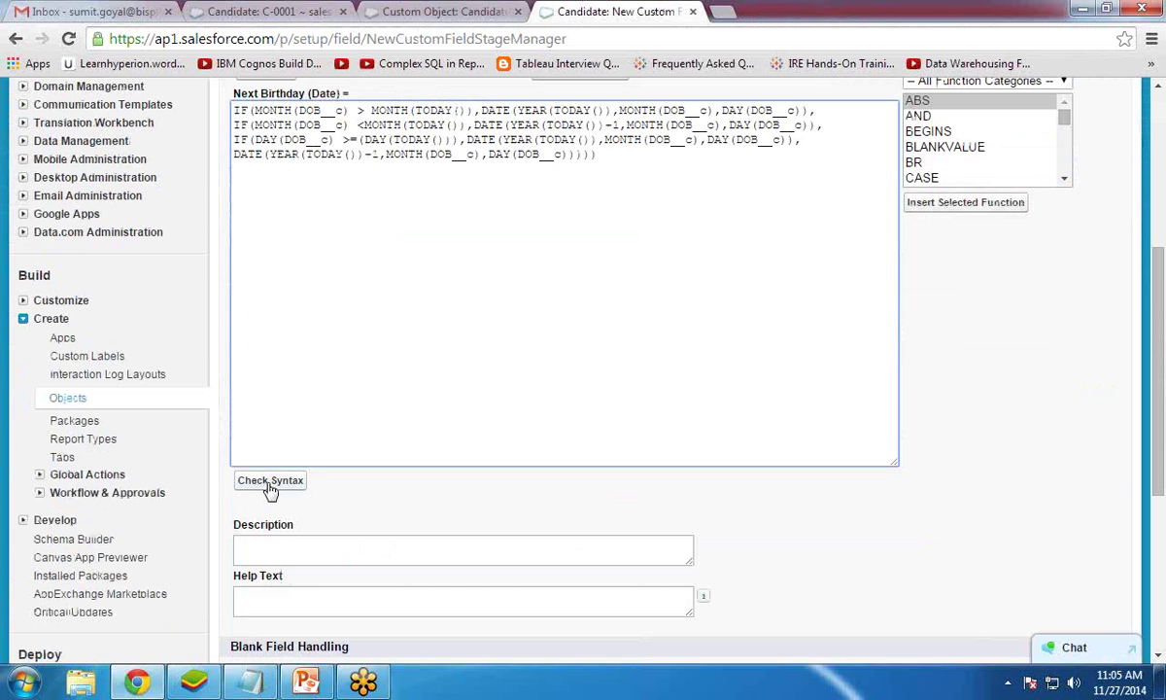
click(270, 482)
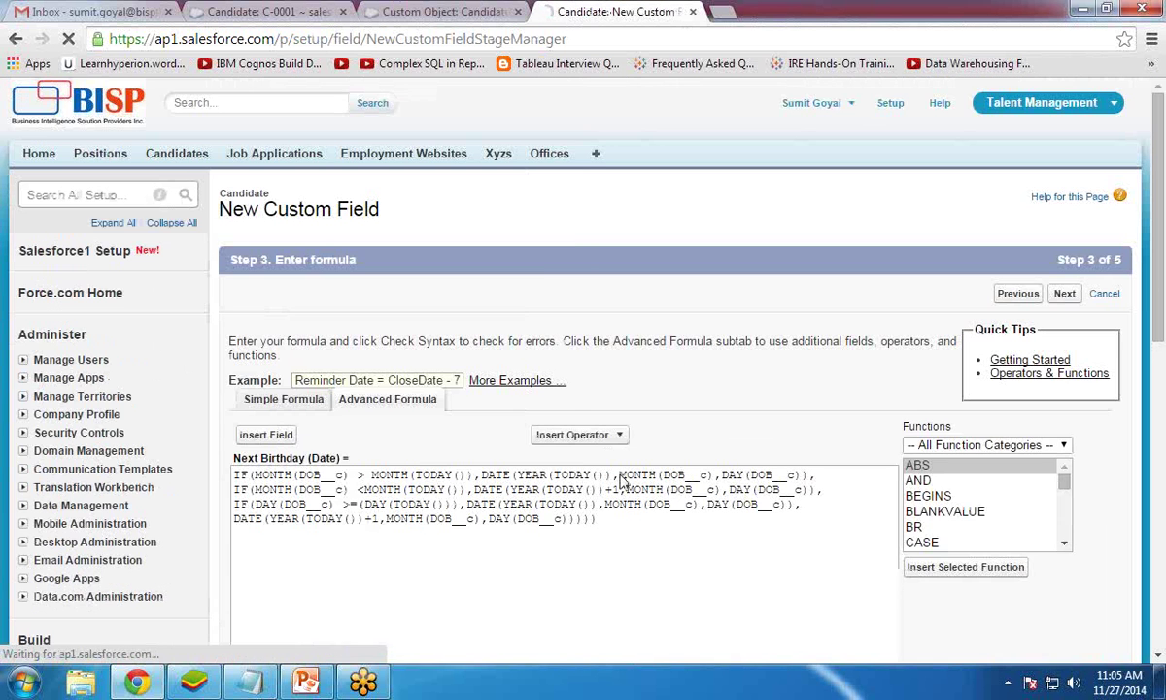
scroll(620, 475, down, 3)
scroll(289, 393, down, 2)
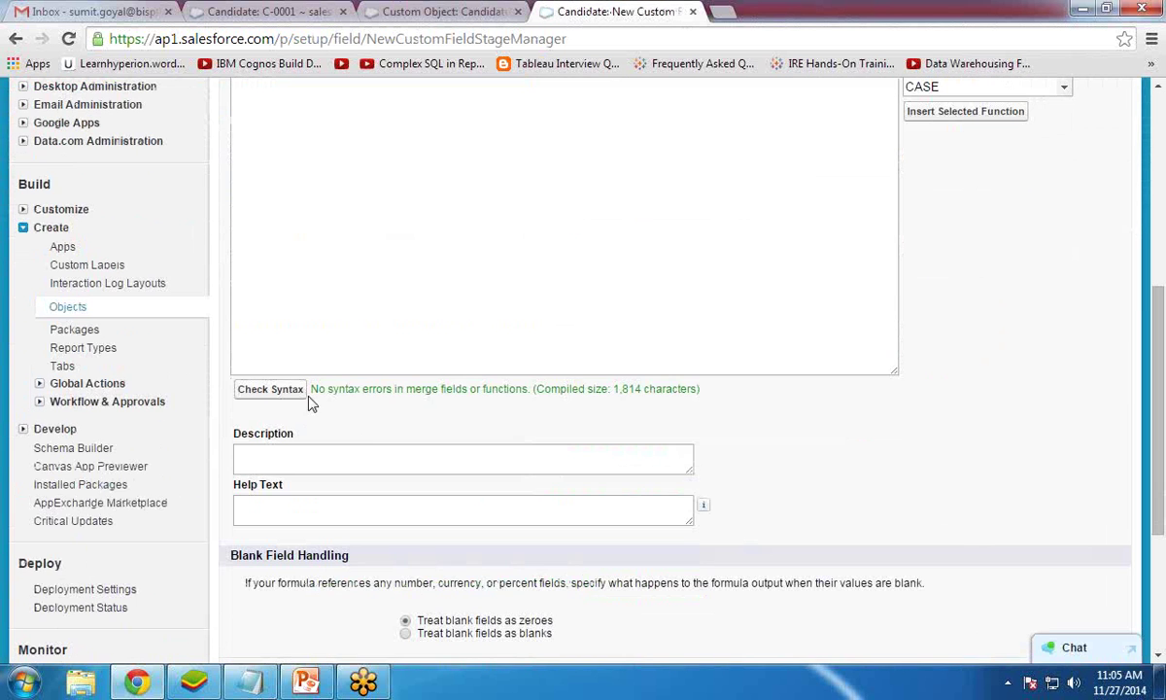
scroll(695, 379, down, 3)
click(1073, 415)
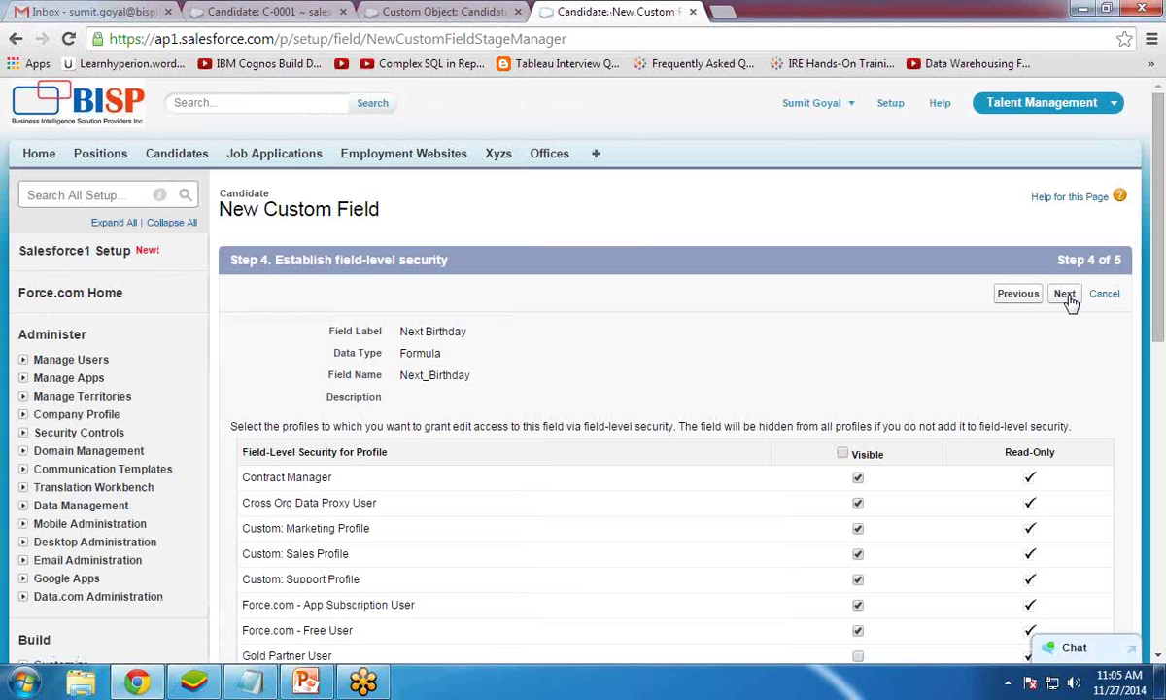
Step: Keep the default field-level security, add the Next Birthday field to Candidate Layout, and save it
click(1066, 294)
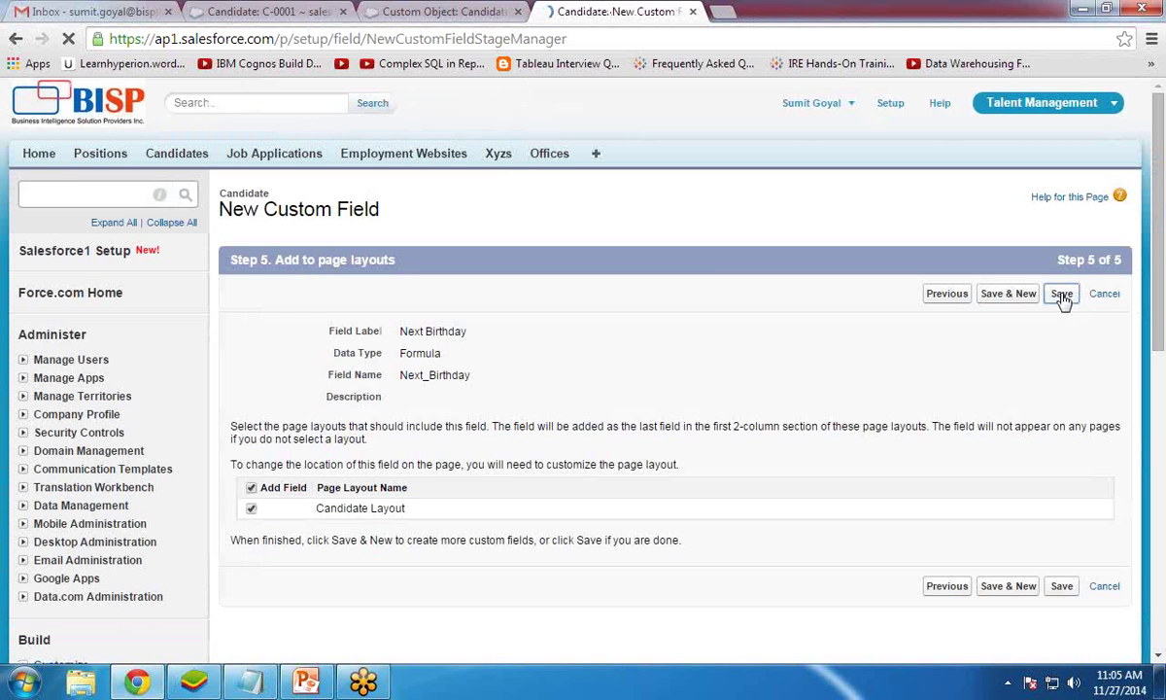
click(1062, 295)
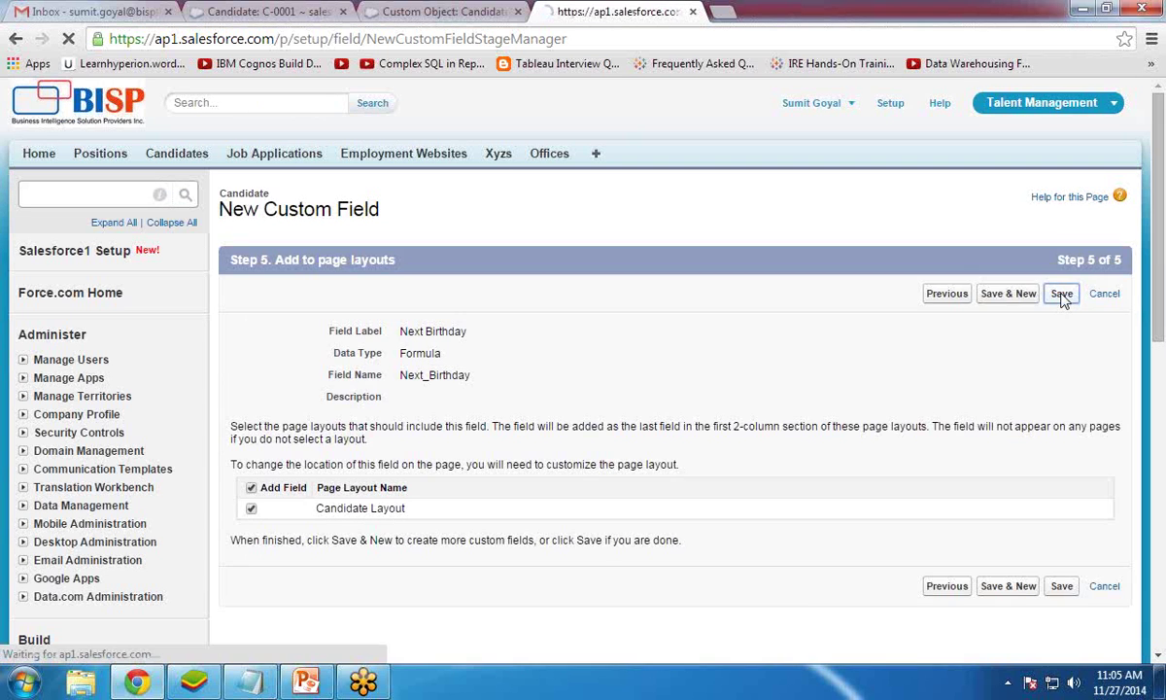
scroll(584, 388, down, 5)
drag(586, 405, 402, 408)
Step: Reopen the first recent candidate's record and examine the calculated Next Birthday value
click(250, 9)
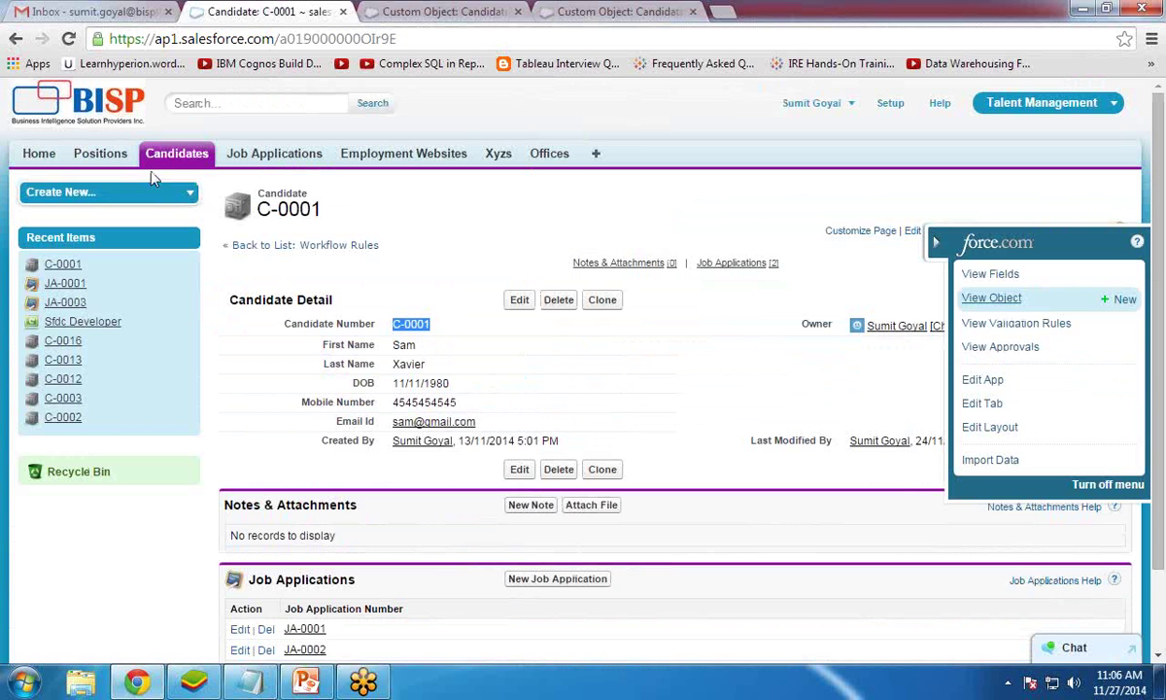
click(177, 152)
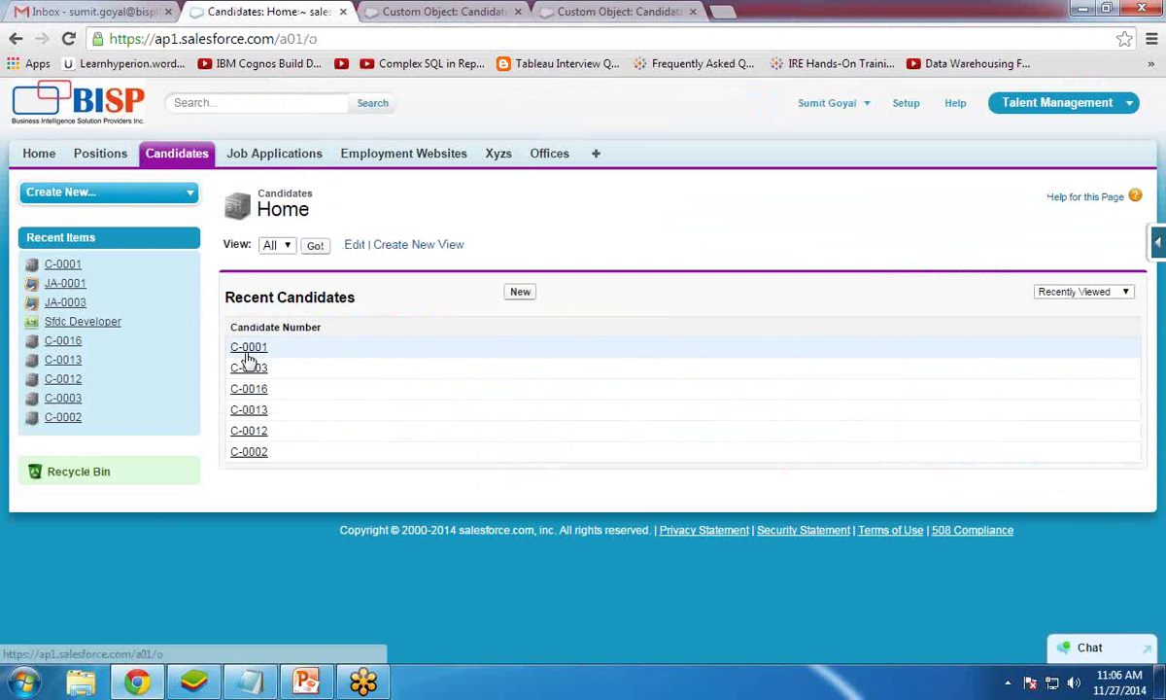
click(248, 357)
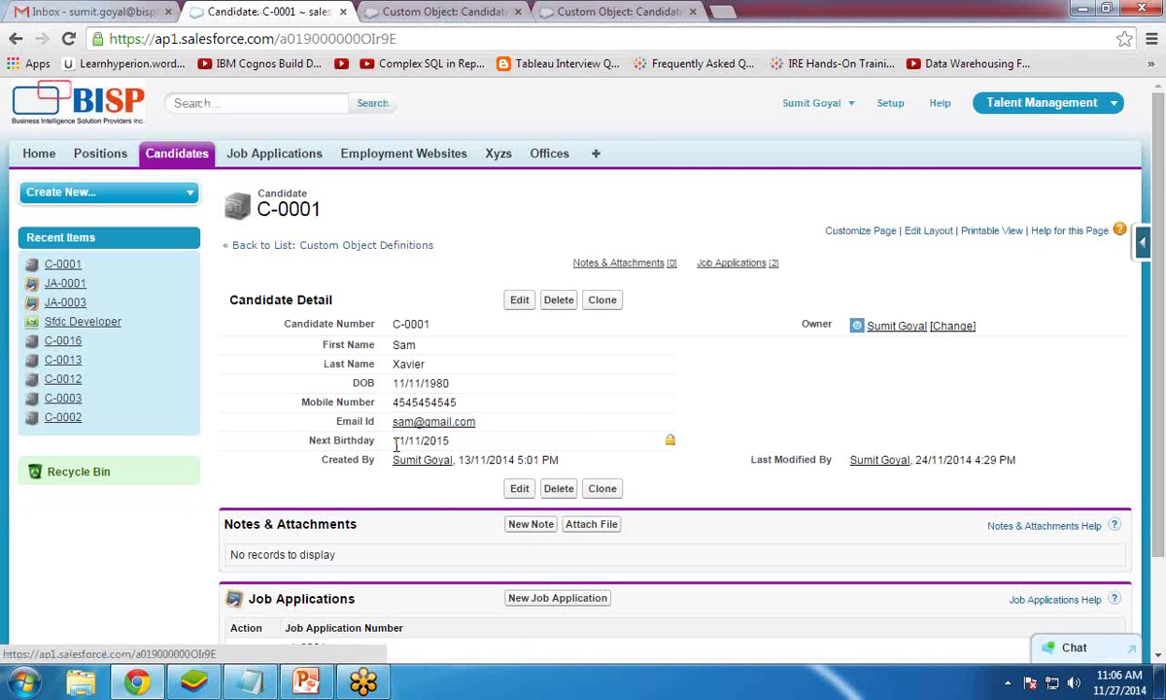
drag(395, 442, 461, 452)
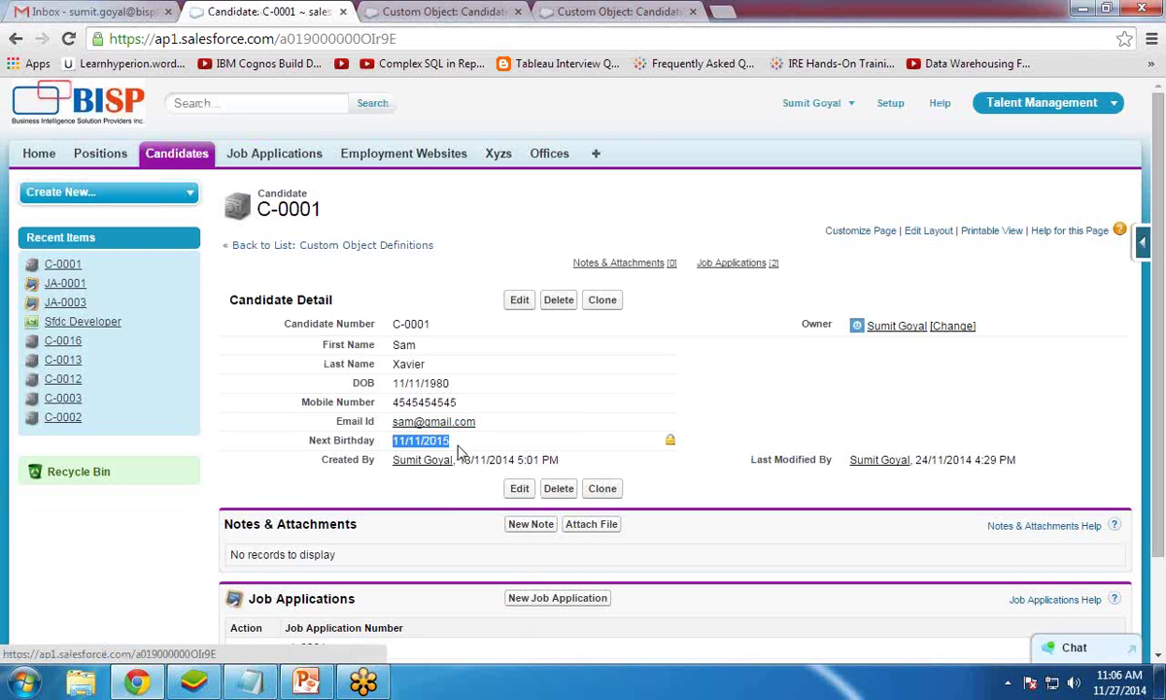
click(390, 451)
drag(388, 439, 467, 448)
click(463, 448)
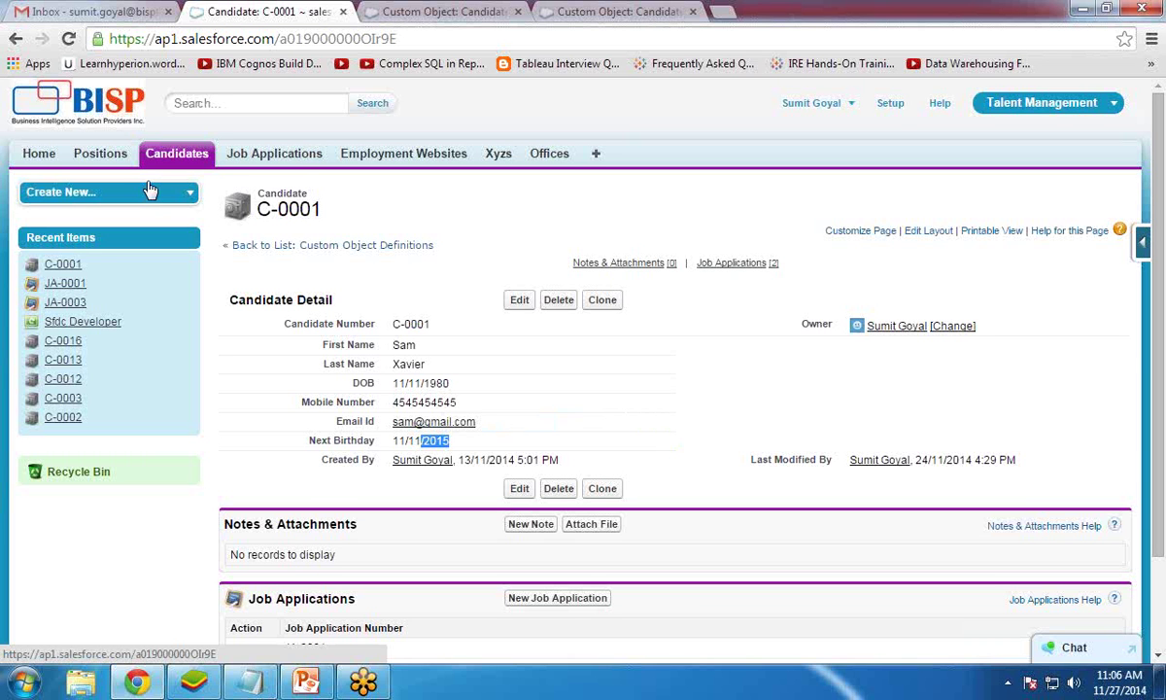
click(888, 106)
scroll(29, 583, down, 3)
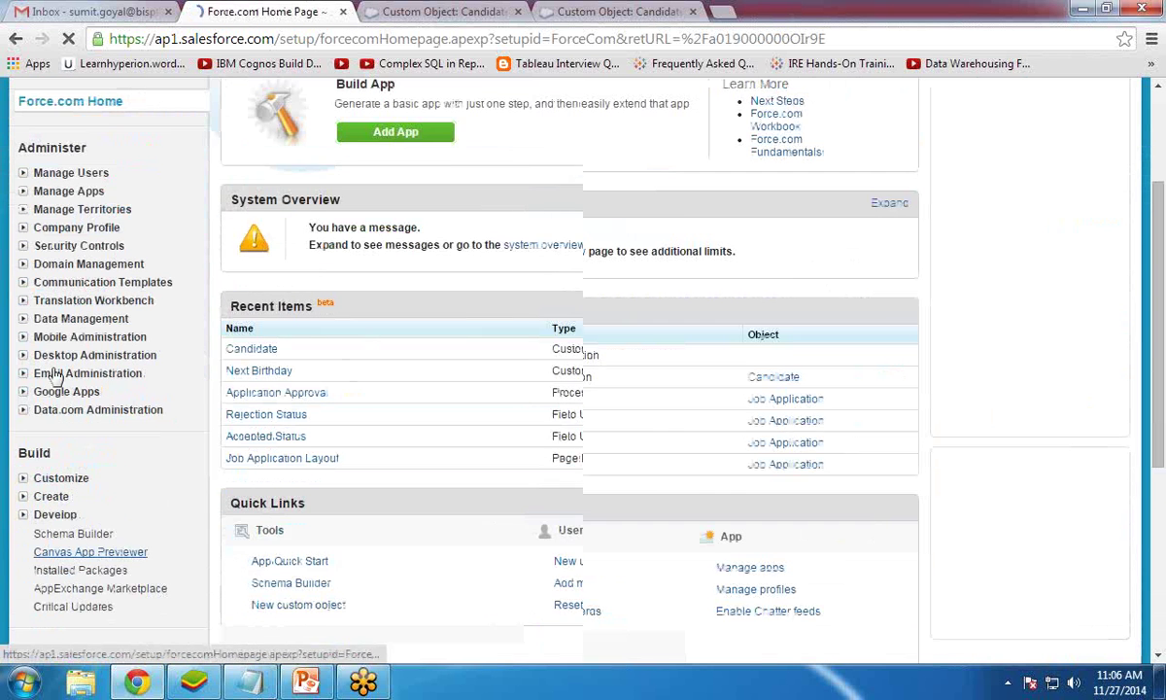
click(23, 282)
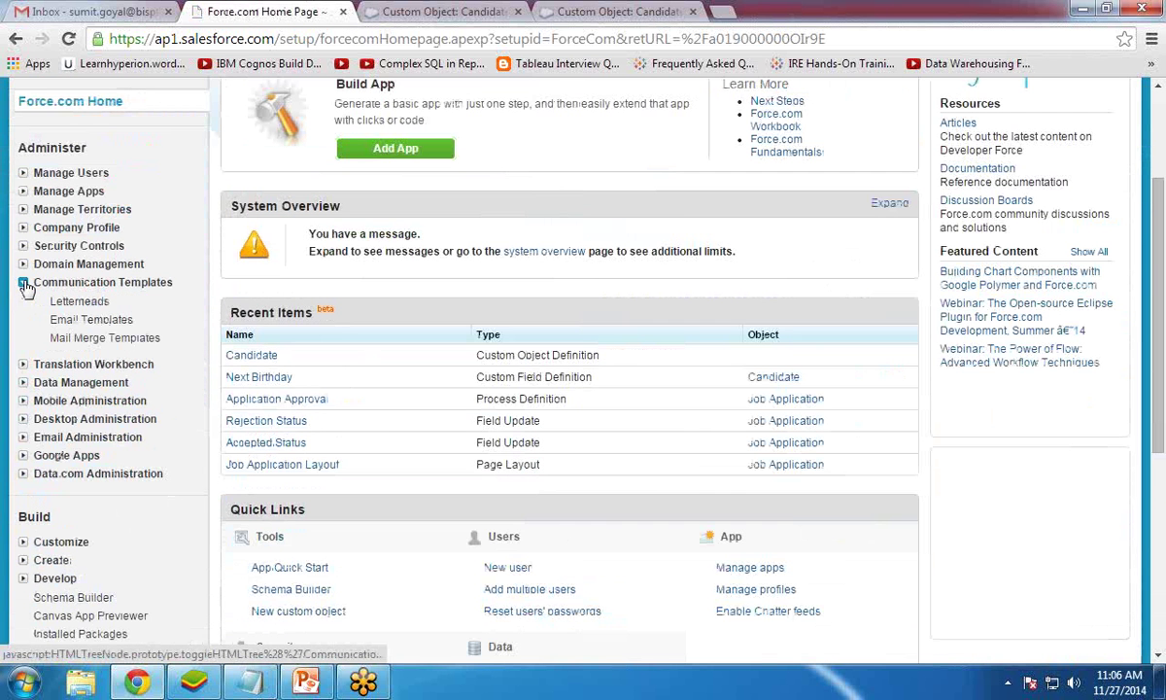
click(92, 321)
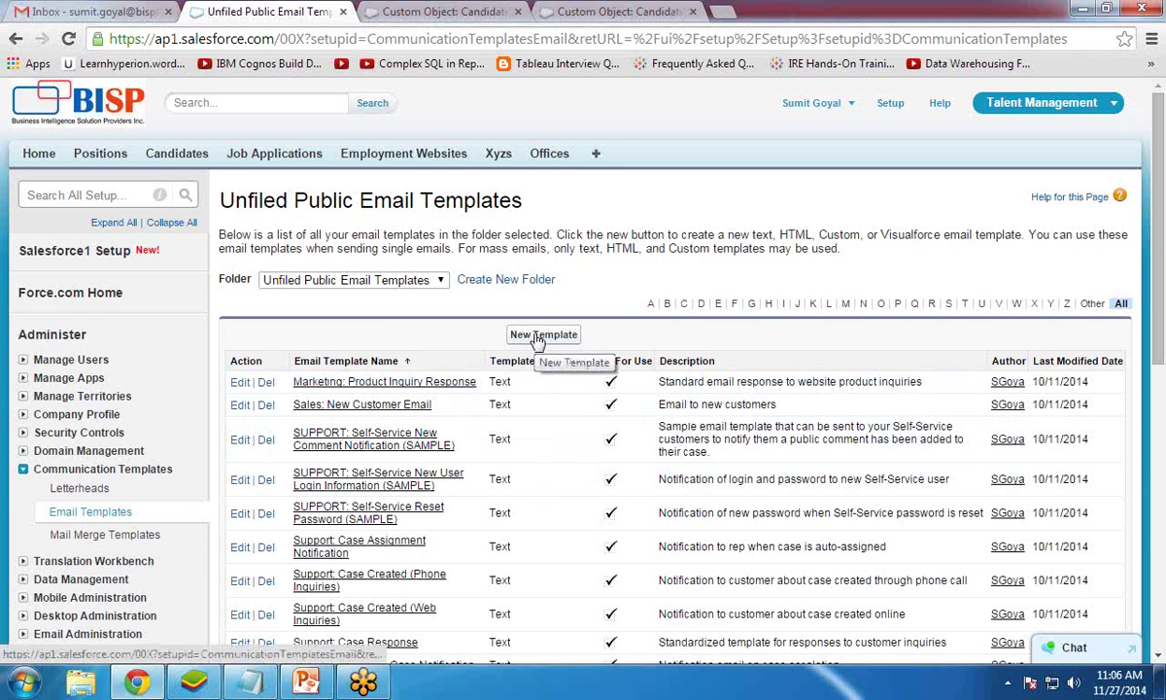
click(538, 336)
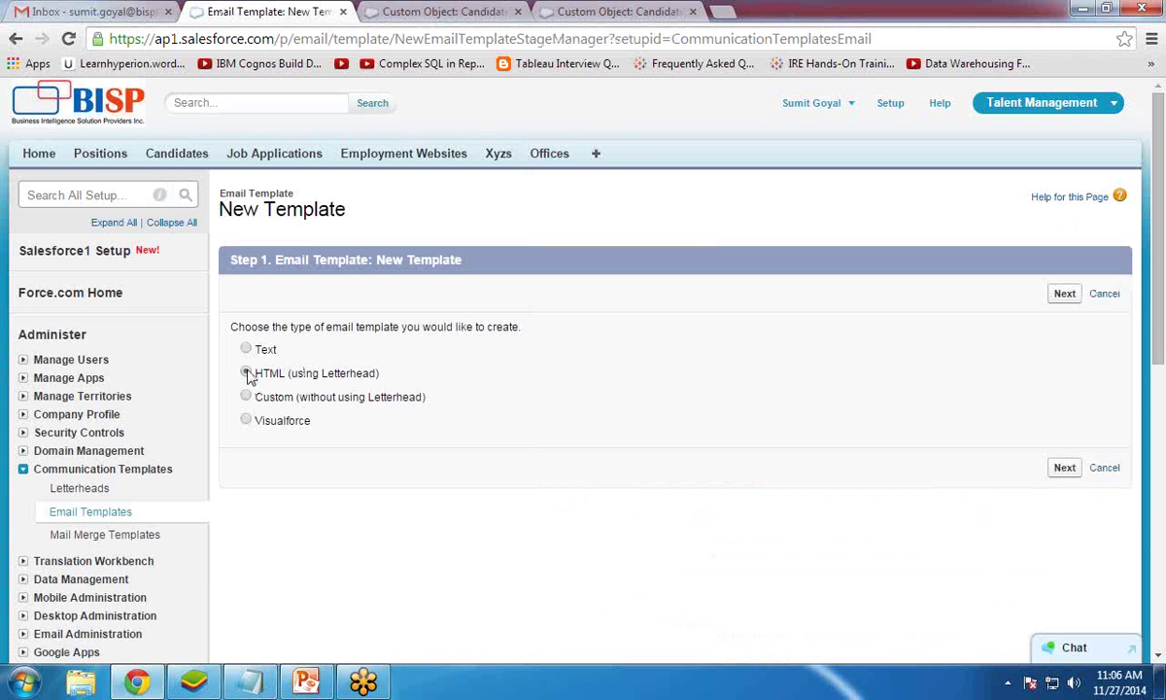
click(247, 373)
click(1064, 469)
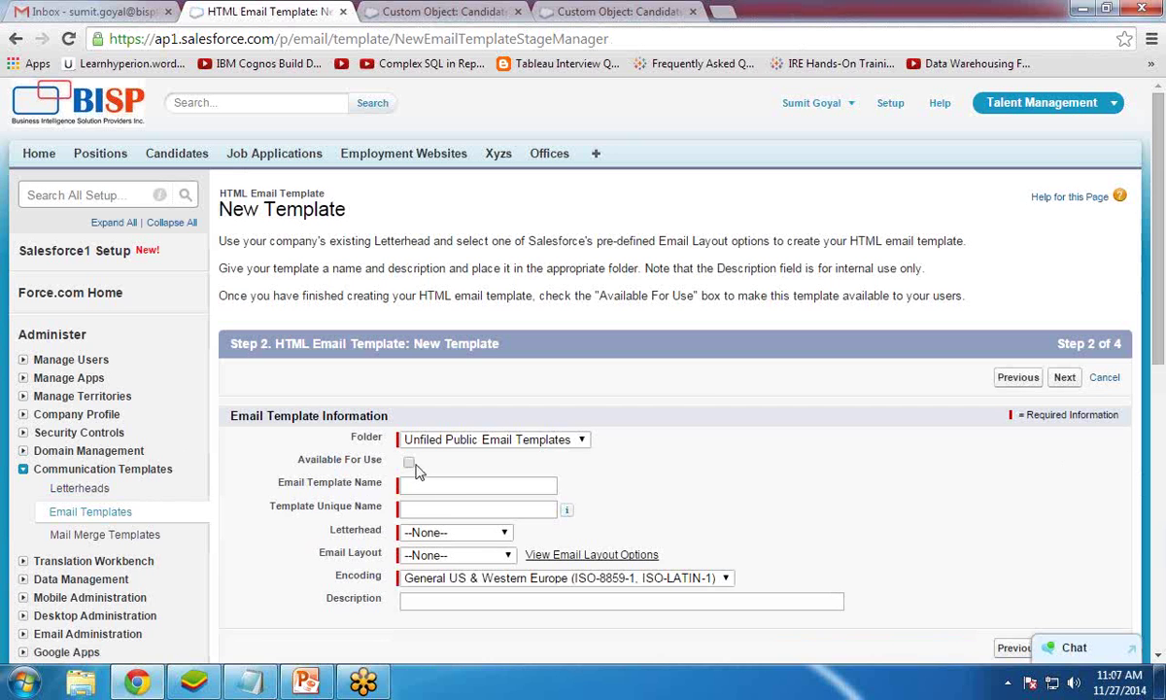
Step: Make the new template available for use and name it Birthday Email Template
scroll(577, 416, down, 2)
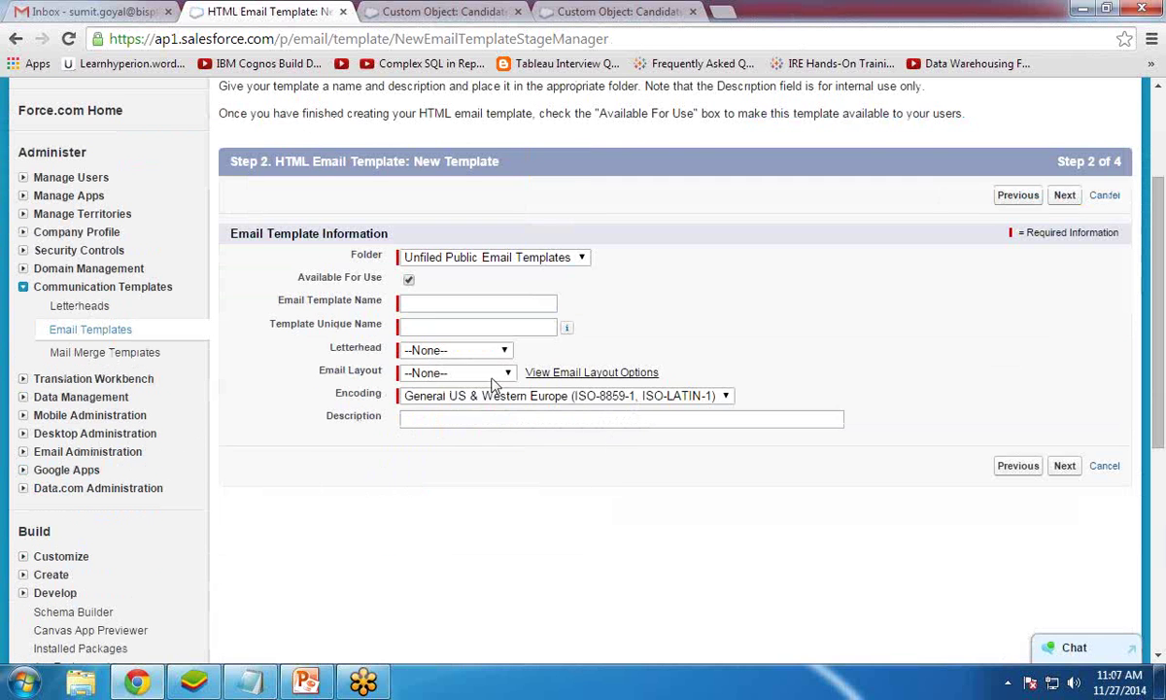
click(445, 303)
text(Birt)
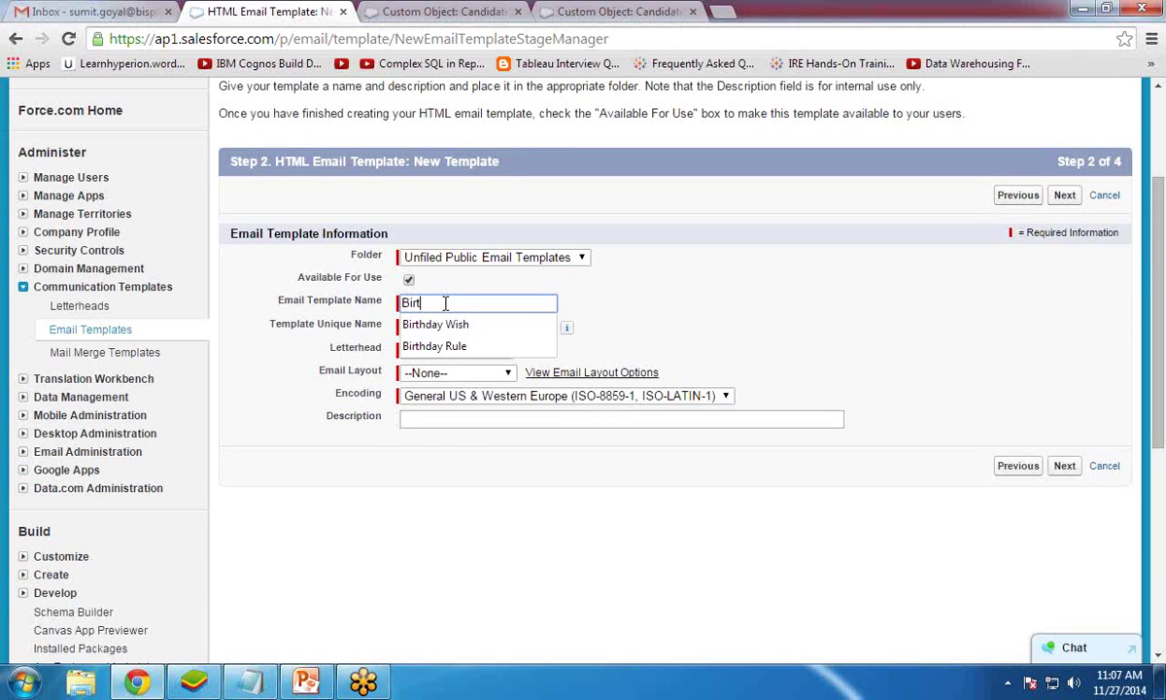
text(hday E)
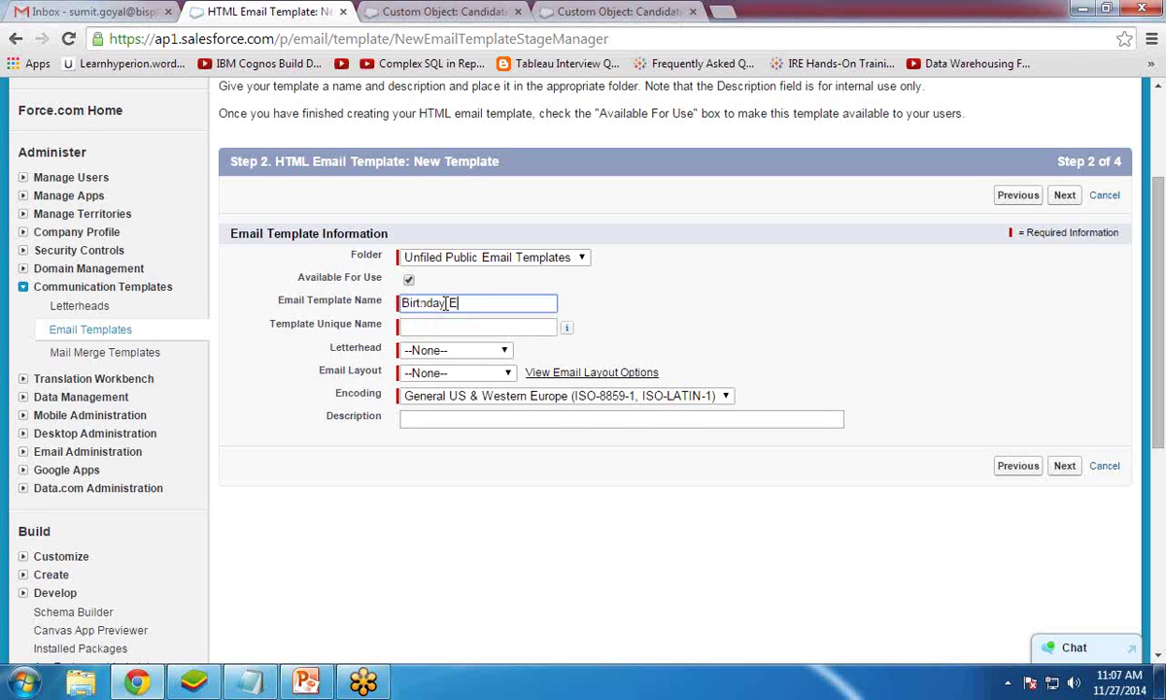
text(mail Template)
key(Tab)
Step: Choose Bisp Letter Head as letterhead and Free Form Letter as email layout, and continue to the HTML version
click(455, 350)
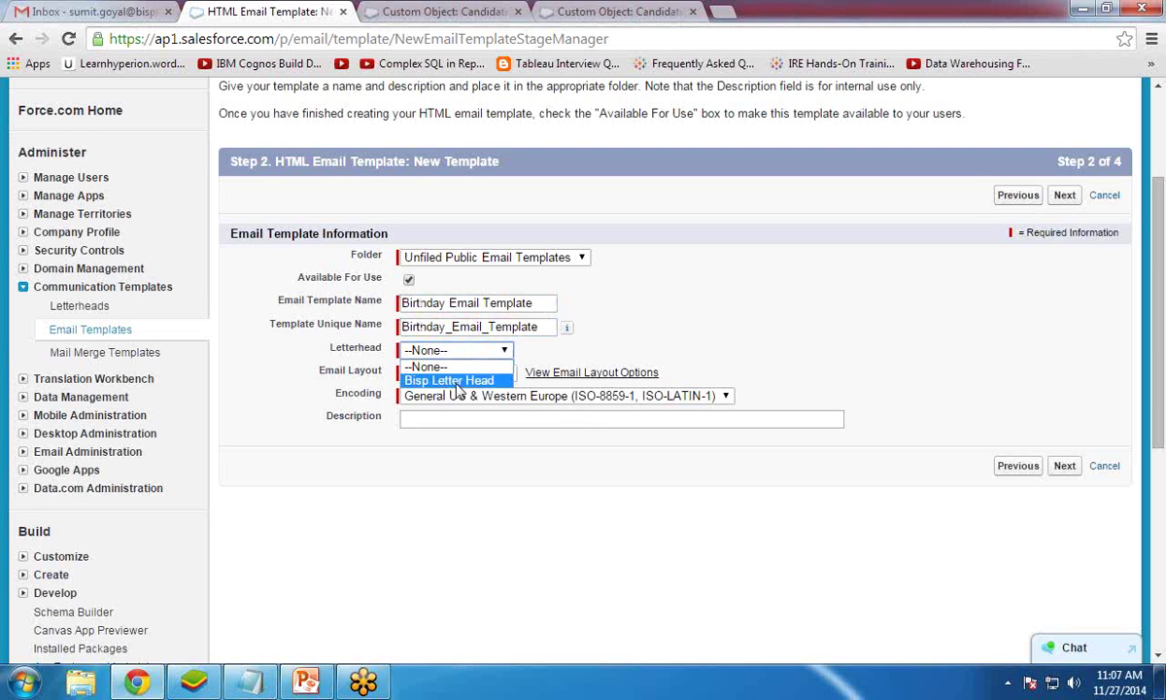
click(457, 380)
click(463, 375)
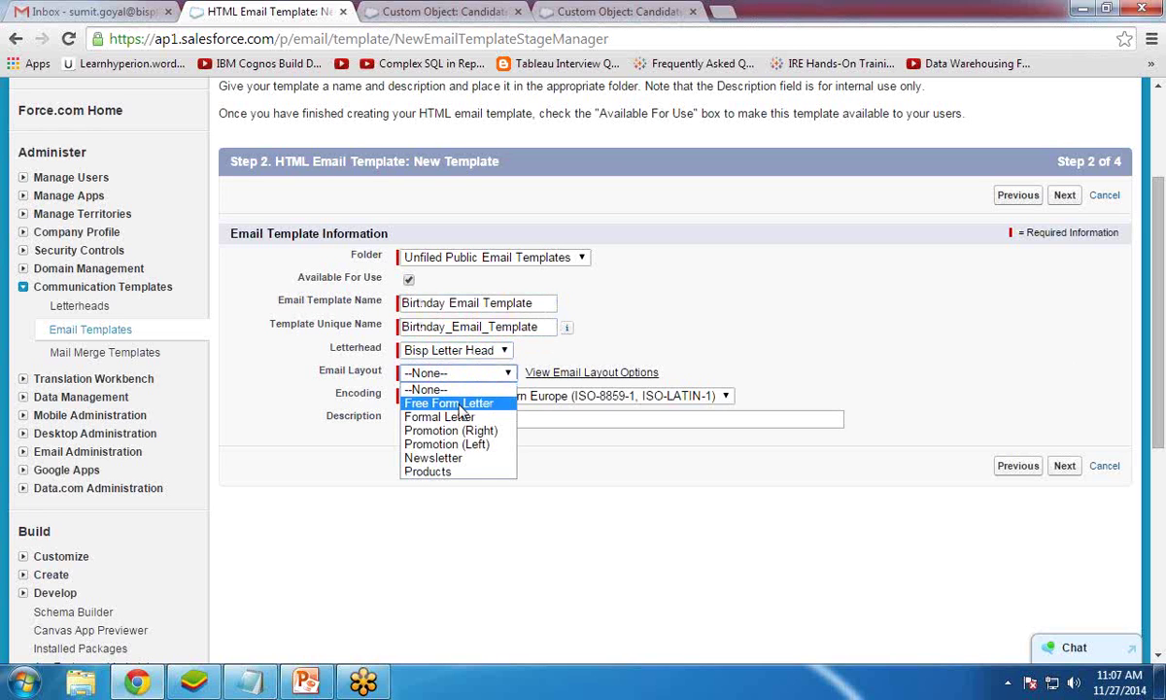
click(456, 403)
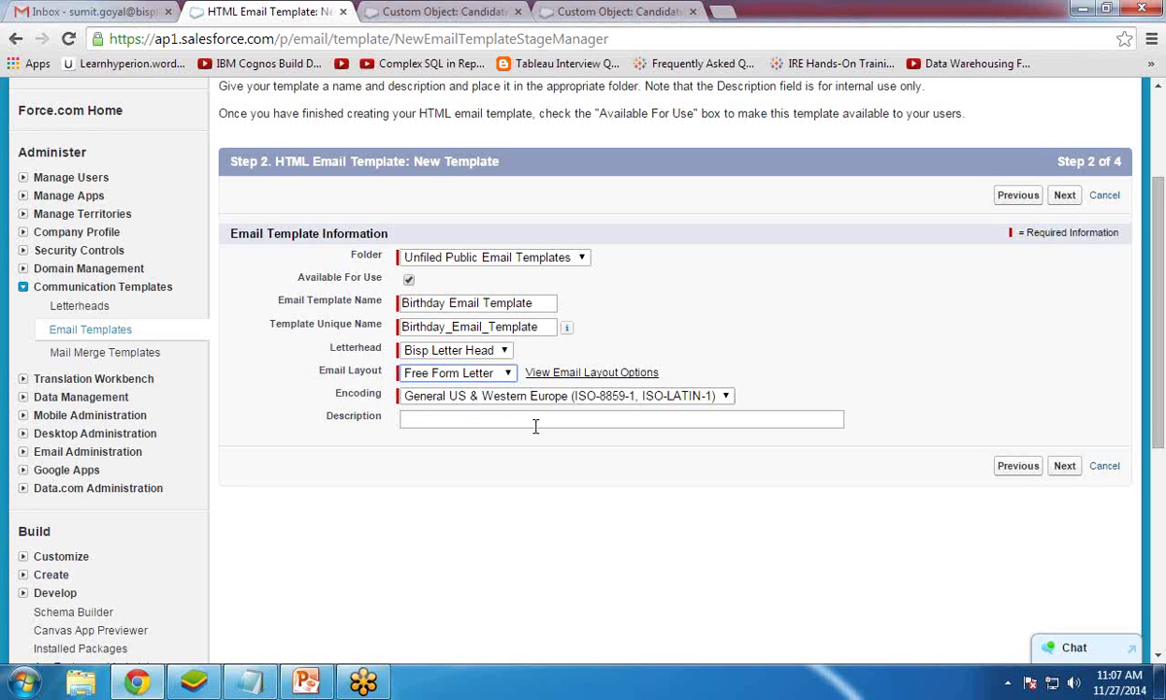
click(1061, 469)
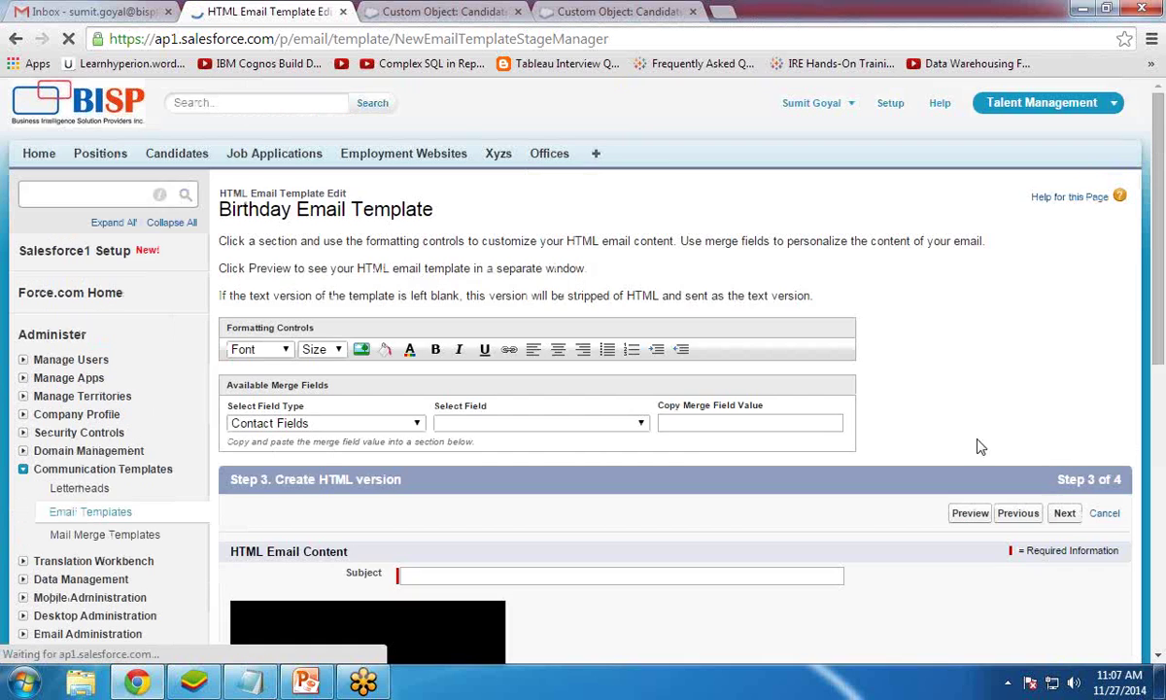
Step: Set the email subject to Happy Birthday
scroll(455, 352, down, 3)
click(448, 303)
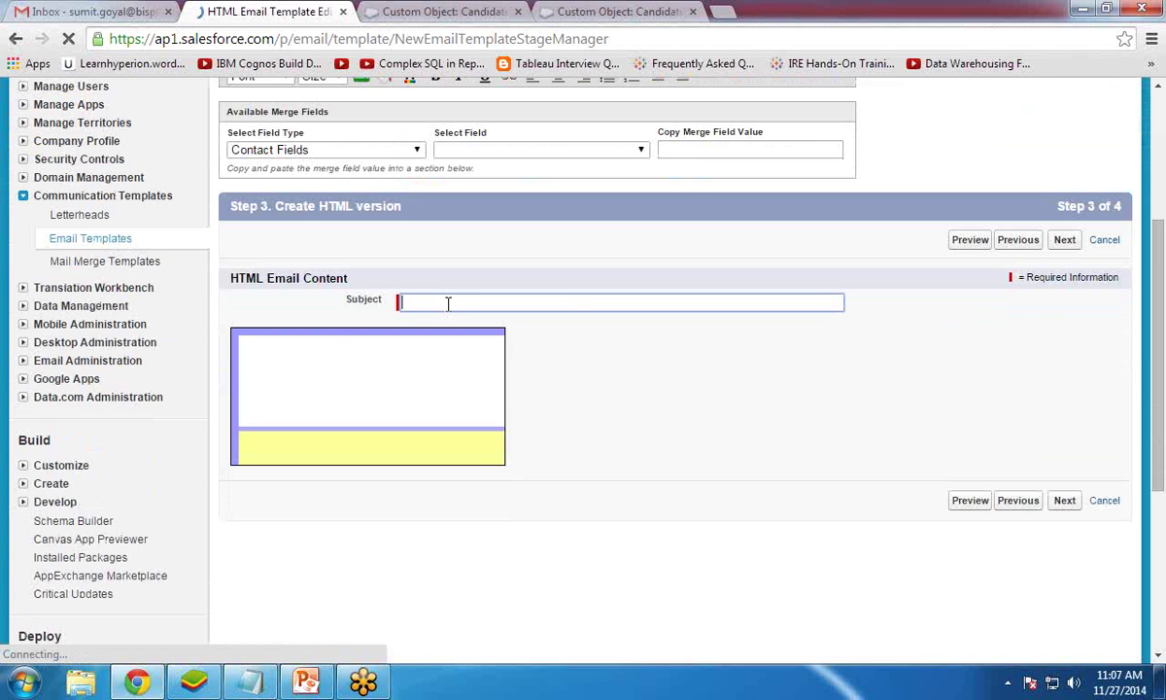
text(Hap)
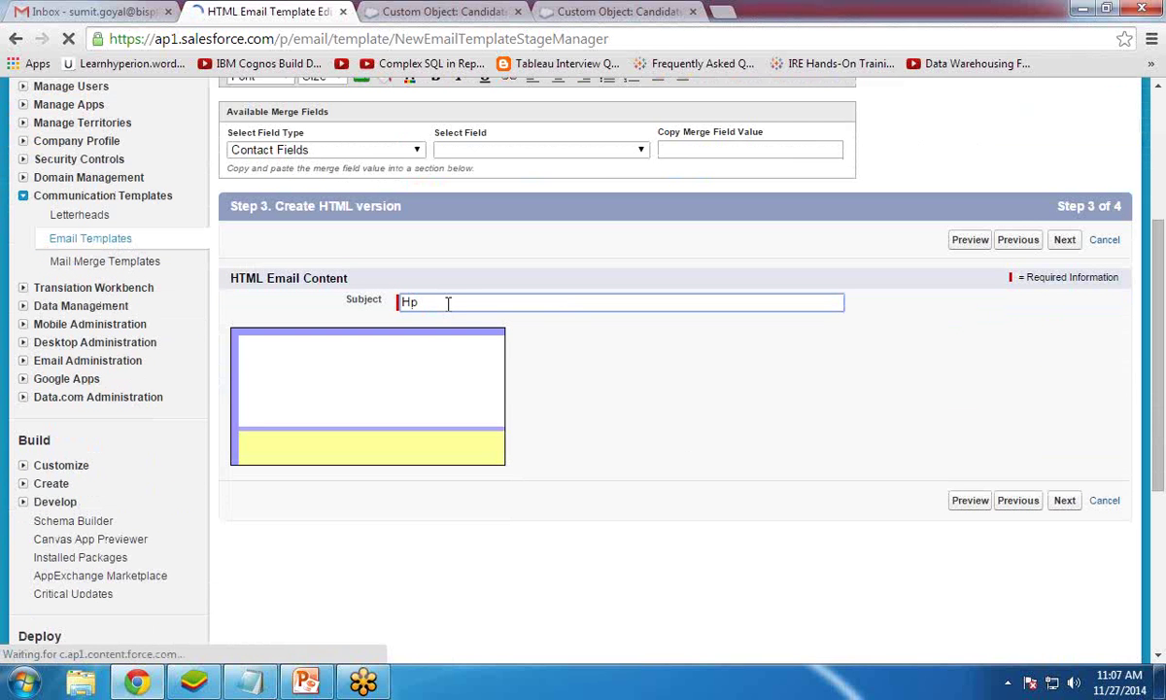
text(py)
key(Down)
key(Return)
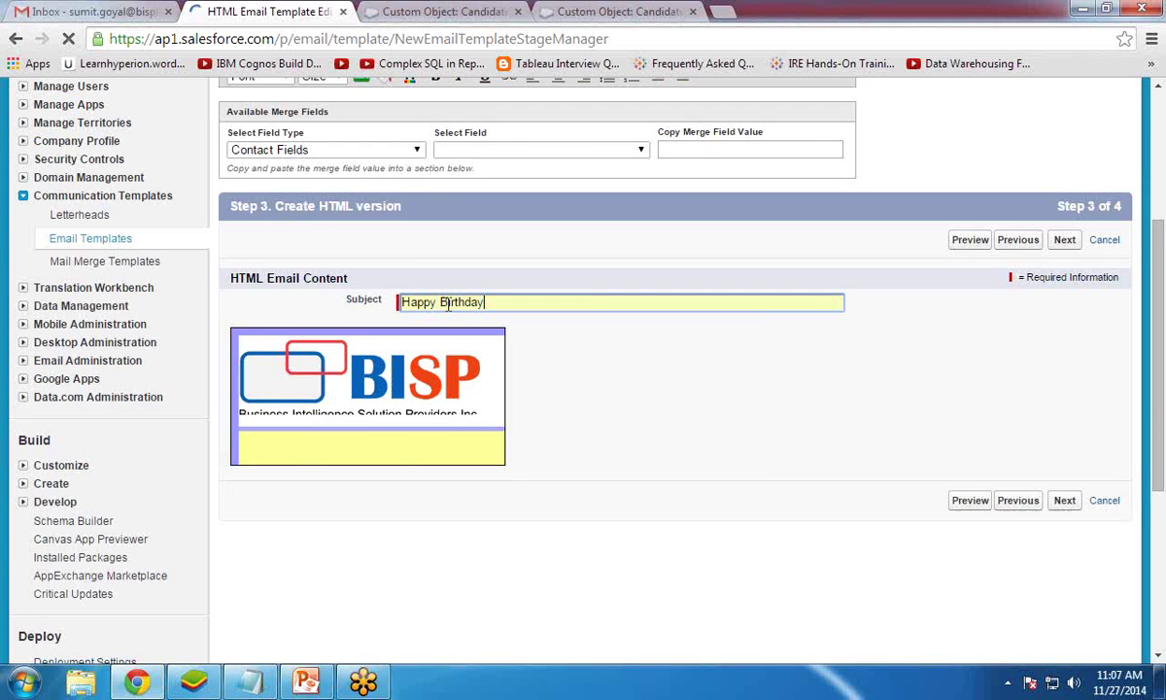
Step: Begin the email body with "Dear" followed by the Candidate First Name merge field {!Candidate__c.First_Name__c}
scroll(532, 511, down, 1)
click(348, 361)
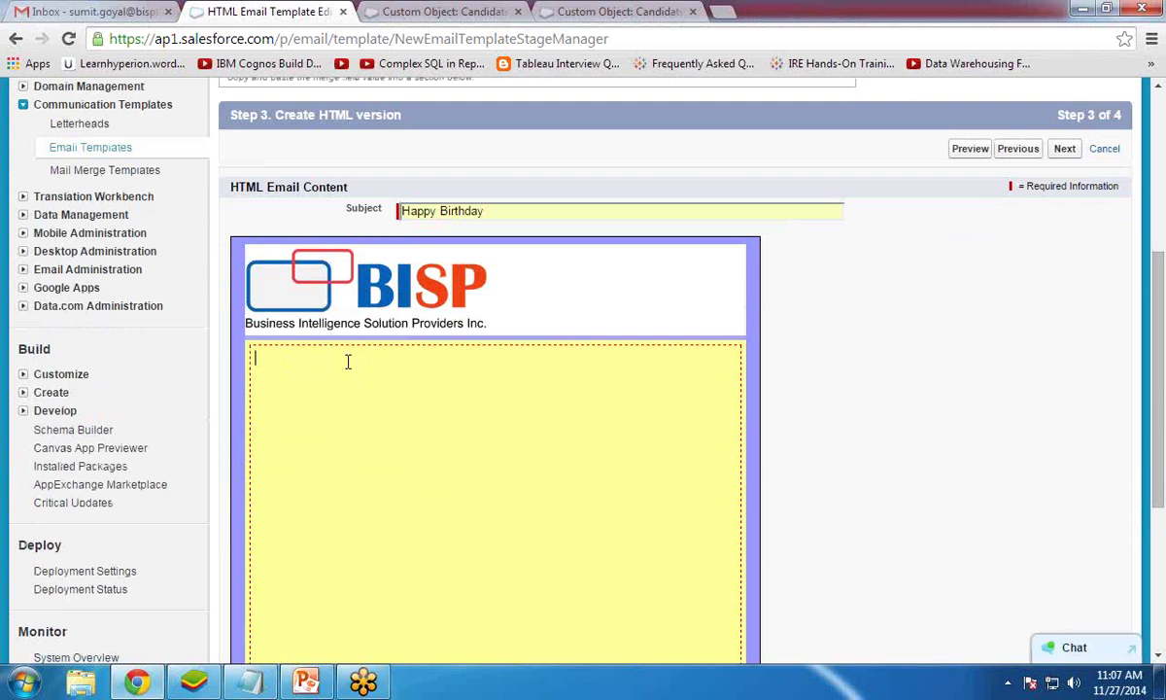
text(Dear)
scroll(680, 418, up, 2)
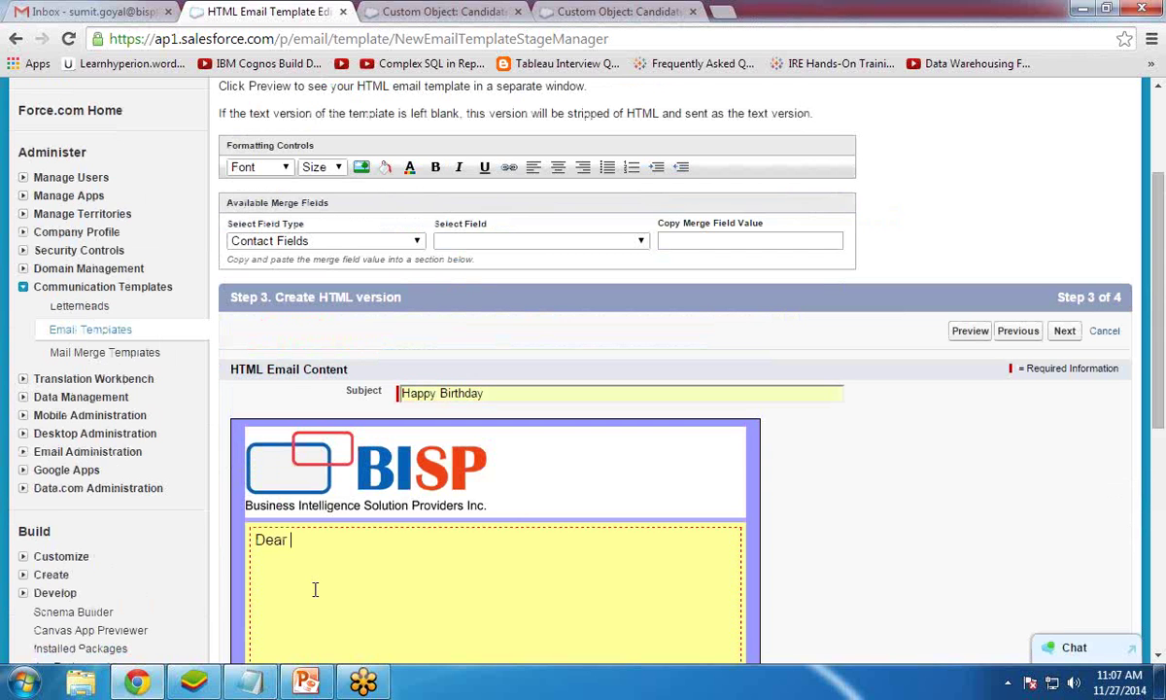
click(321, 240)
click(332, 339)
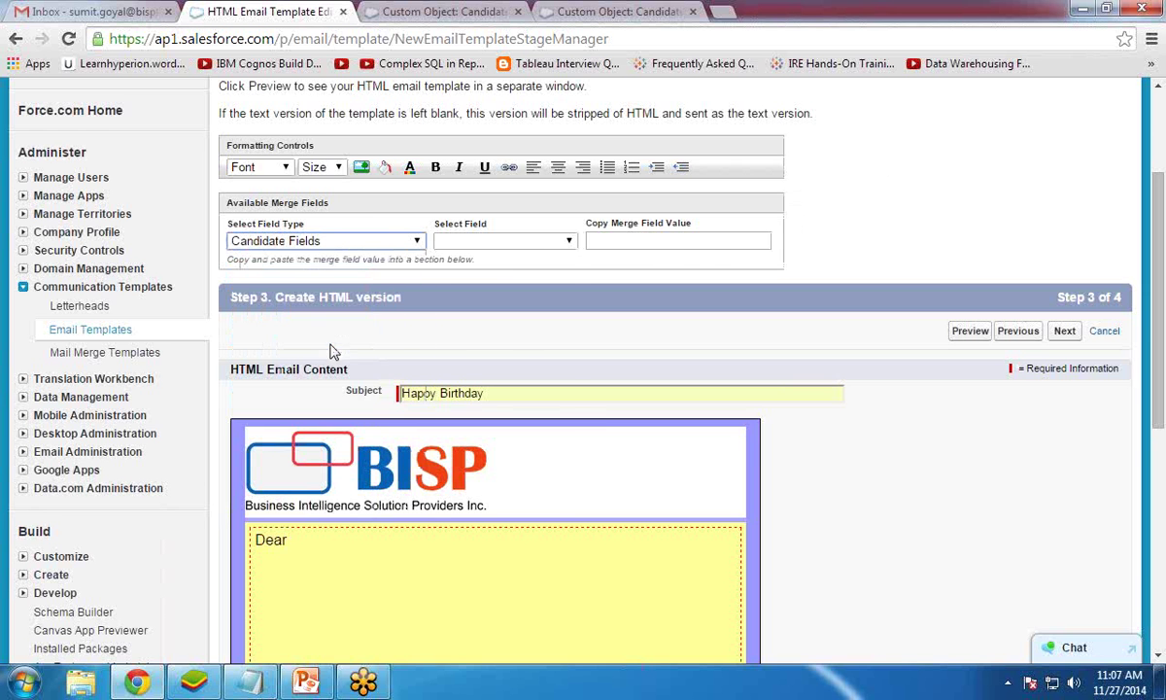
click(500, 240)
drag(571, 408, 582, 496)
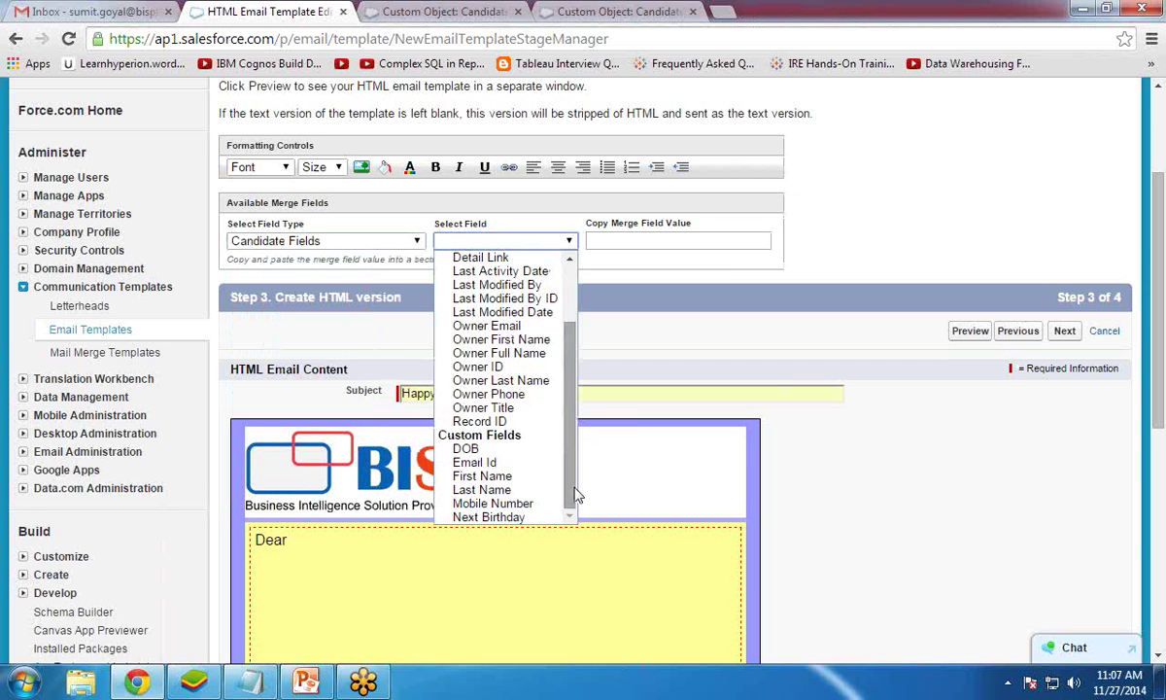
click(481, 476)
key(ctrl+c)
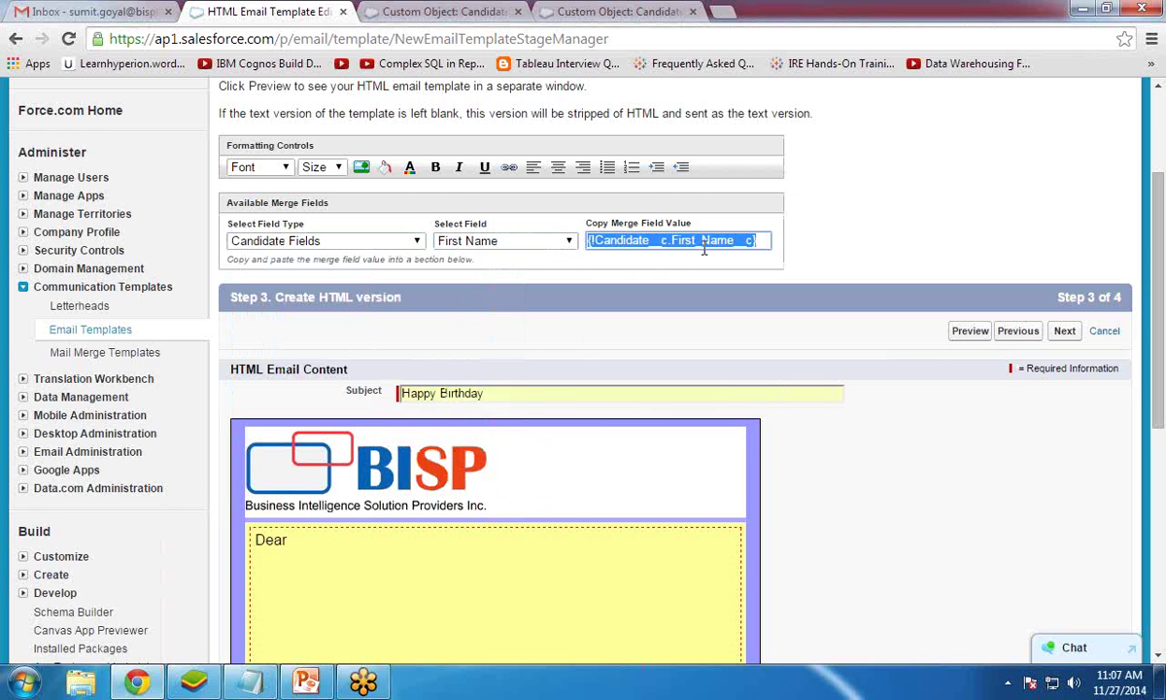
click(320, 549)
key(ctrl+v)
Step: Add the Candidate Last Name merge field {!Candidate__c.Last_Name__c} after the first name in the greeting
click(500, 240)
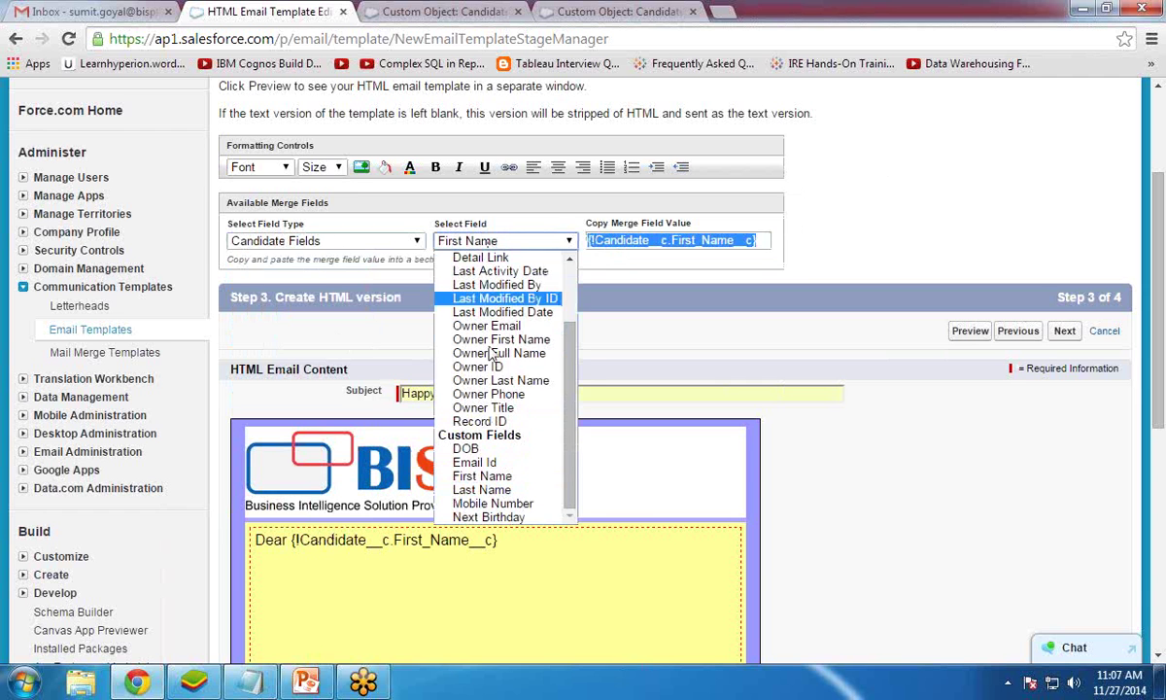
click(462, 464)
click(595, 241)
drag(681, 241, 481, 245)
key(ctrl+c)
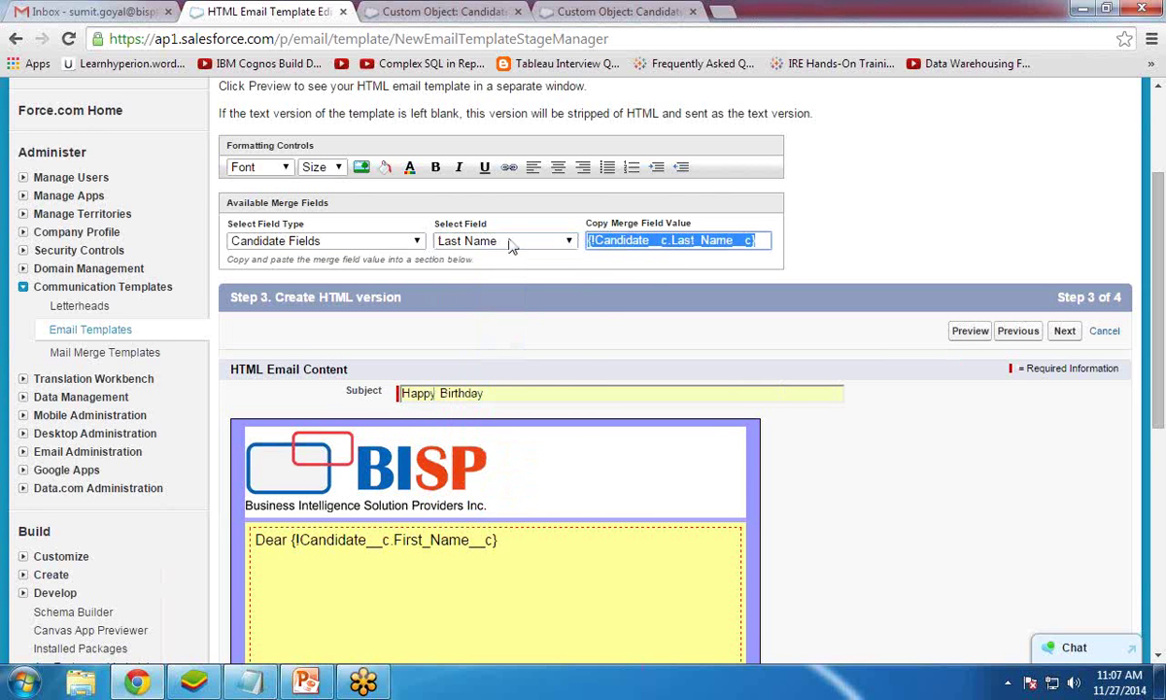
click(520, 541)
key(ctrl+v)
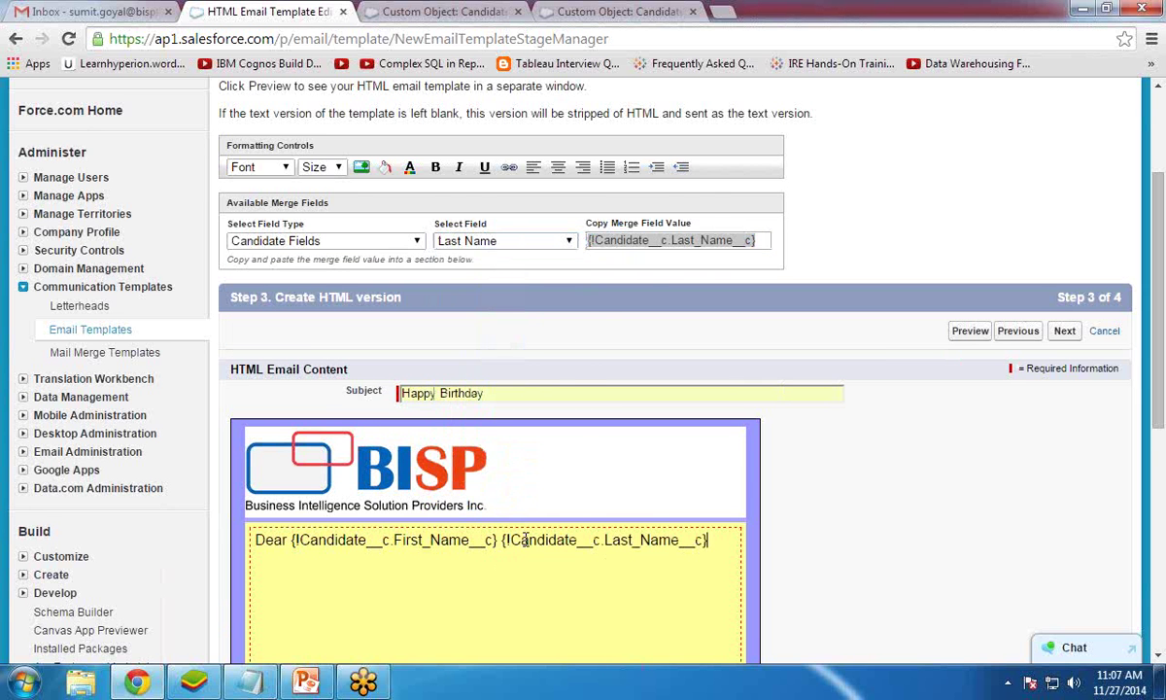
Step: End the greeting with a comma and write "Wish you a very Happy Birthday from BISP Team." below it
text(Wish you a very )
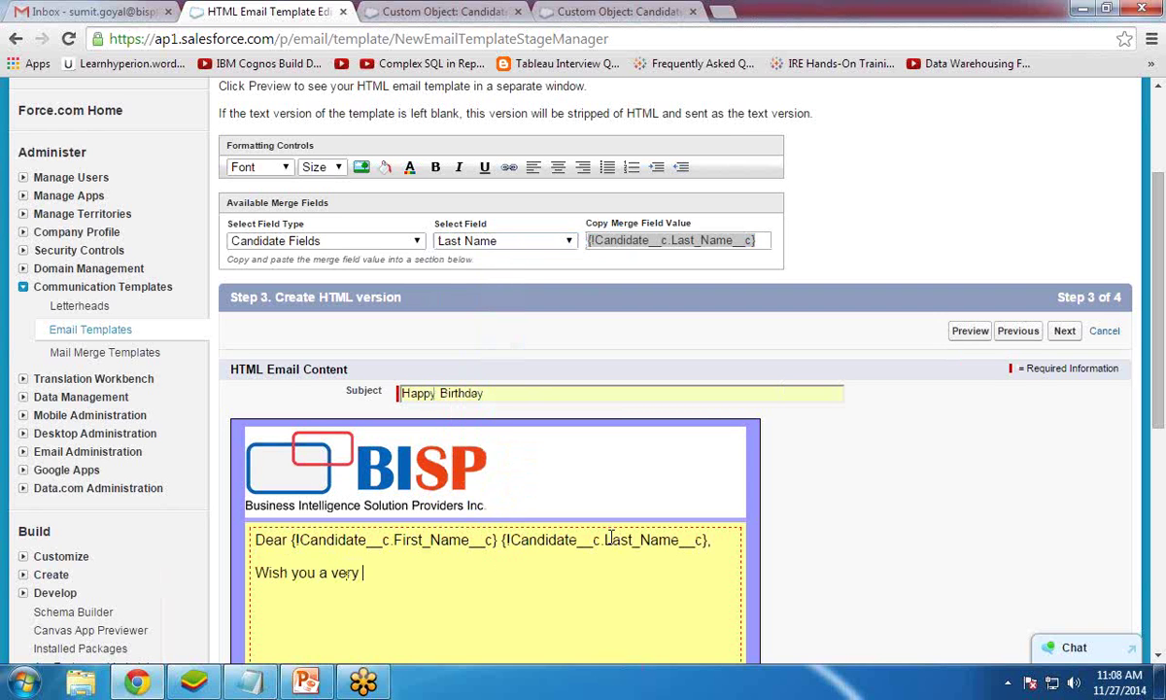
text(Happy Birthday fro)
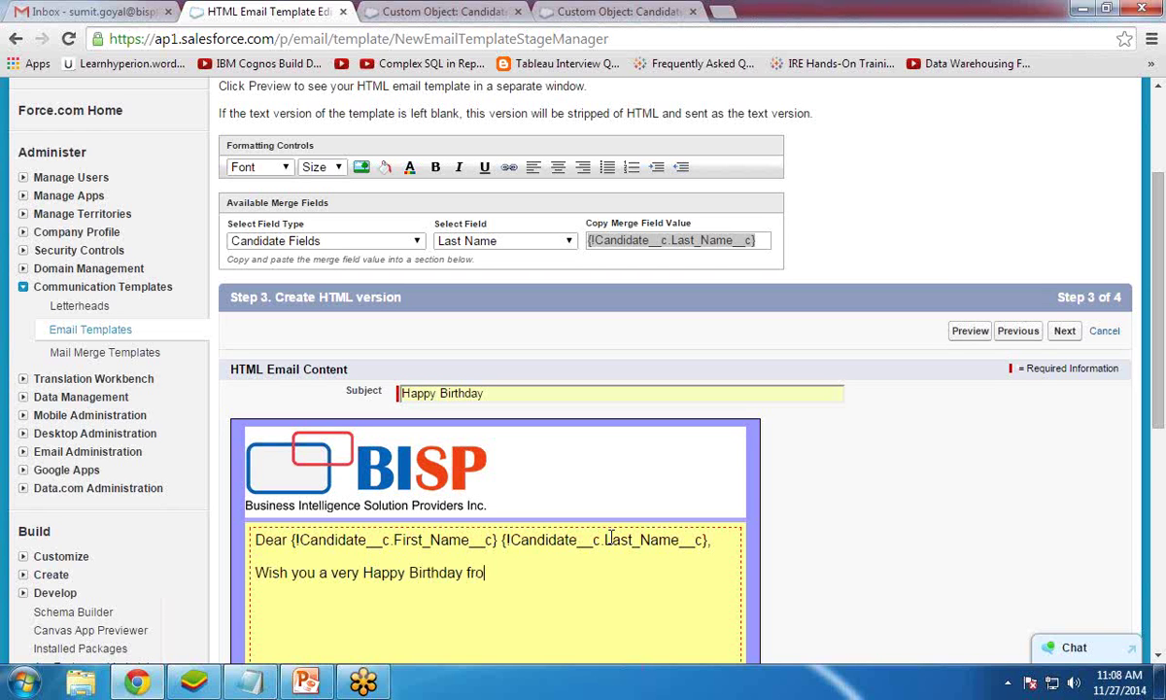
text(m BISP Team)
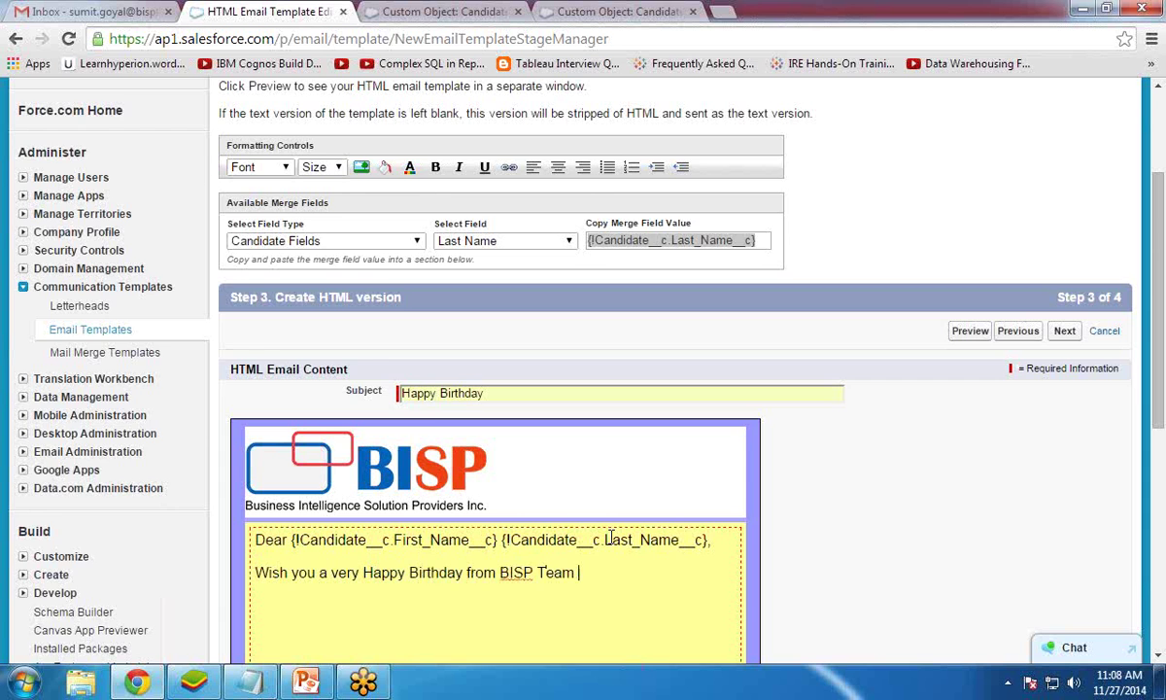
scroll(583, 536, down, 3)
text(.)
key(Return)
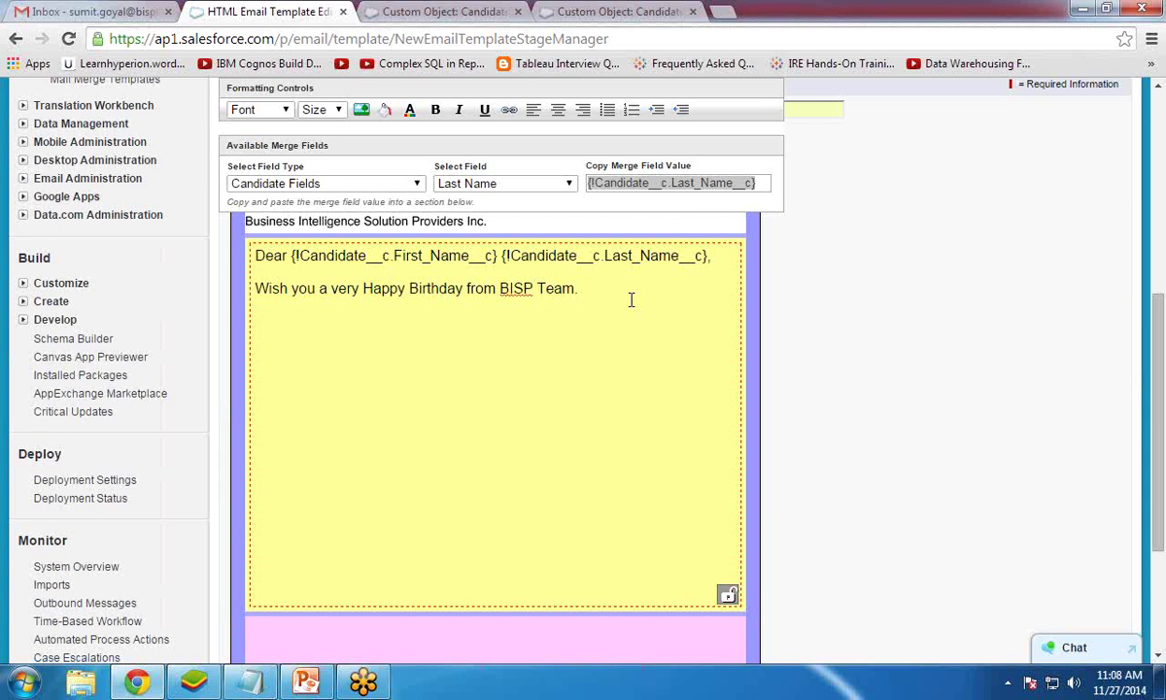
Step: Close the email body with "Regards," and "BISP" on separate lines, leaving a gap below the message
key(Return)
text(Regardsm)
key(BackSpace)
key(BackSpace)
text(s)
text(BISP)
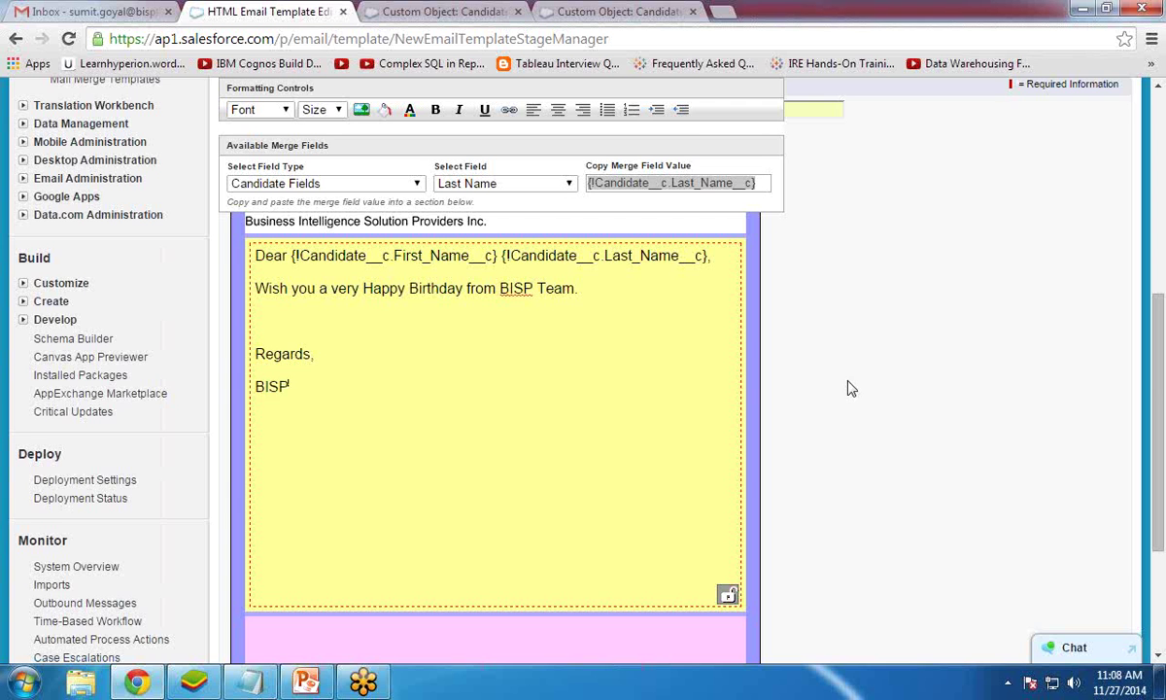
Step: Continue to the text-only version, copy its text from the HTML version, and save the template
scroll(852, 394, down, 3)
click(1066, 577)
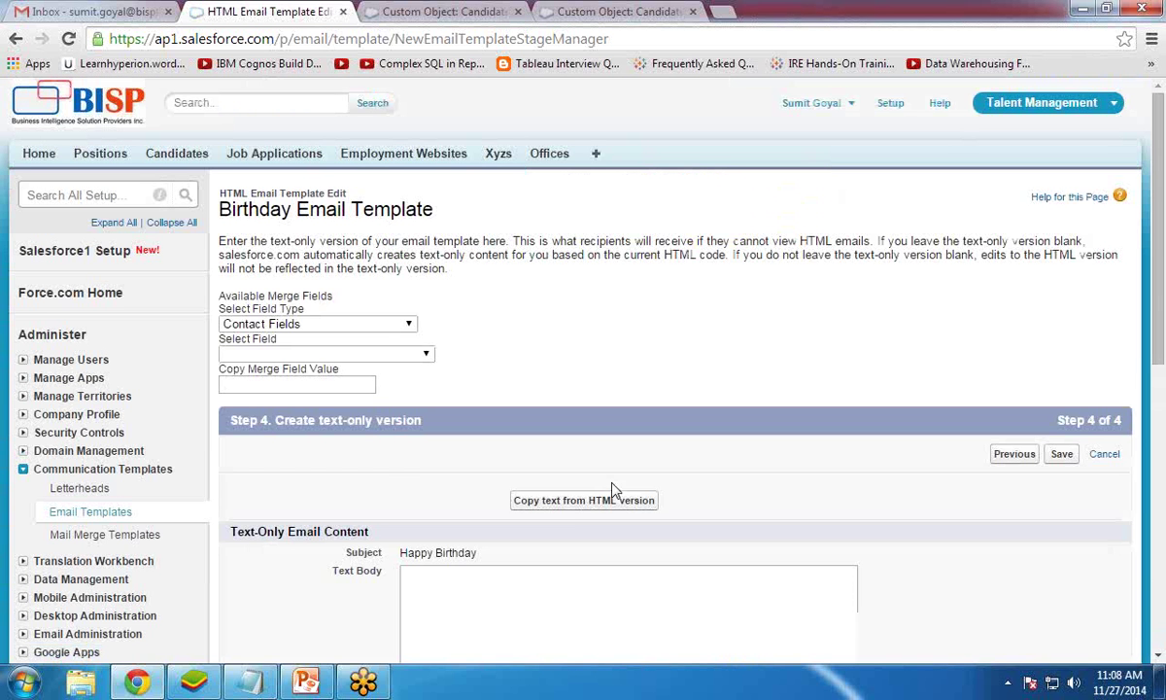
click(572, 509)
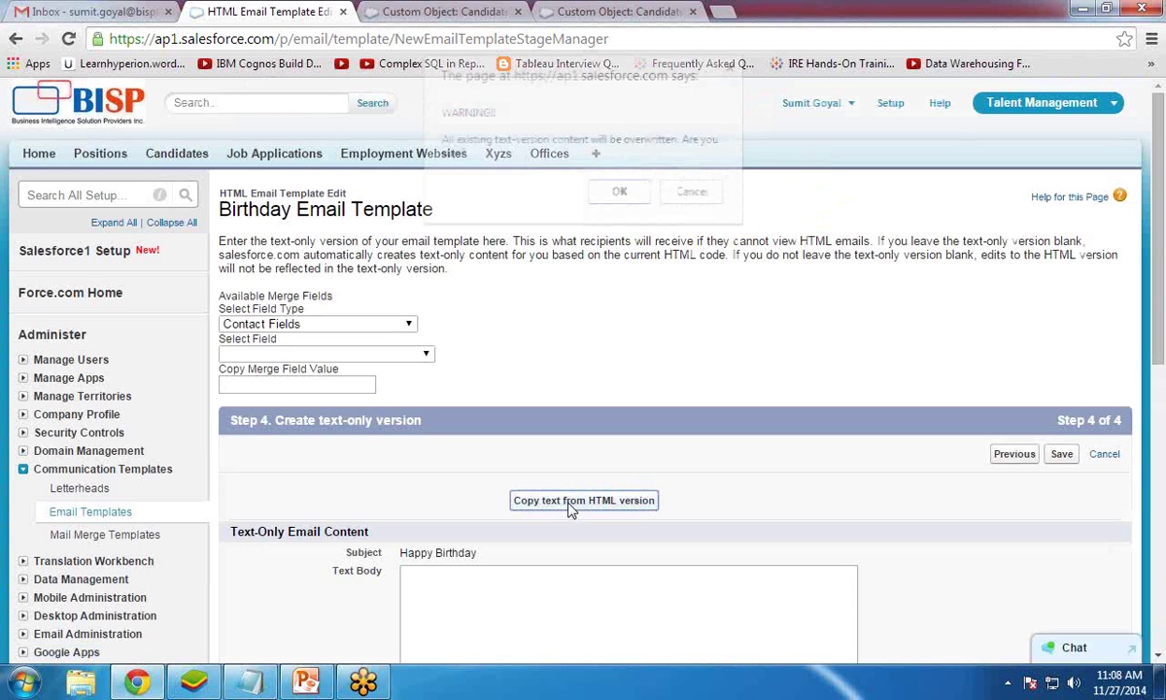
click(578, 186)
scroll(828, 456, down, 3)
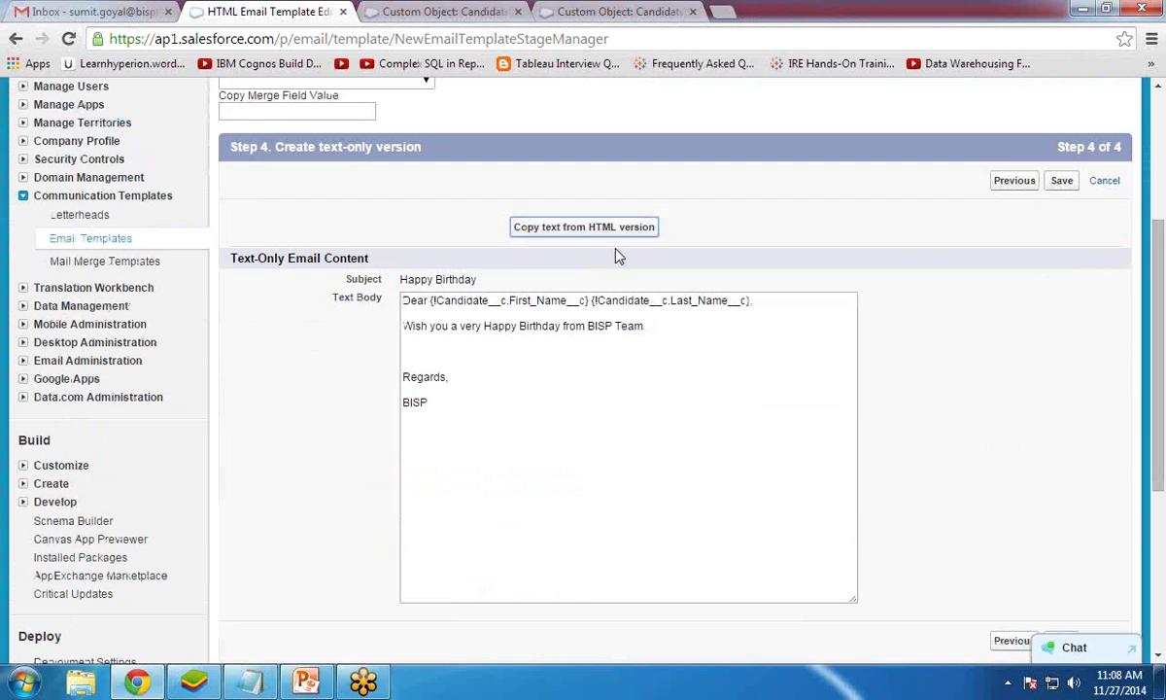
click(1061, 183)
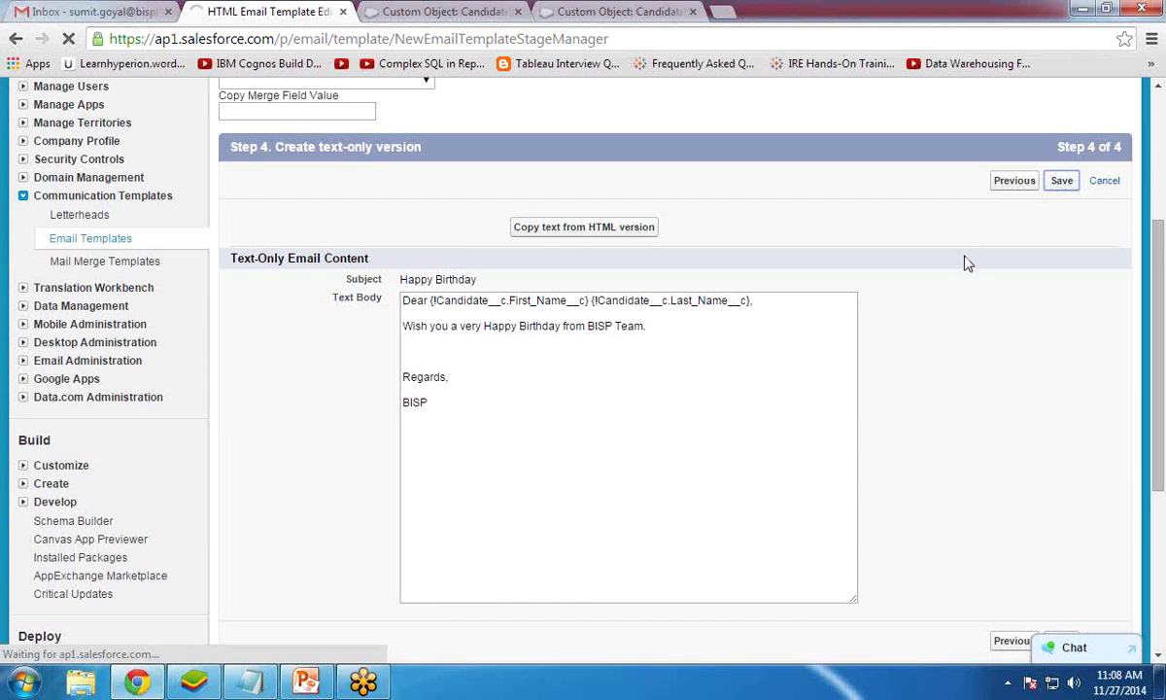
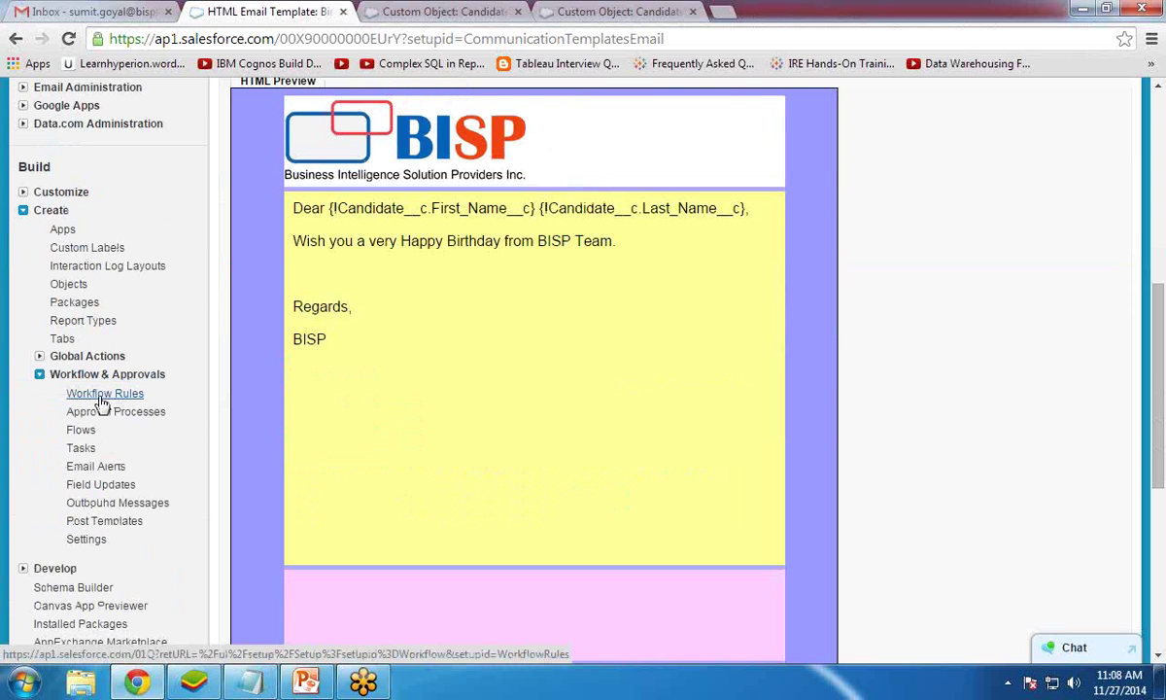
Step: In Setup's workflow rules, create a new rule for the Candidate object and continue to its configuration
click(101, 398)
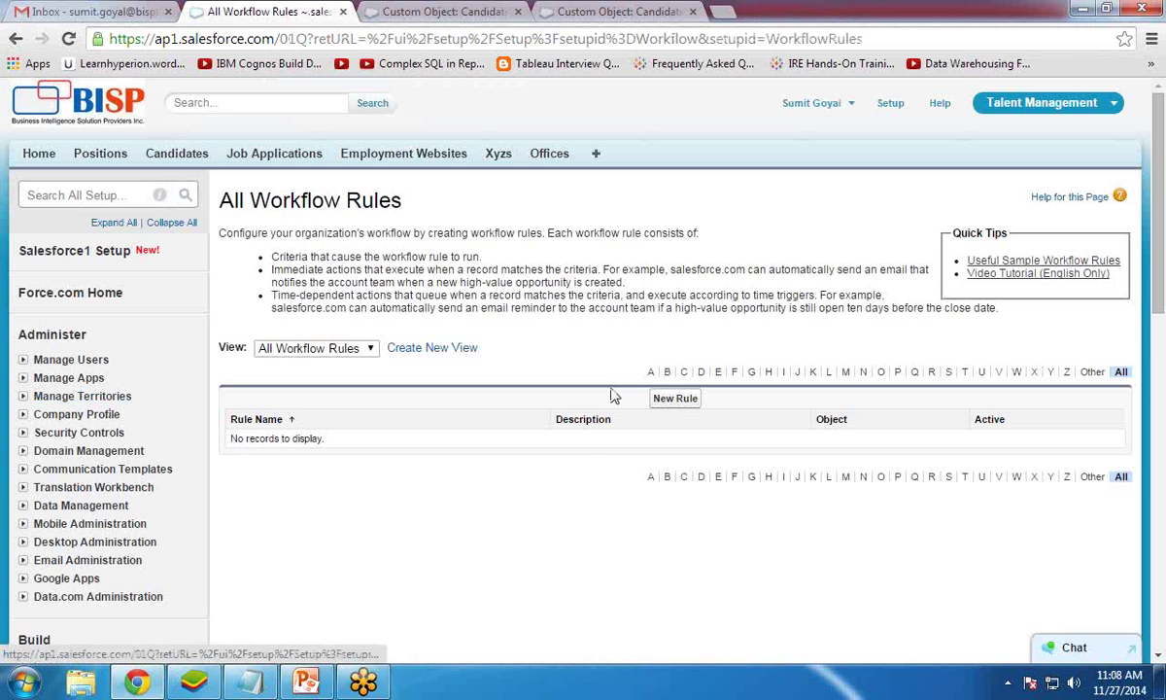
click(682, 404)
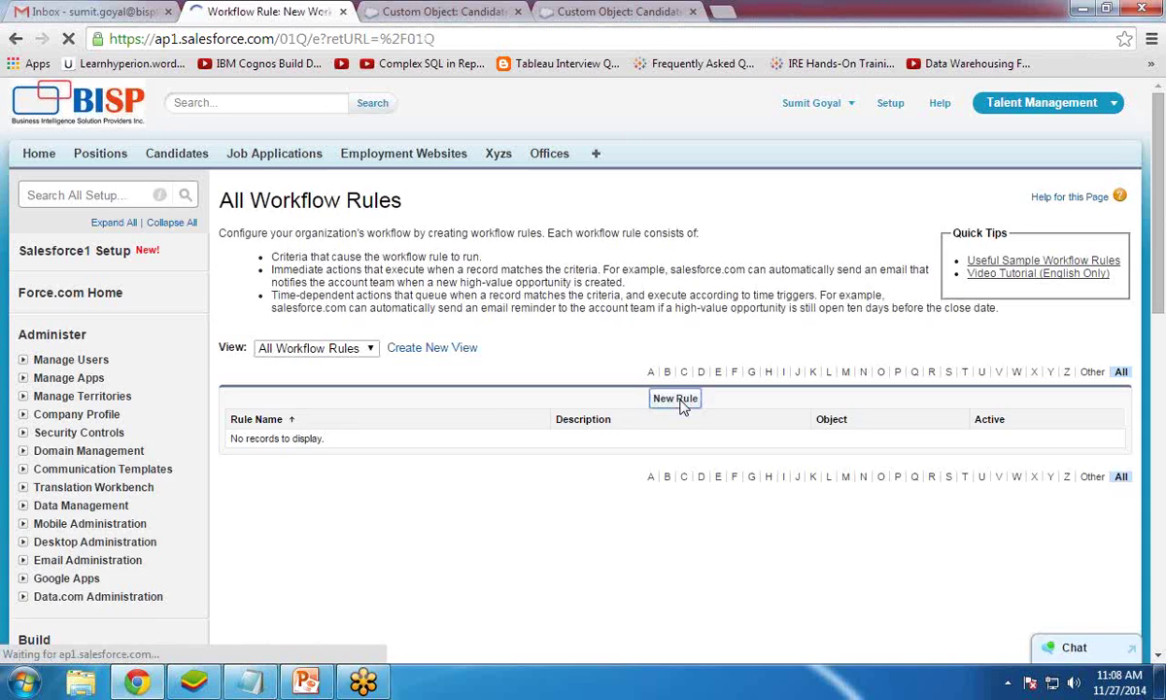
click(464, 367)
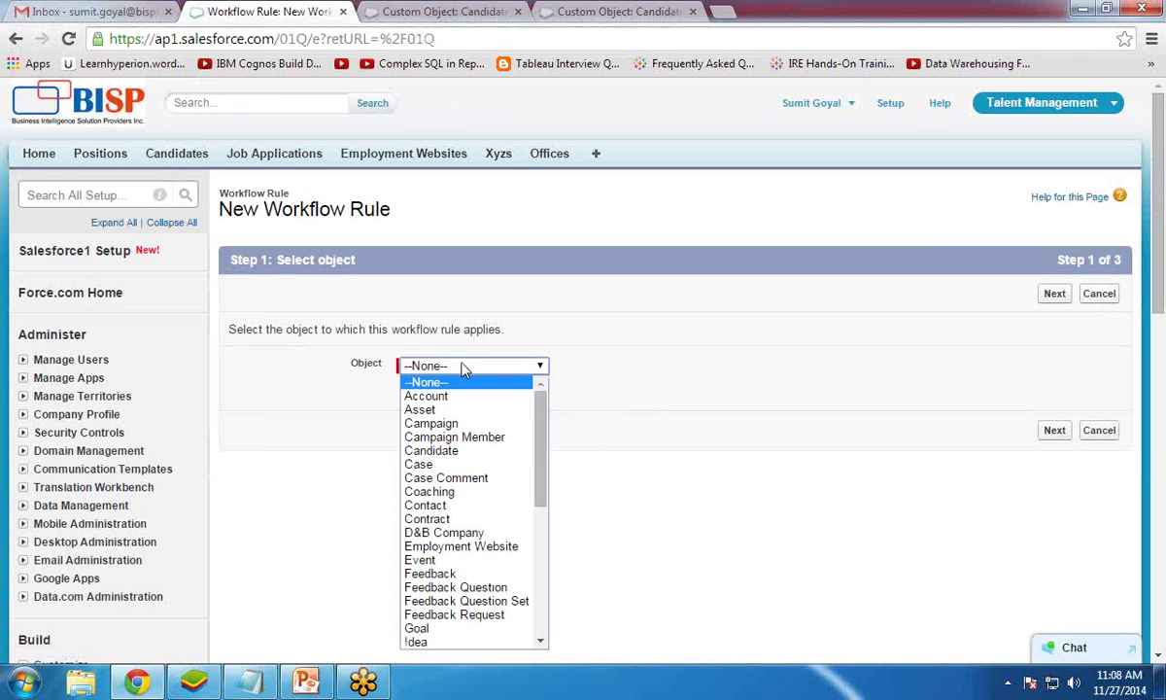
click(447, 452)
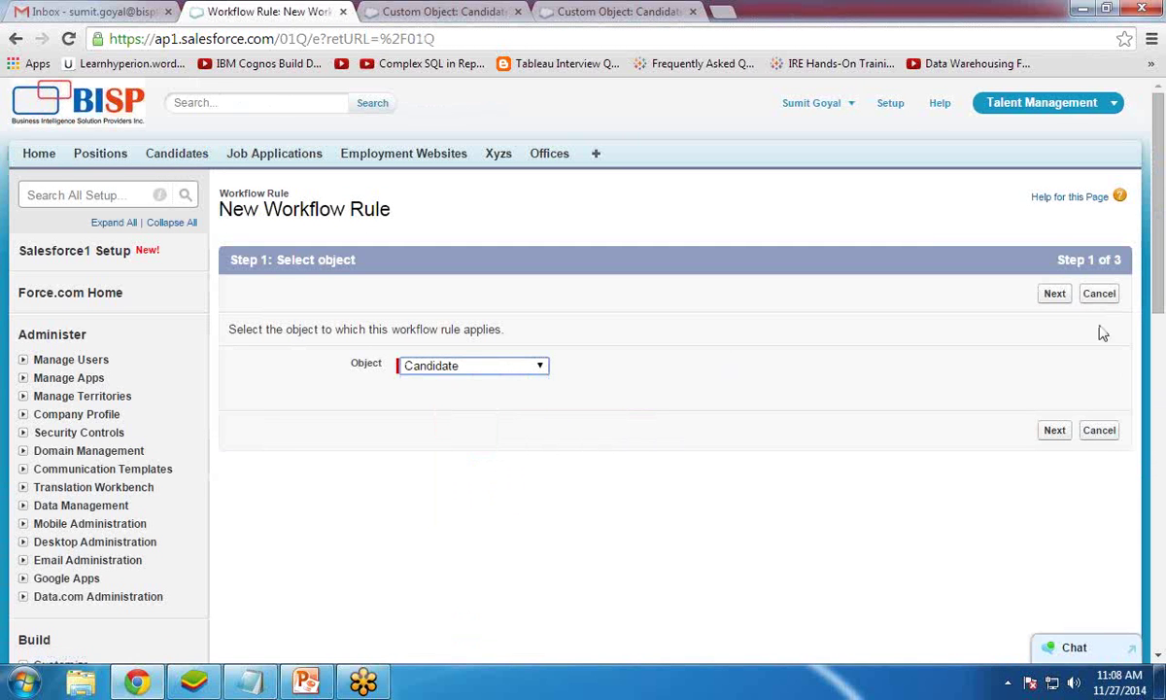
click(1055, 295)
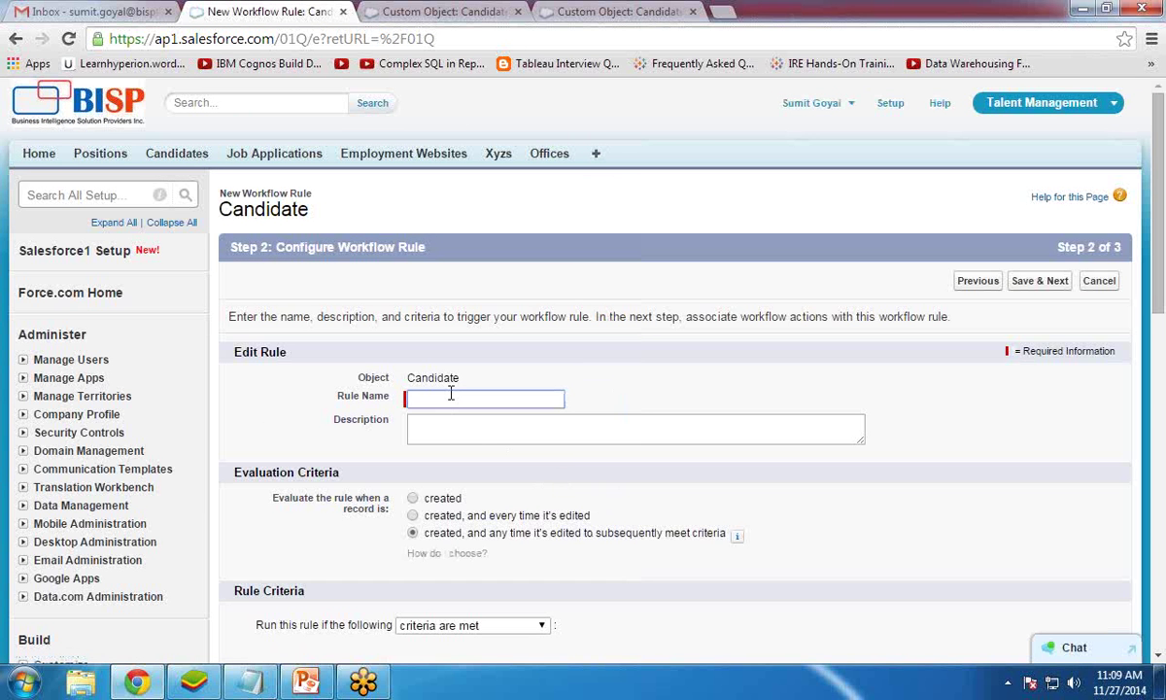
Step: Name the workflow rule Birthday Rule
text(Birthday)
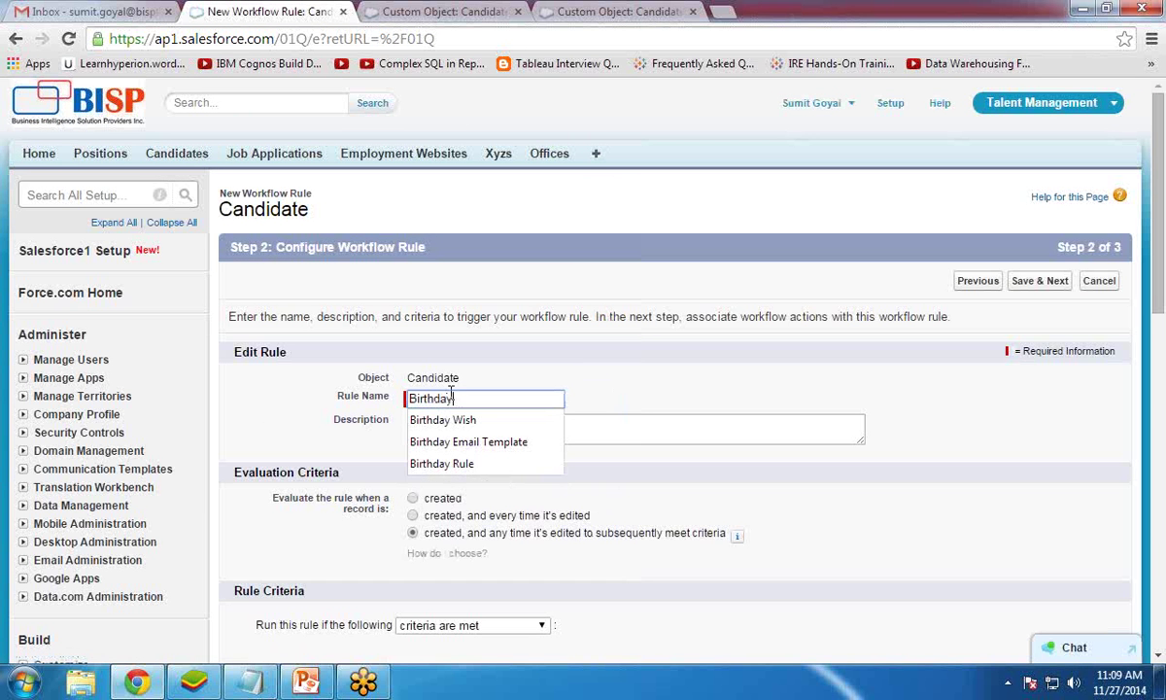
key(Down)
key(Down)
key(Down)
key(Return)
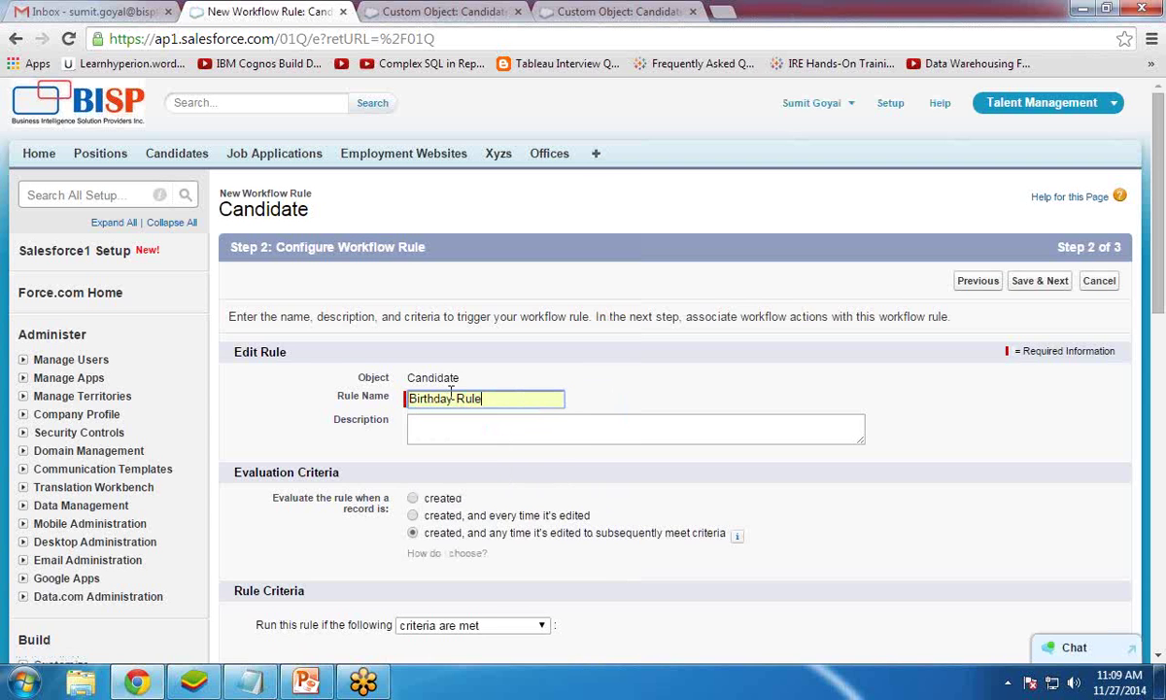
Step: Try the "created, and every time it's edited" evaluation option to read its restriction, and return to "edited to subsequently meet criteria"
scroll(572, 549, down, 2)
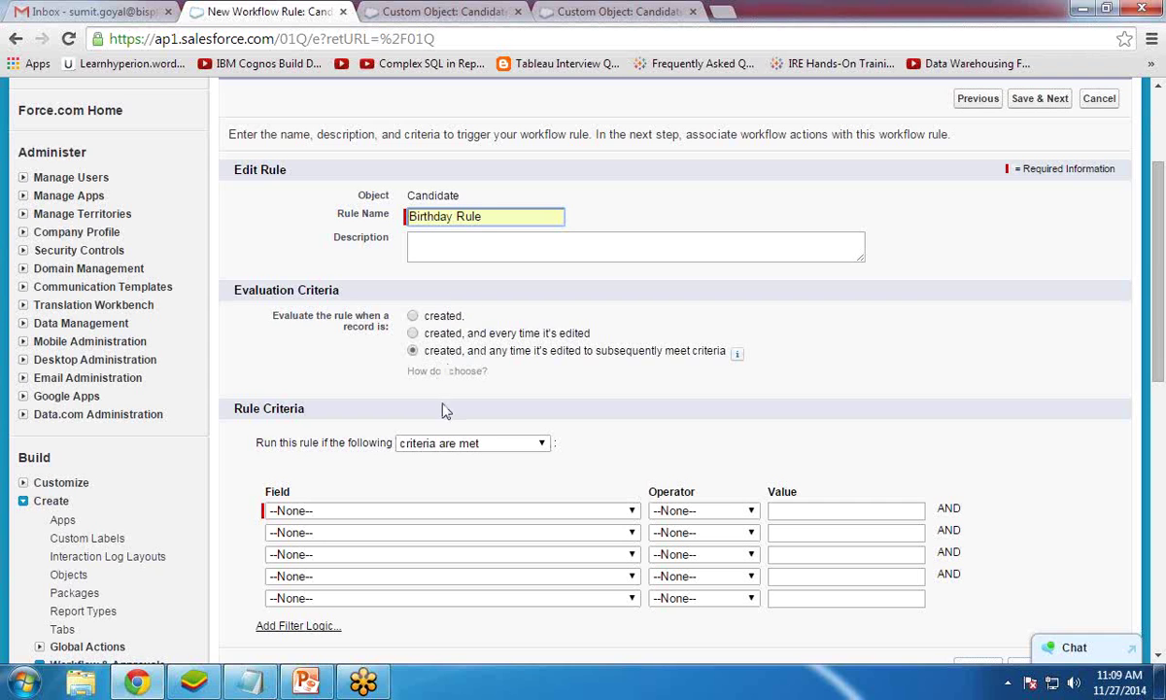
click(413, 332)
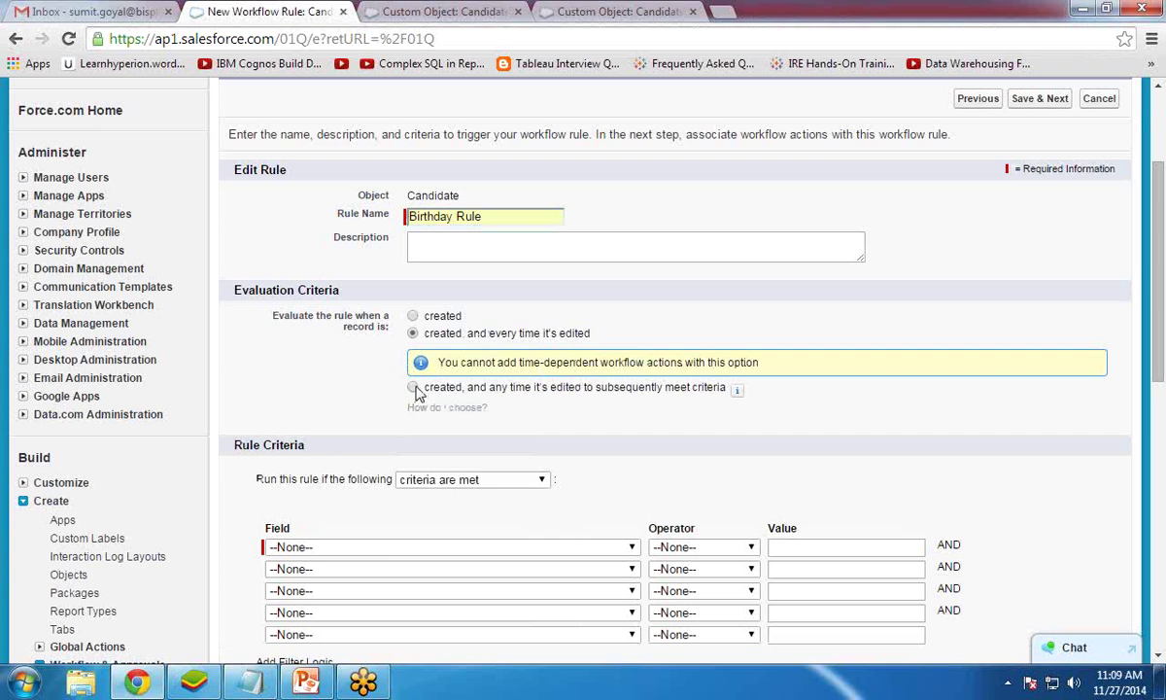
drag(428, 333, 590, 333)
drag(497, 362, 574, 364)
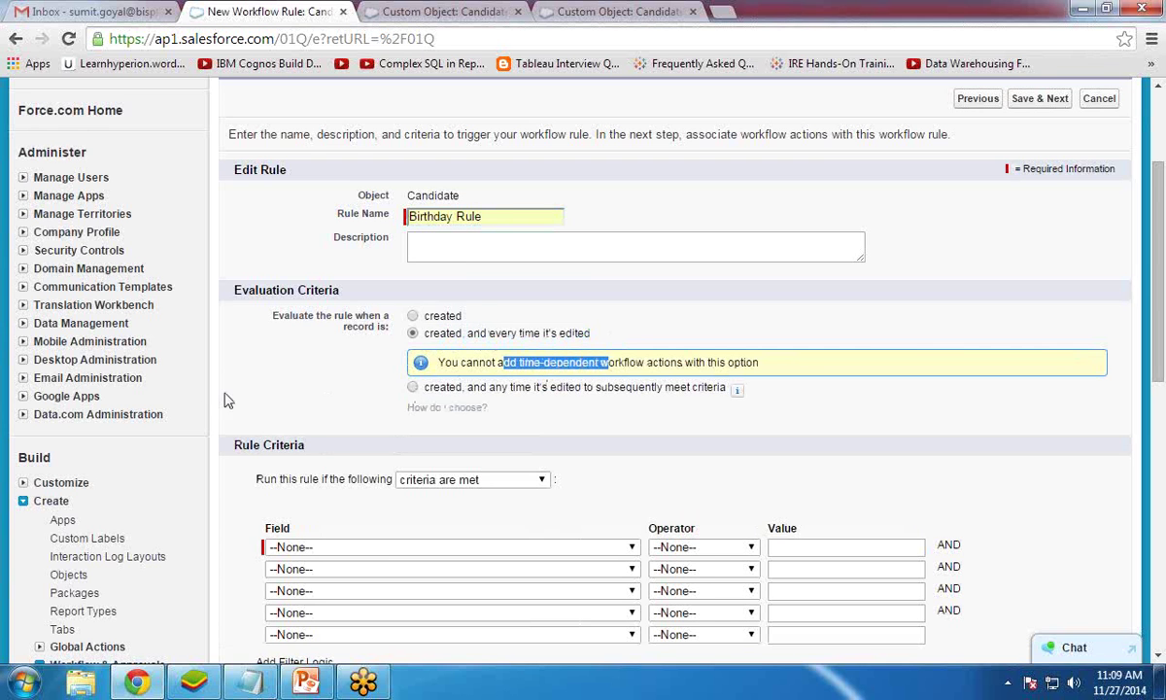
click(218, 400)
drag(496, 362, 662, 363)
click(289, 366)
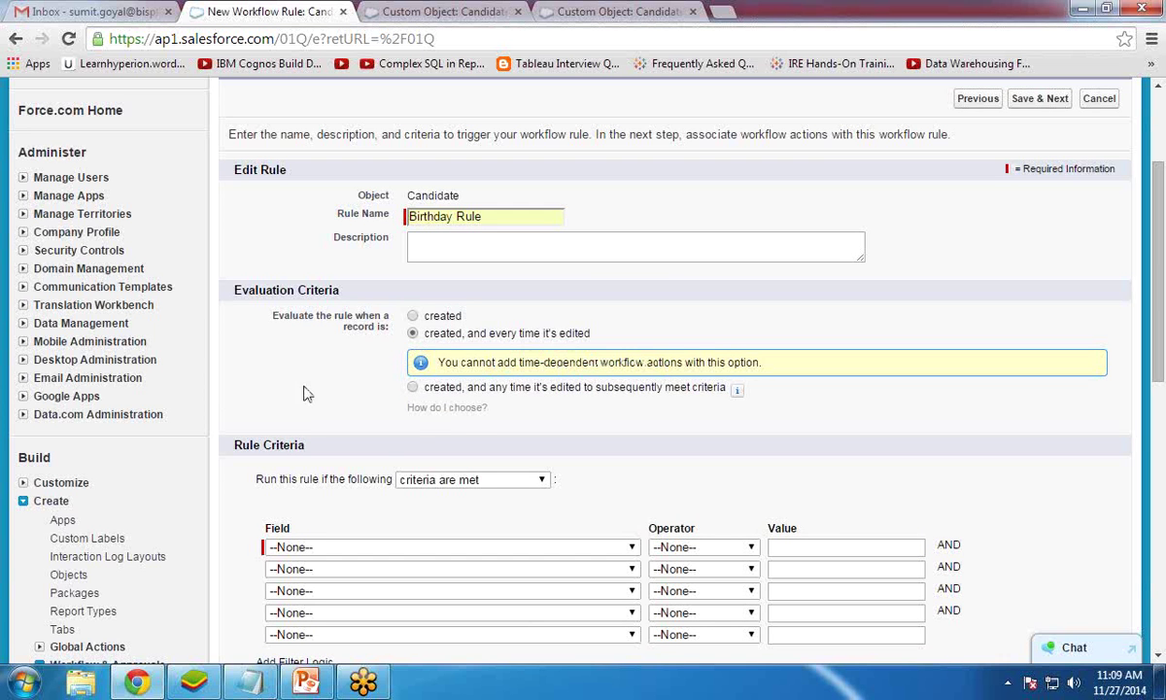
click(412, 387)
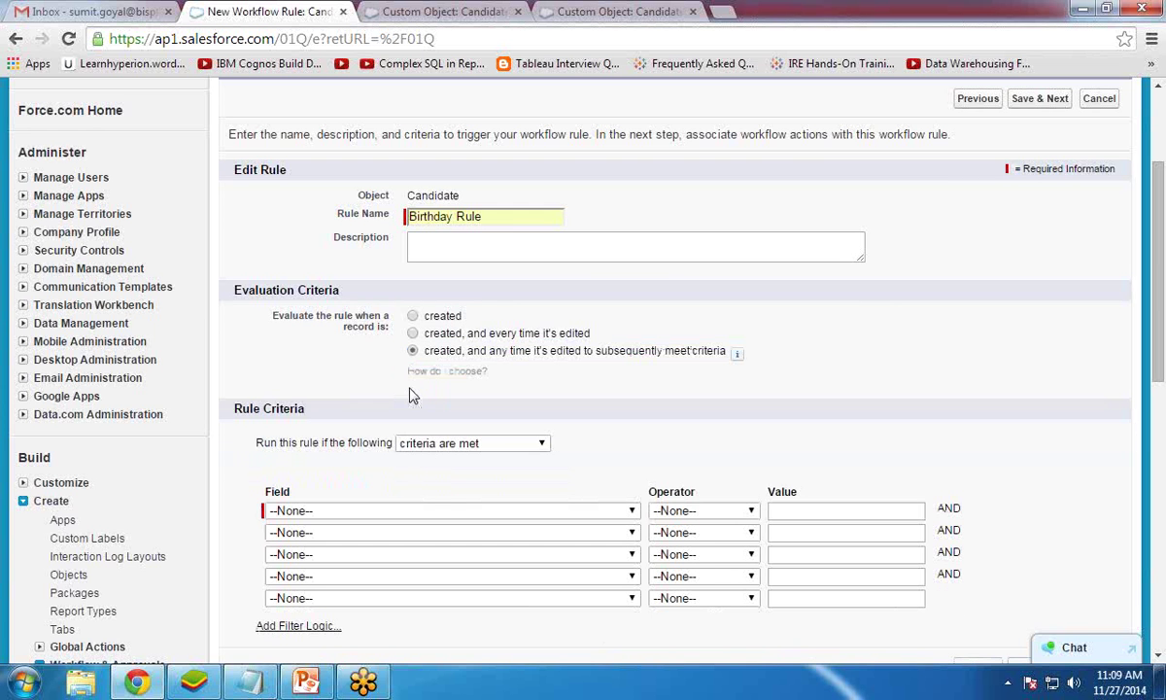
Step: Make the rule run when a formula evaluates to true, enter True as the formula, and save to continue to the workflow actions
click(486, 444)
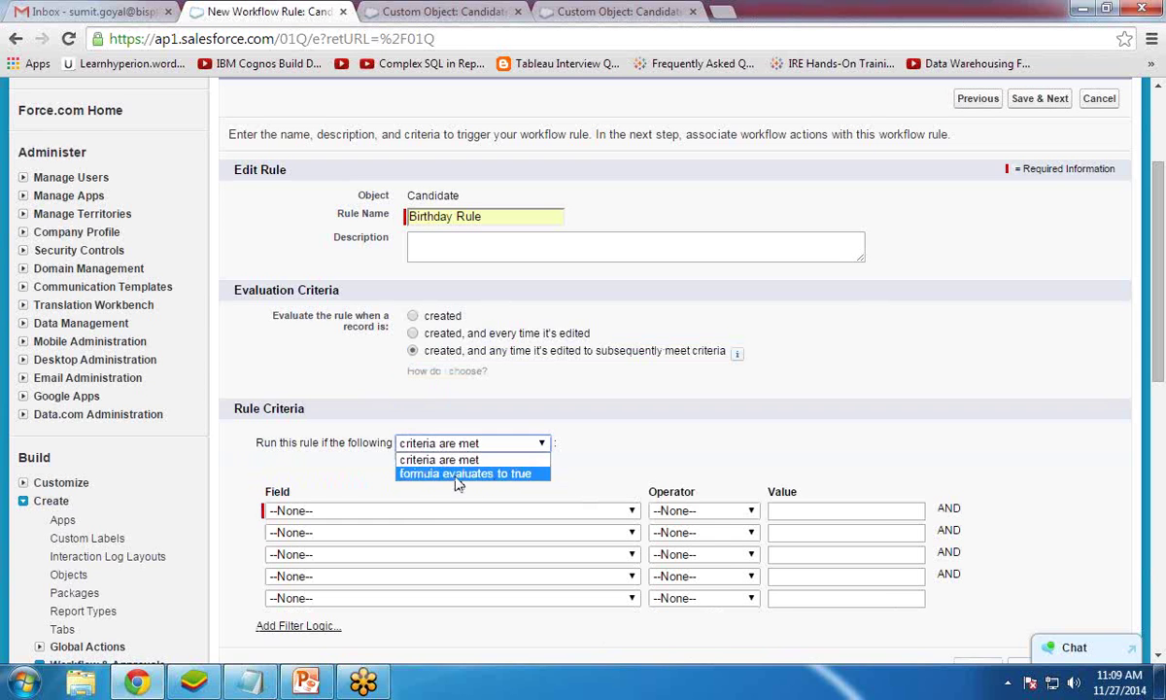
click(458, 474)
click(430, 530)
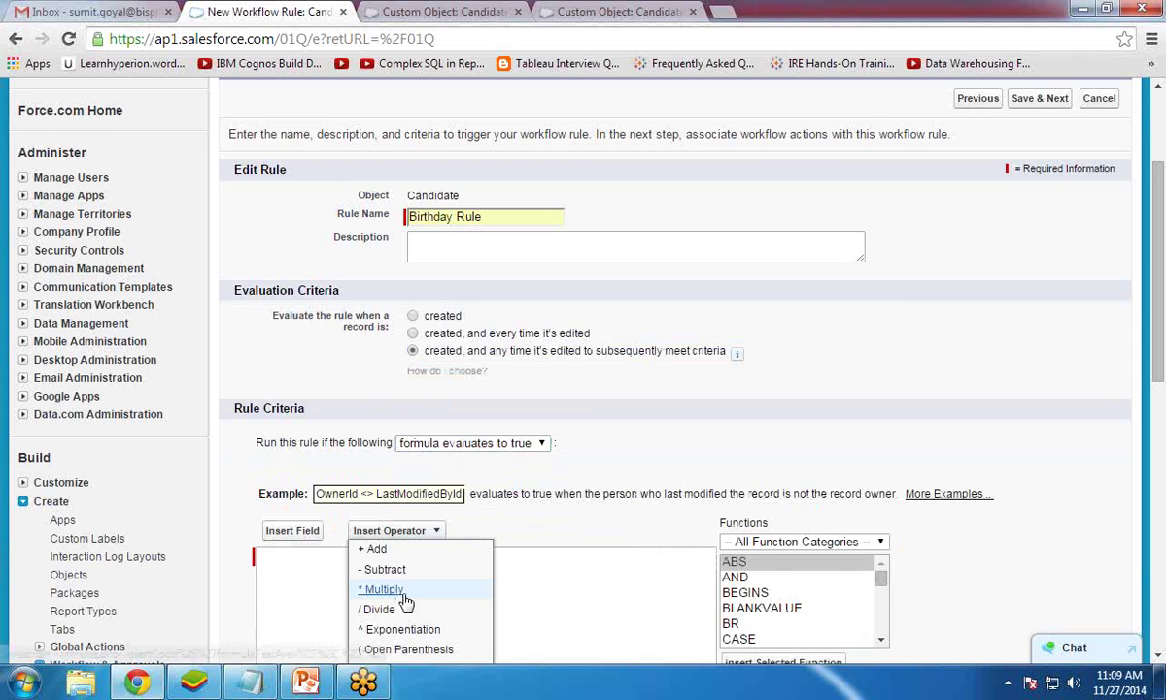
click(303, 589)
text(Tru)
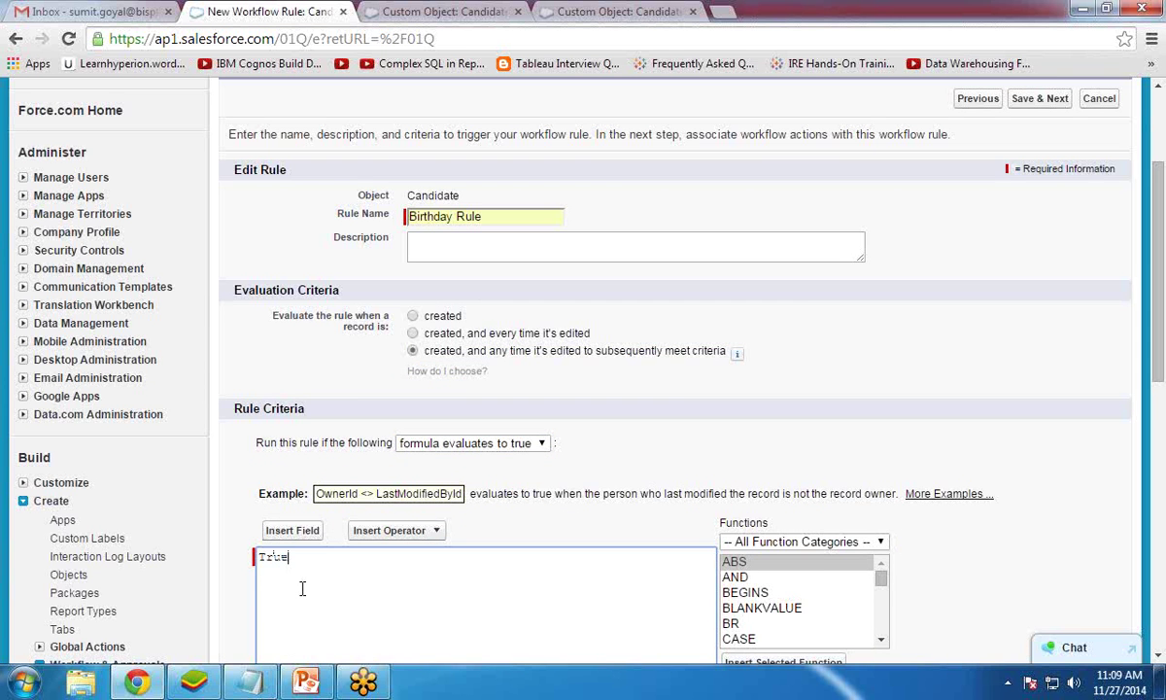
text(e)
scroll(697, 433, down, 2)
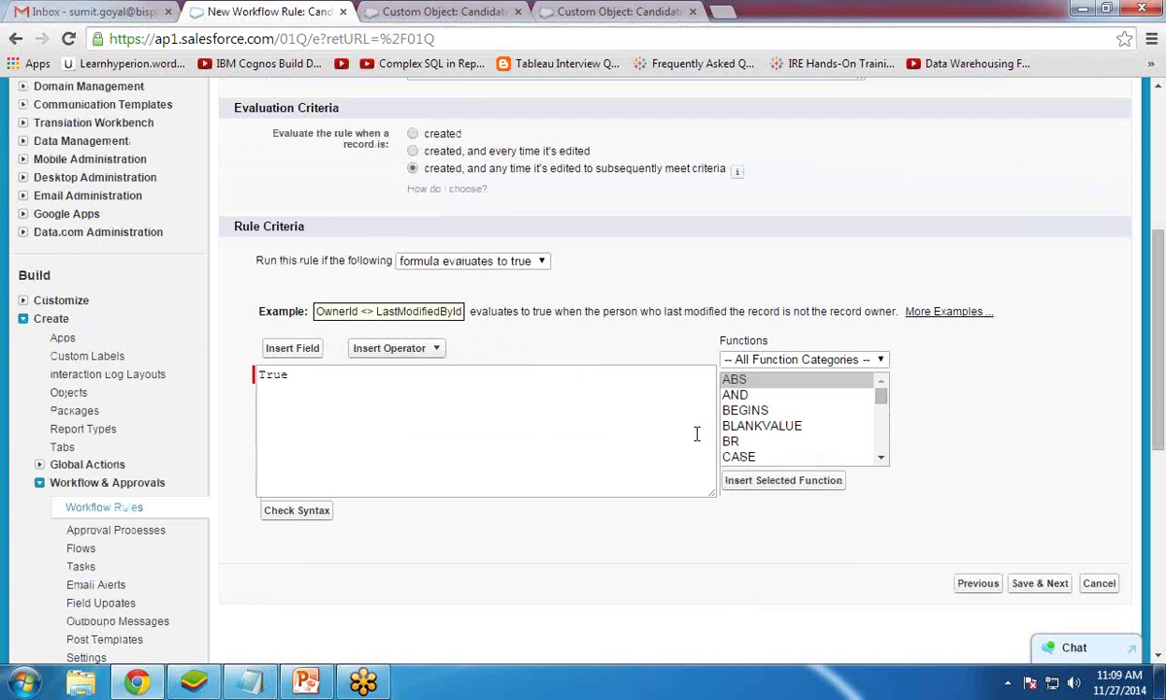
click(1032, 590)
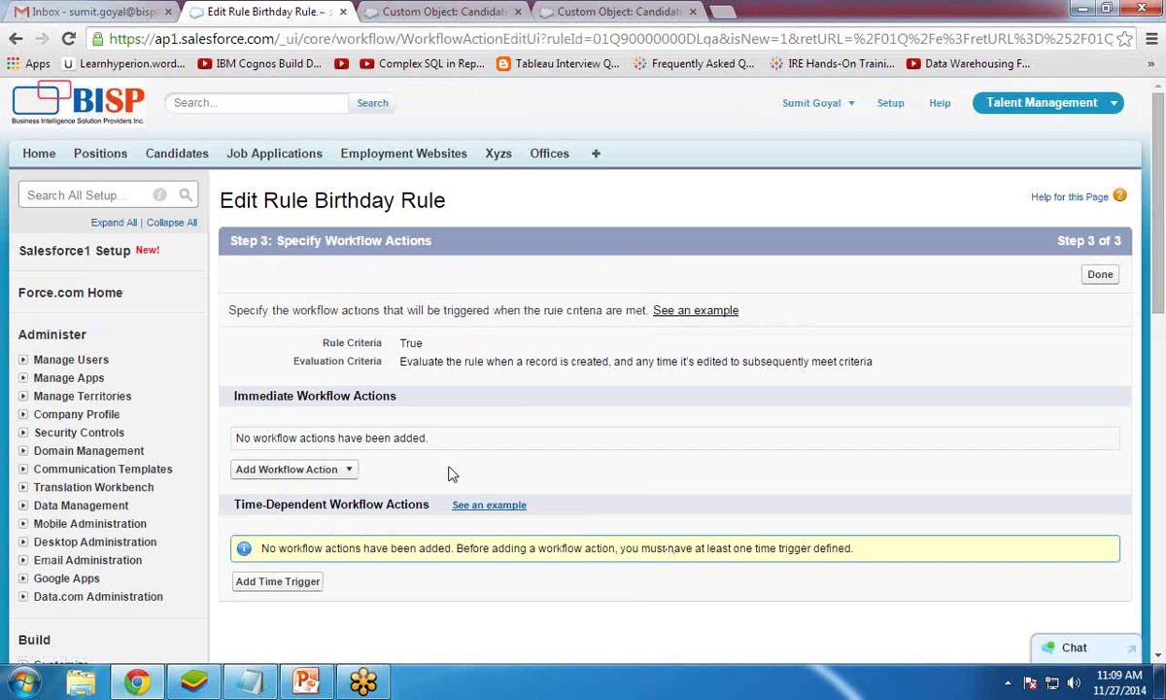
Step: Examine the rule's Immediate Workflow Actions and Time-Dependent Workflow Actions sections
scroll(448, 472, down, 2)
scroll(409, 472, up, 2)
drag(234, 399, 450, 398)
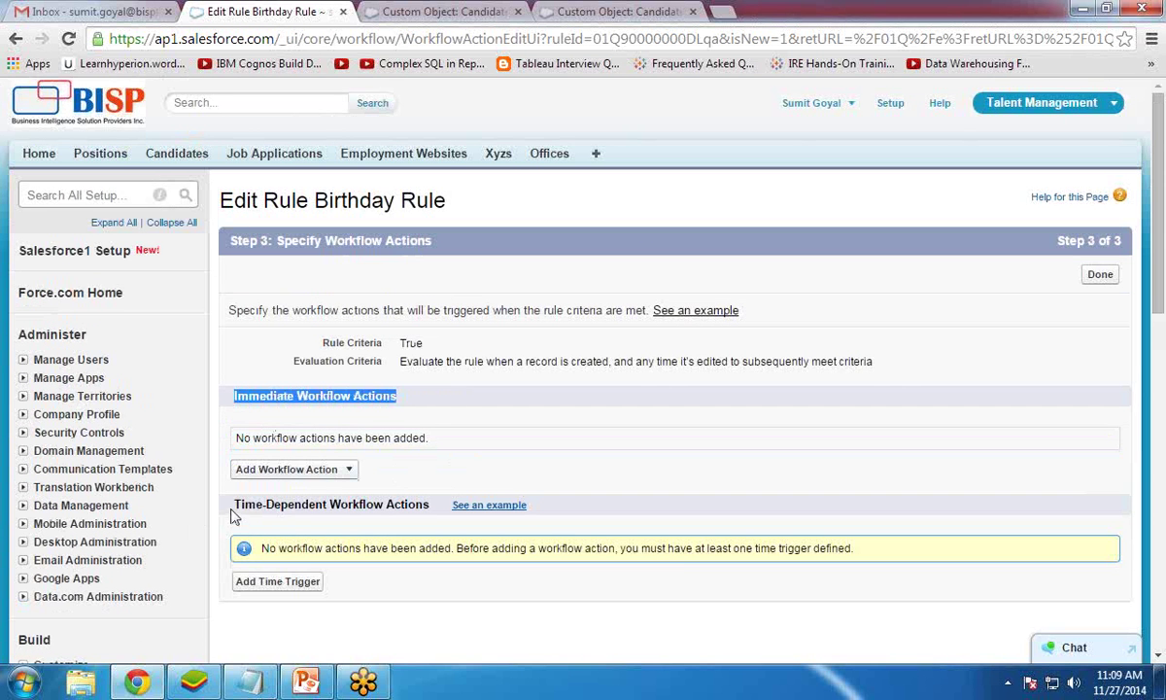
drag(231, 504, 406, 504)
click(455, 612)
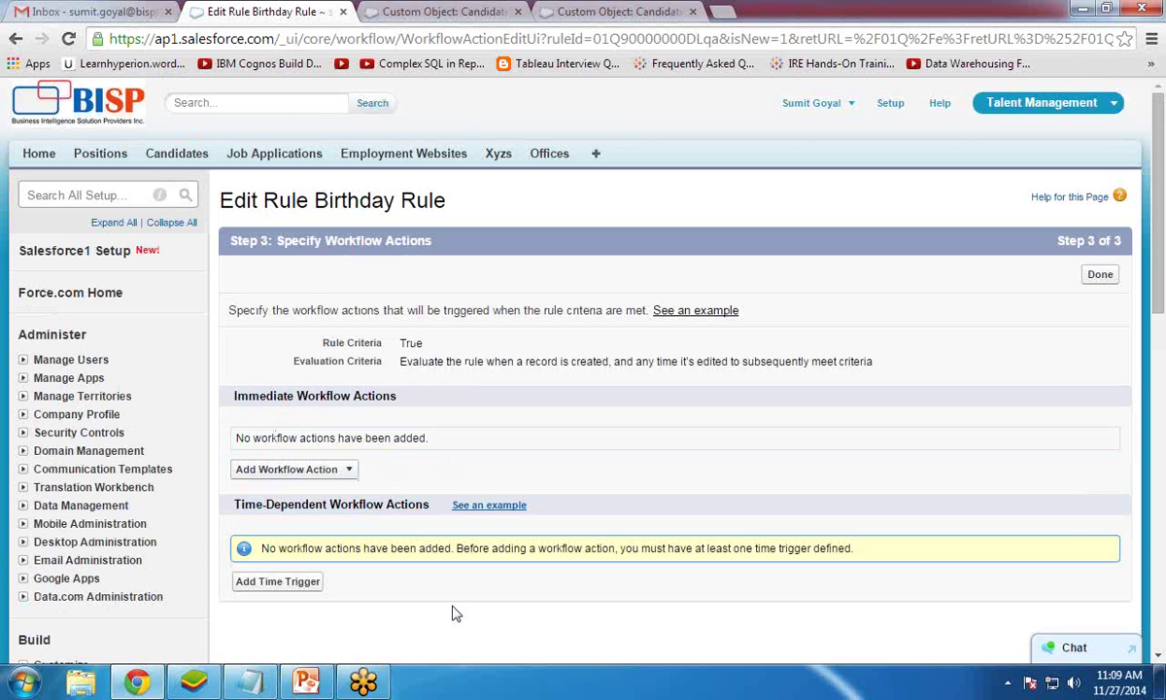
drag(388, 395, 213, 392)
click(291, 404)
drag(235, 503, 433, 510)
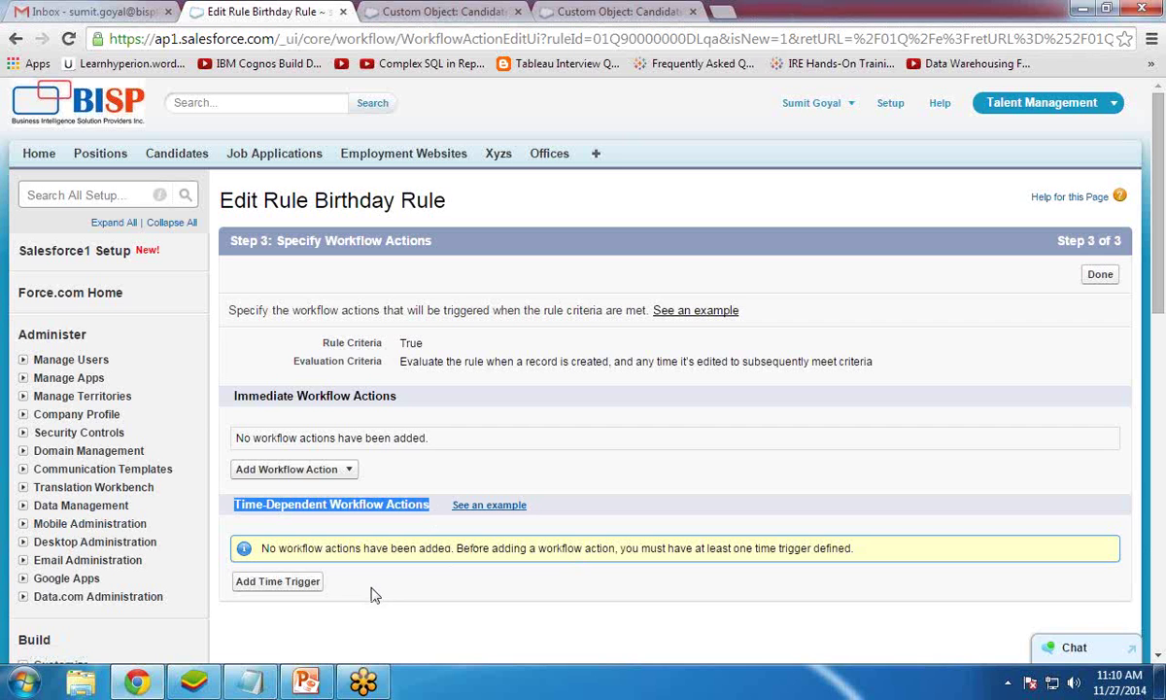
Step: Add and save a time trigger set to 0 Days Before Candidate: Next Birthday
click(294, 589)
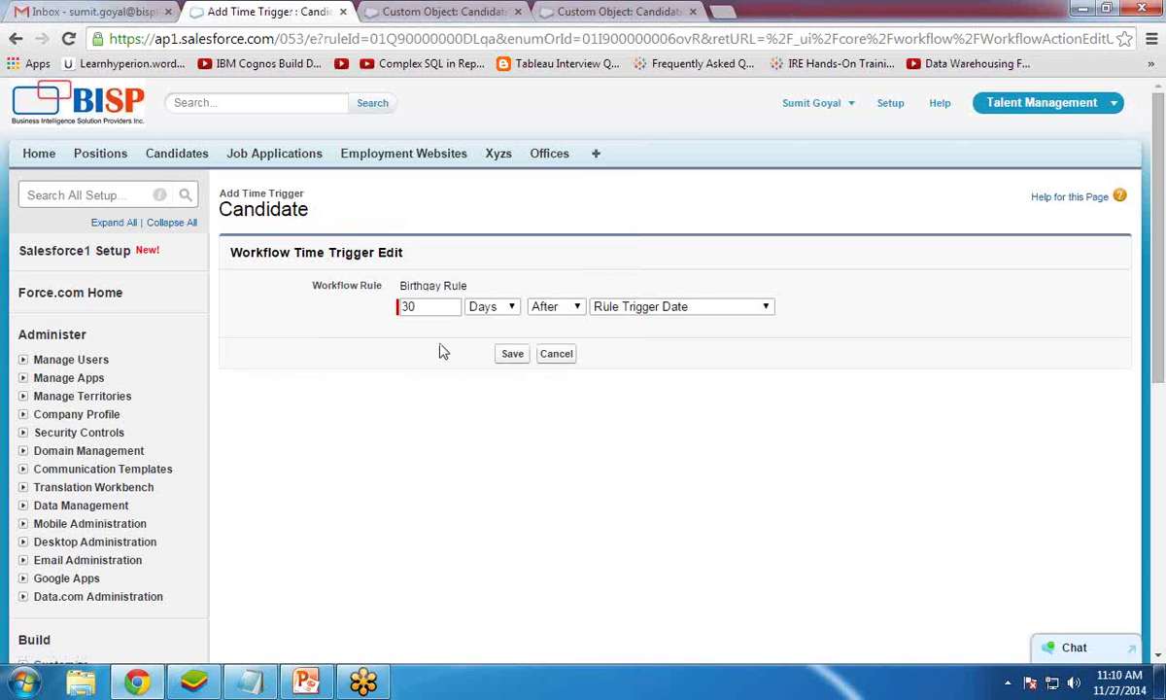
drag(443, 306, 342, 318)
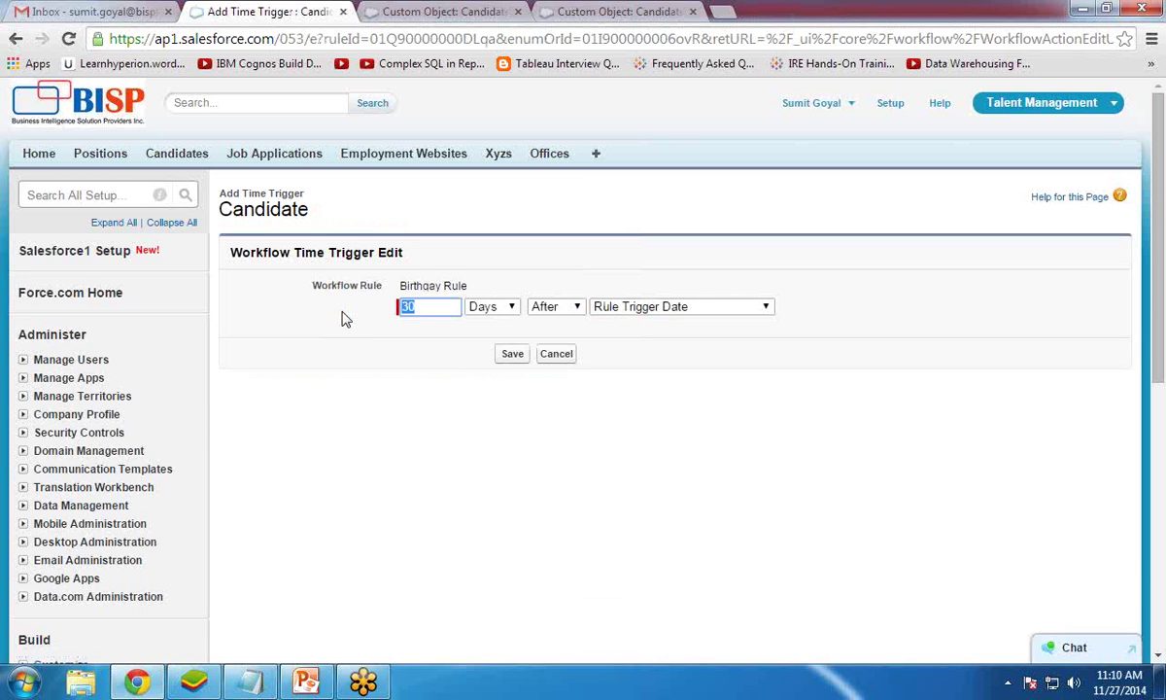
text(0)
click(544, 306)
click(540, 322)
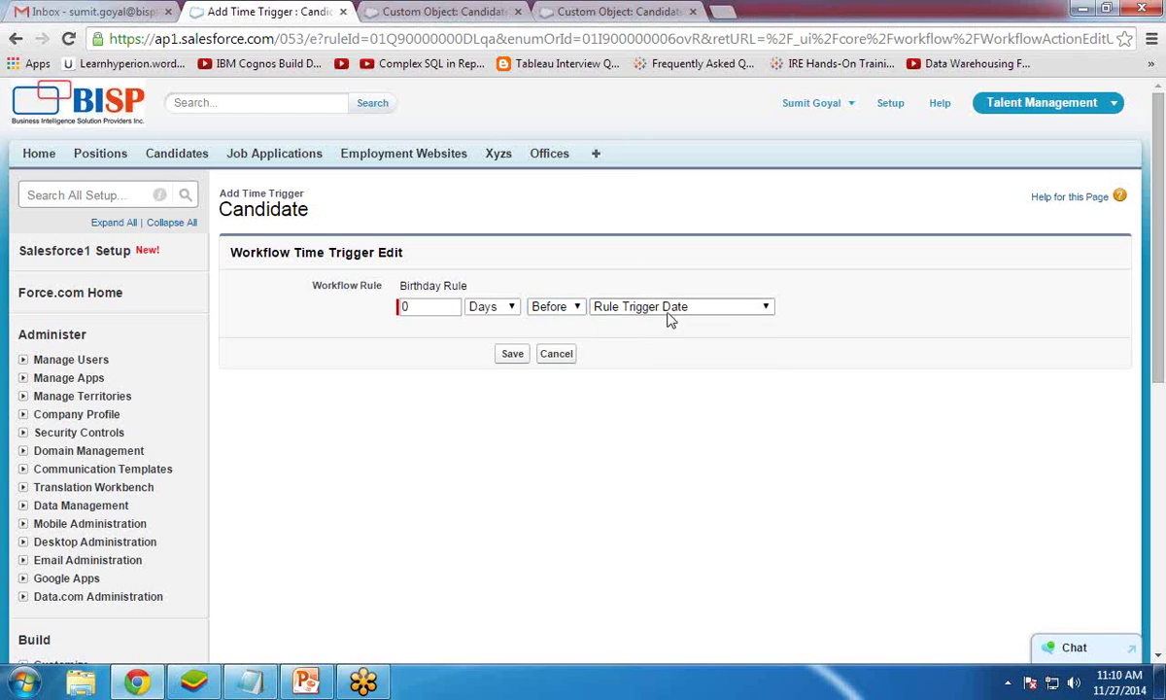
click(670, 309)
click(665, 378)
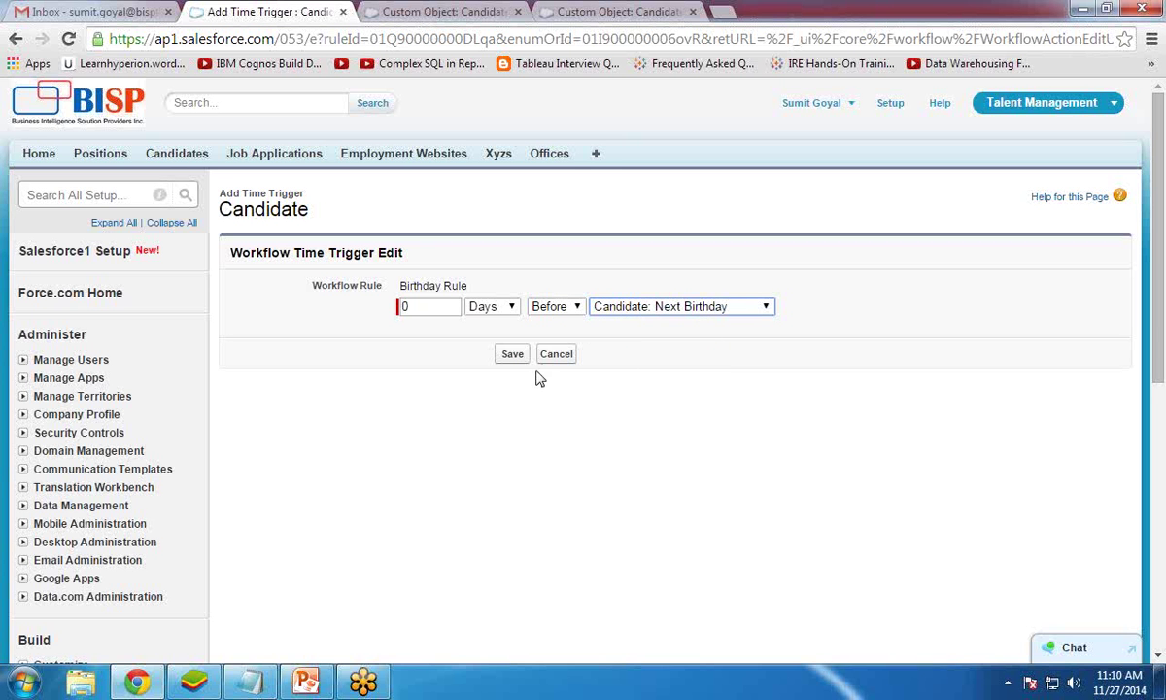
click(508, 355)
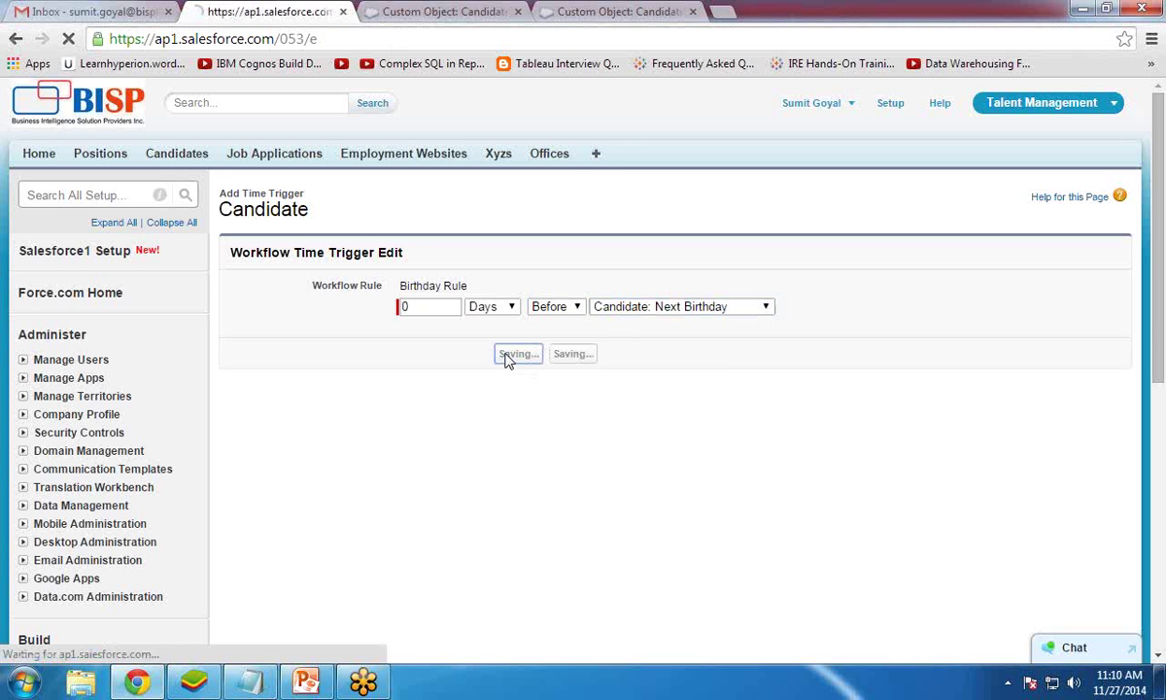
Step: Add a new email alert to the time trigger, with description Birthday Email and unique name Birthday_Email
scroll(583, 544, down, 2)
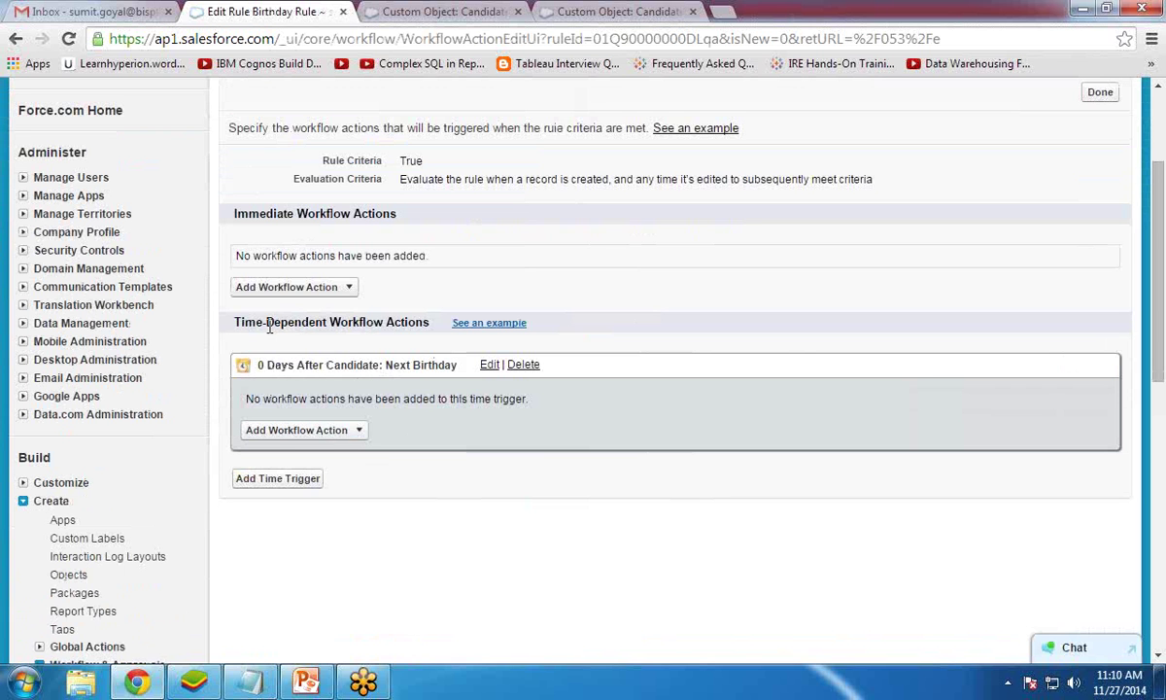
click(353, 433)
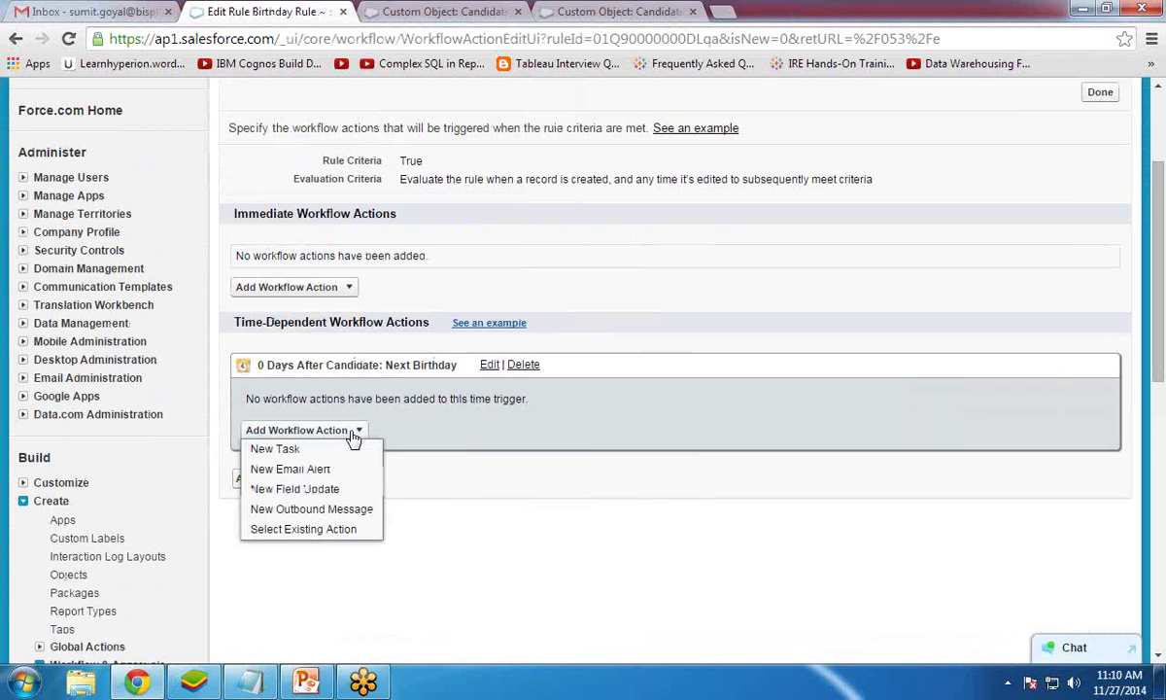
click(281, 468)
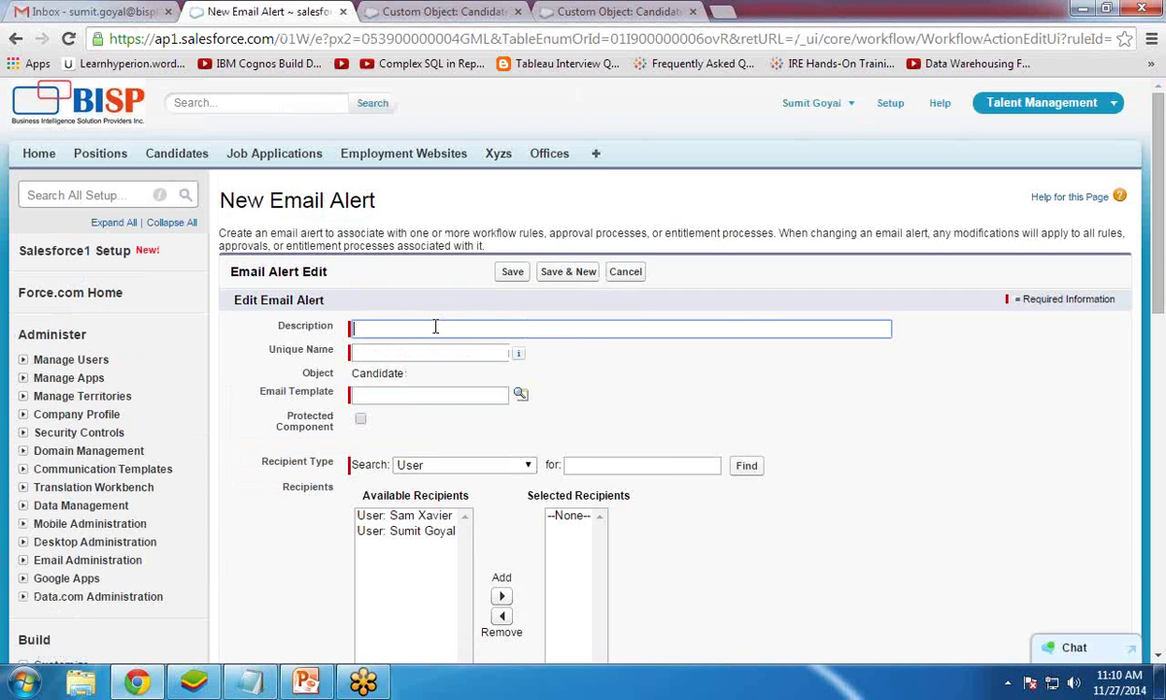
text(Birthday )
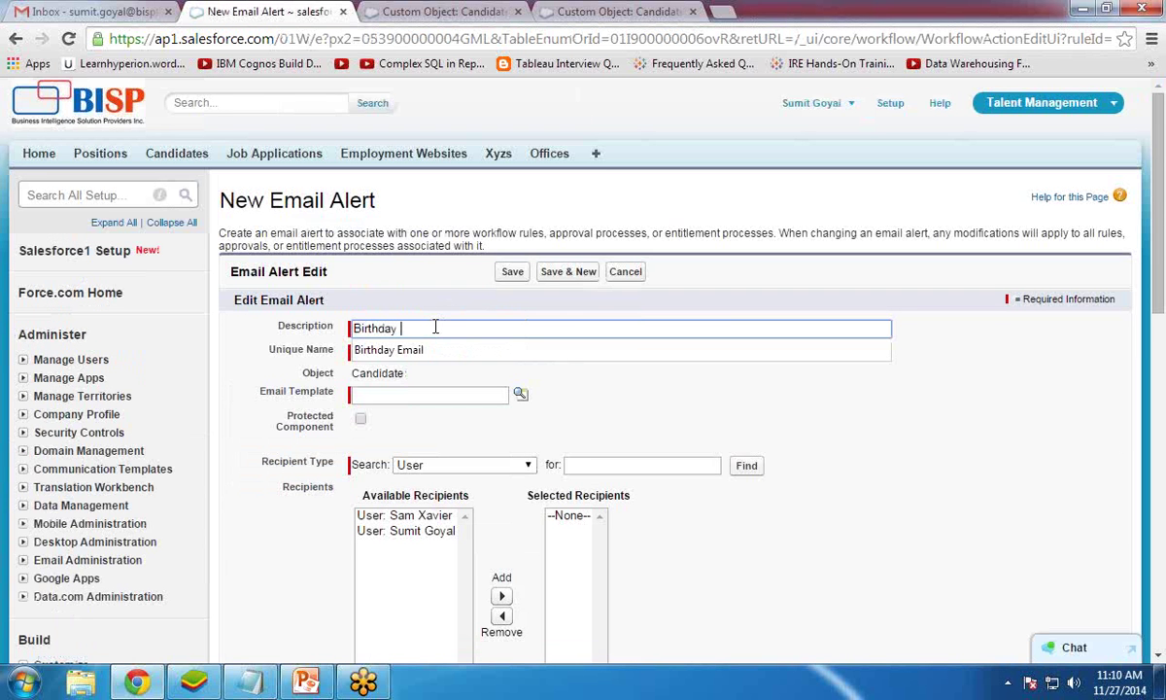
text(Email)
key(Tab)
key(Tab)
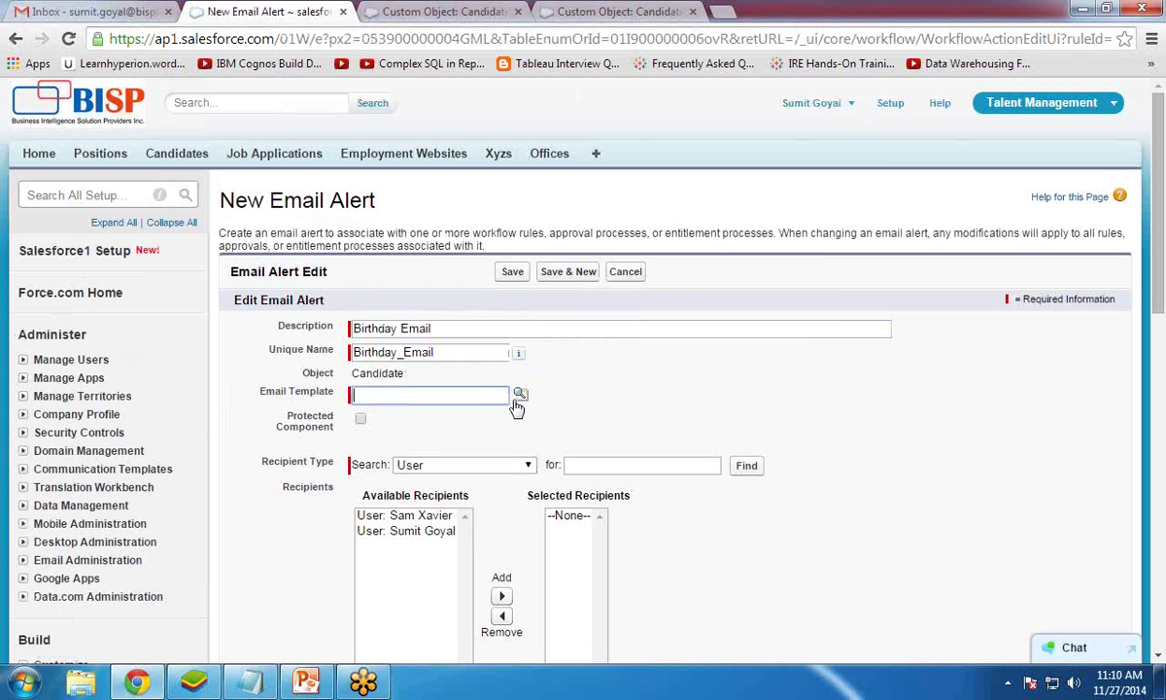
Step: Look up and assign Birthday Email Template as the alert's email template
click(520, 393)
drag(462, 239, 526, 89)
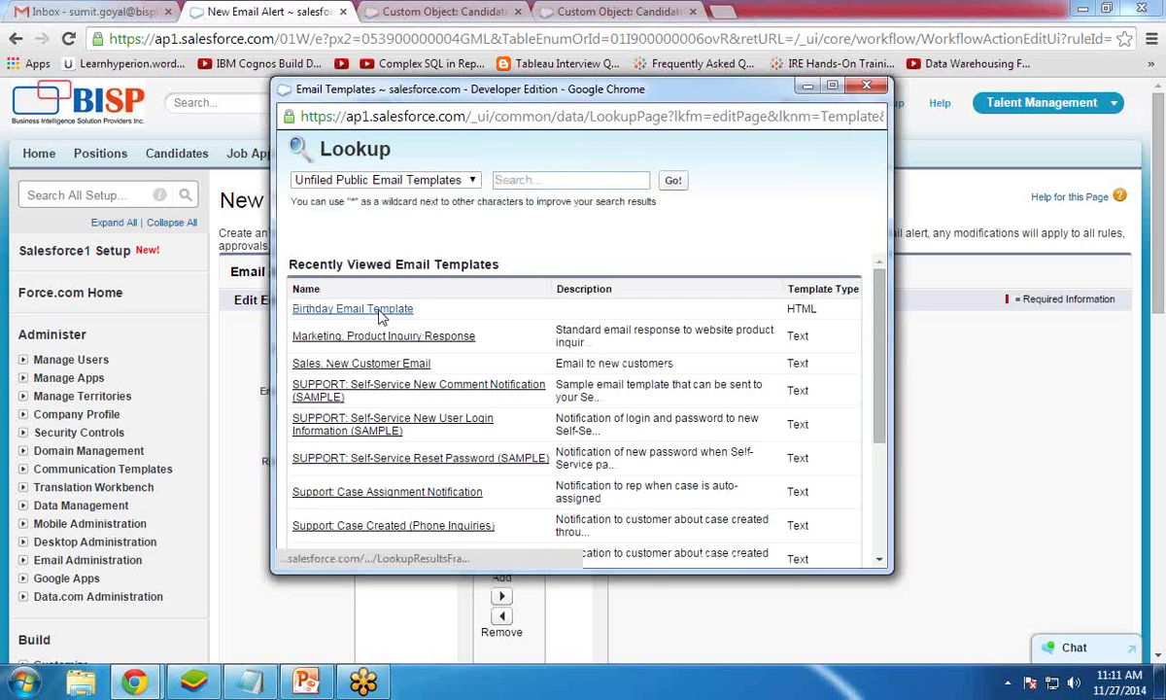
click(342, 310)
Step: Add the Email Field recipient Email Id as the alert's selected recipient and save the email alert
scroll(486, 364, down, 2)
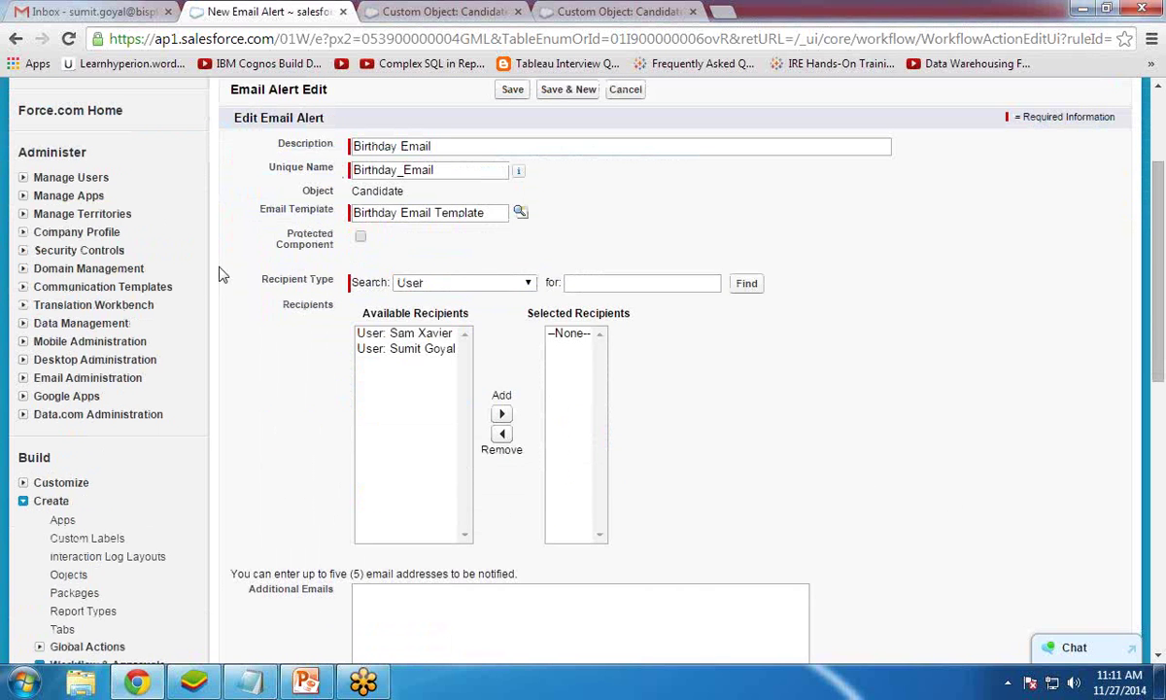
drag(250, 281, 329, 283)
click(418, 283)
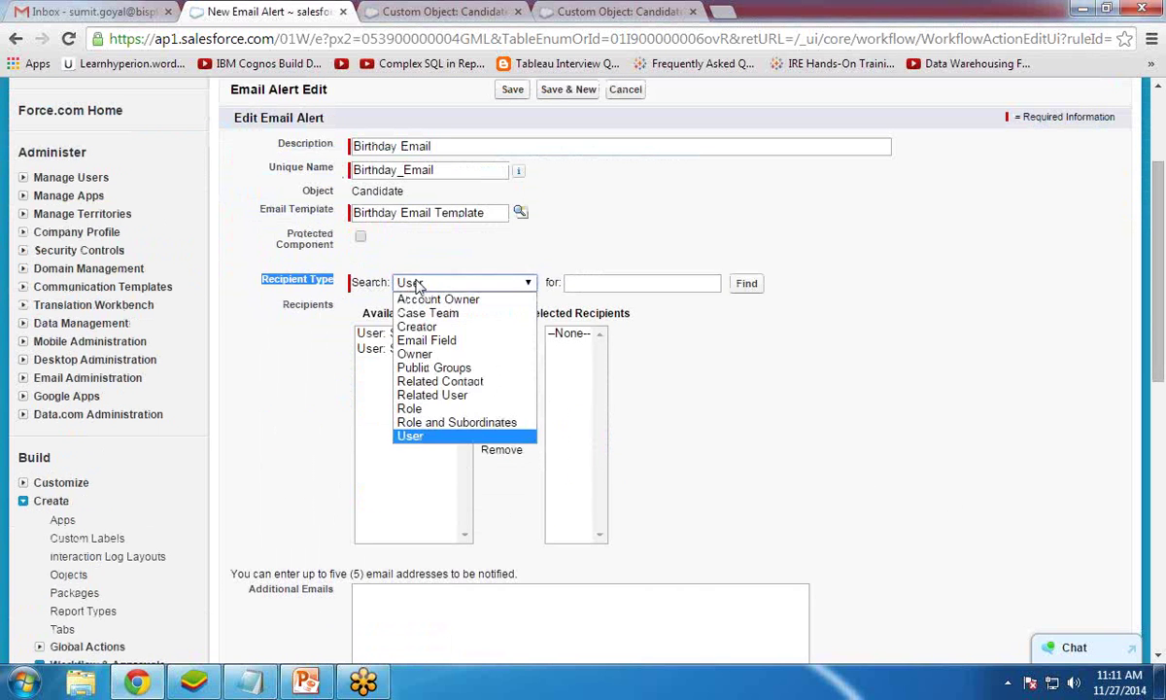
click(427, 341)
click(430, 334)
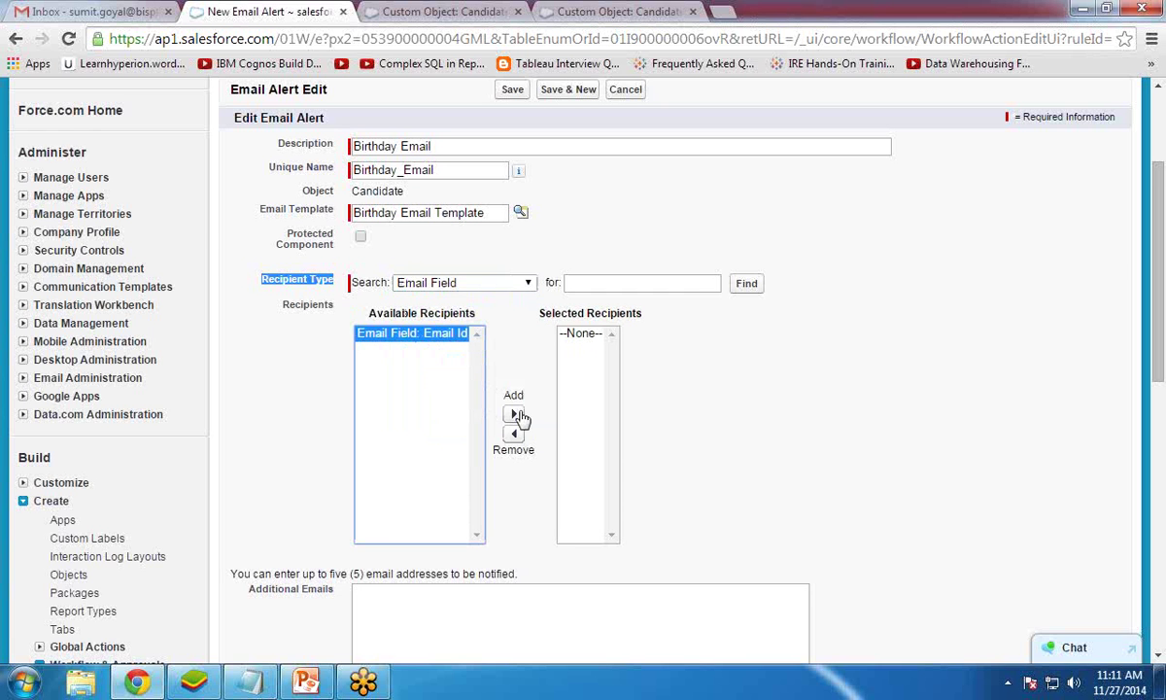
click(485, 413)
click(827, 428)
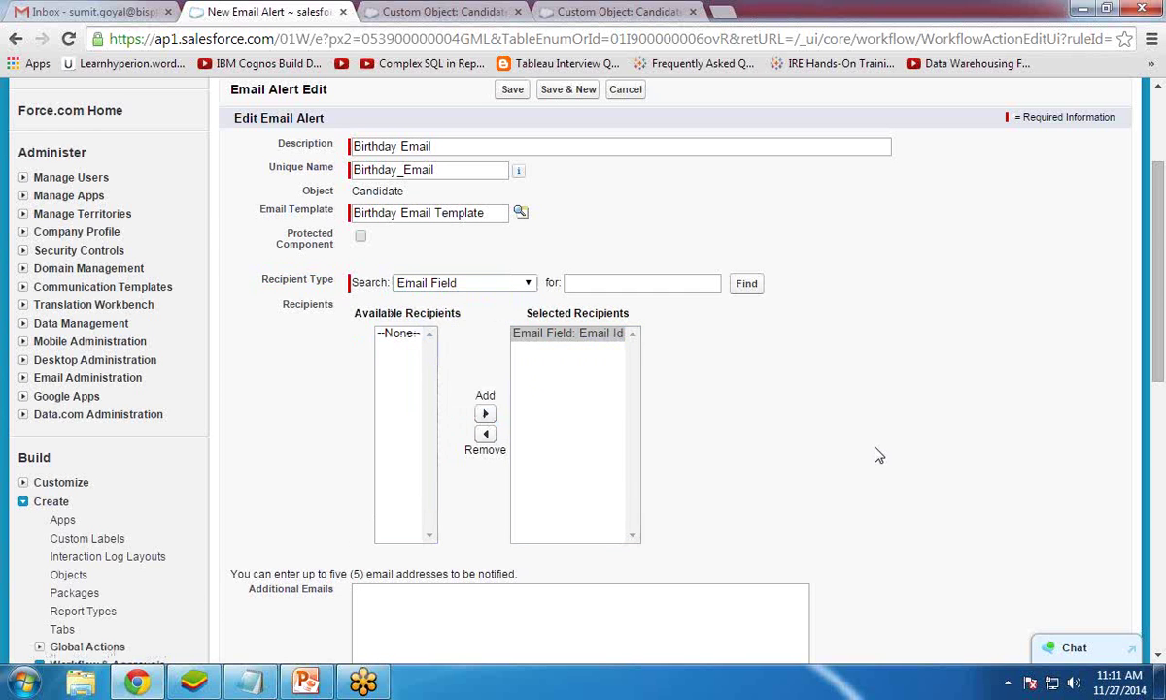
scroll(826, 428, down, 4)
click(513, 440)
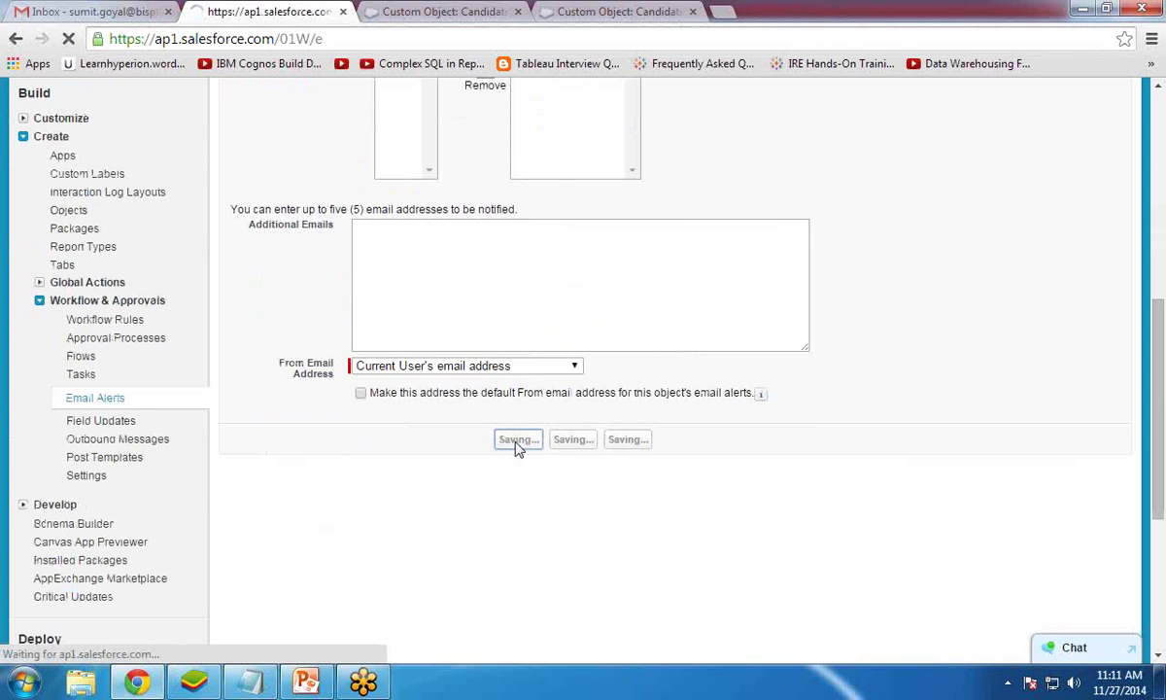
Step: Review the time-dependent actions, finish editing the Birthday Rule, and activate it
scroll(296, 401, down, 2)
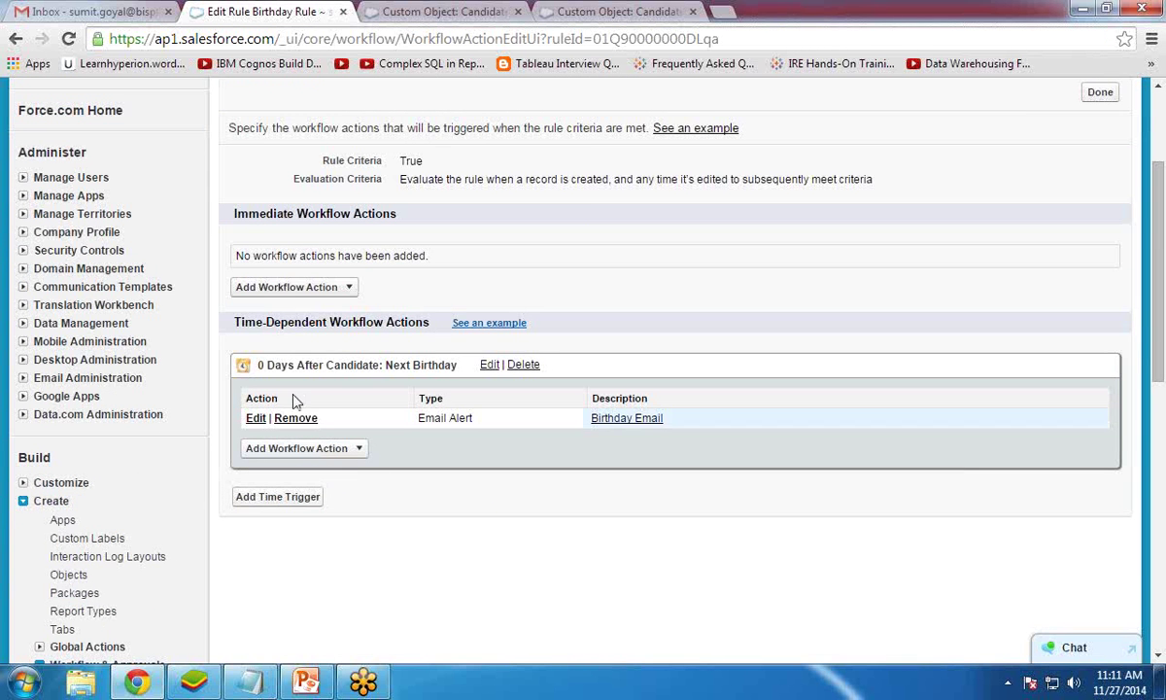
drag(234, 322, 428, 323)
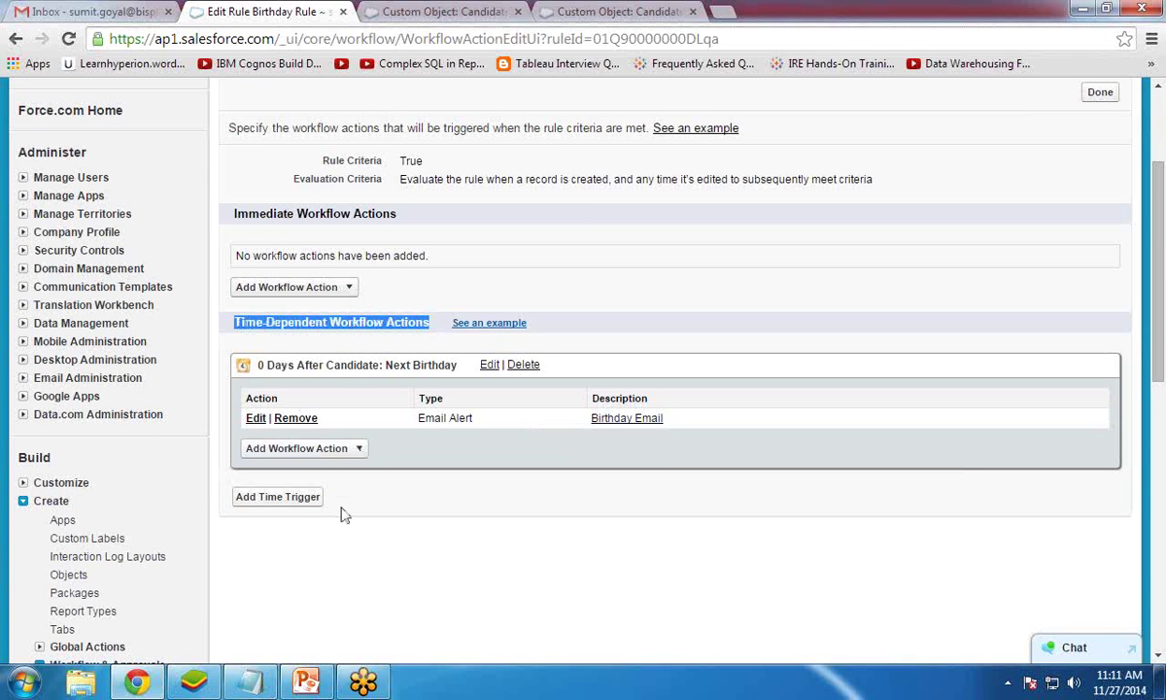
scroll(299, 506, up, 2)
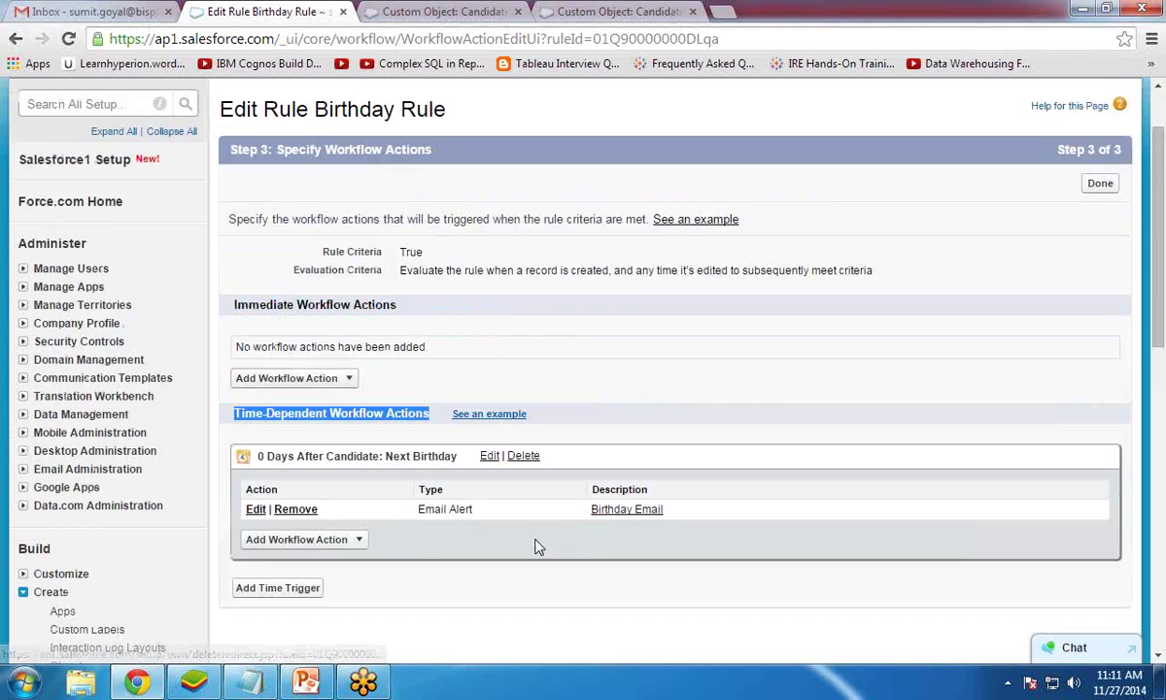
click(1100, 276)
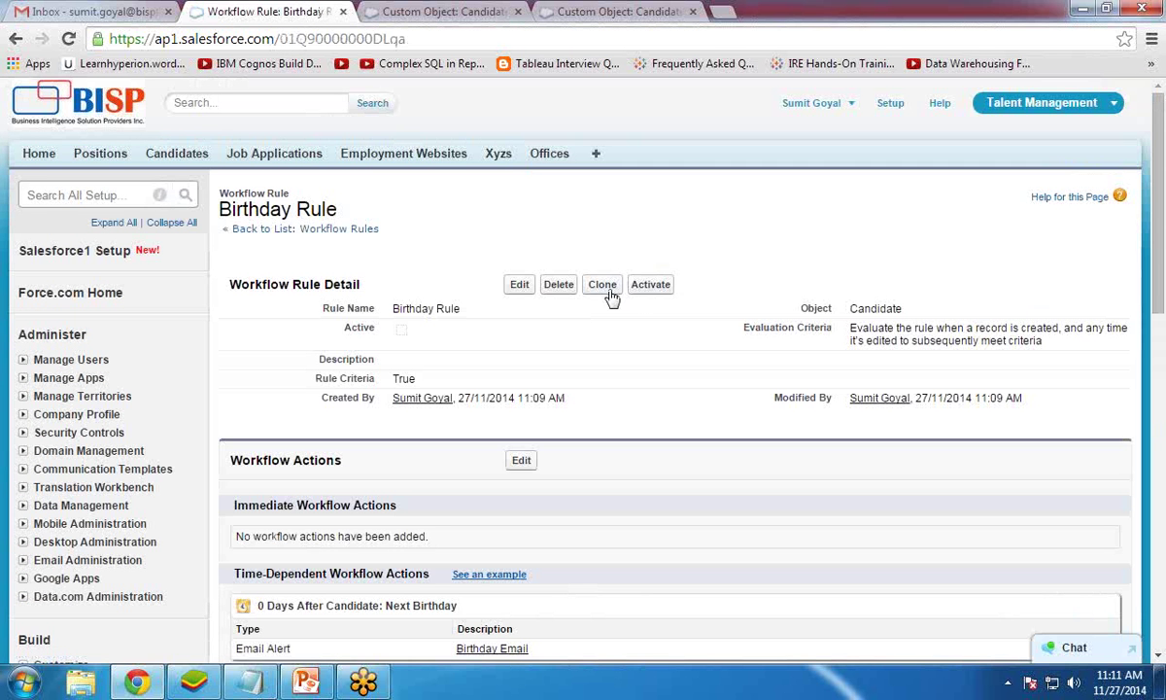
click(654, 291)
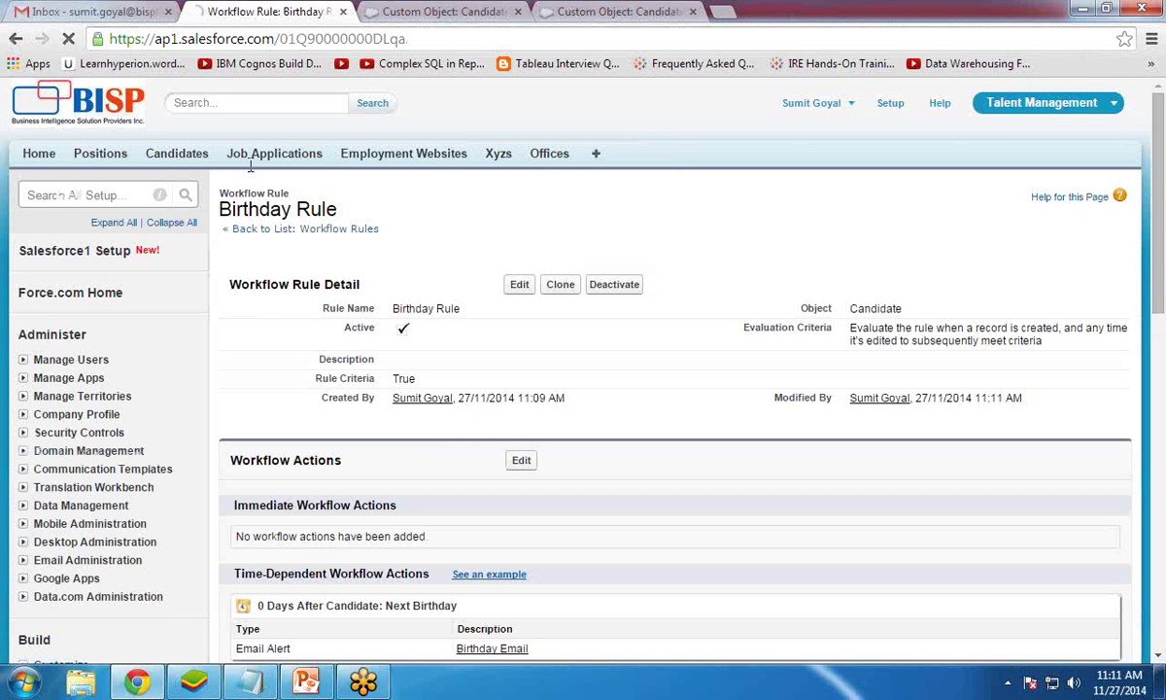
Step: Start a new candidate record and fill in the candidate's first and last name
click(169, 159)
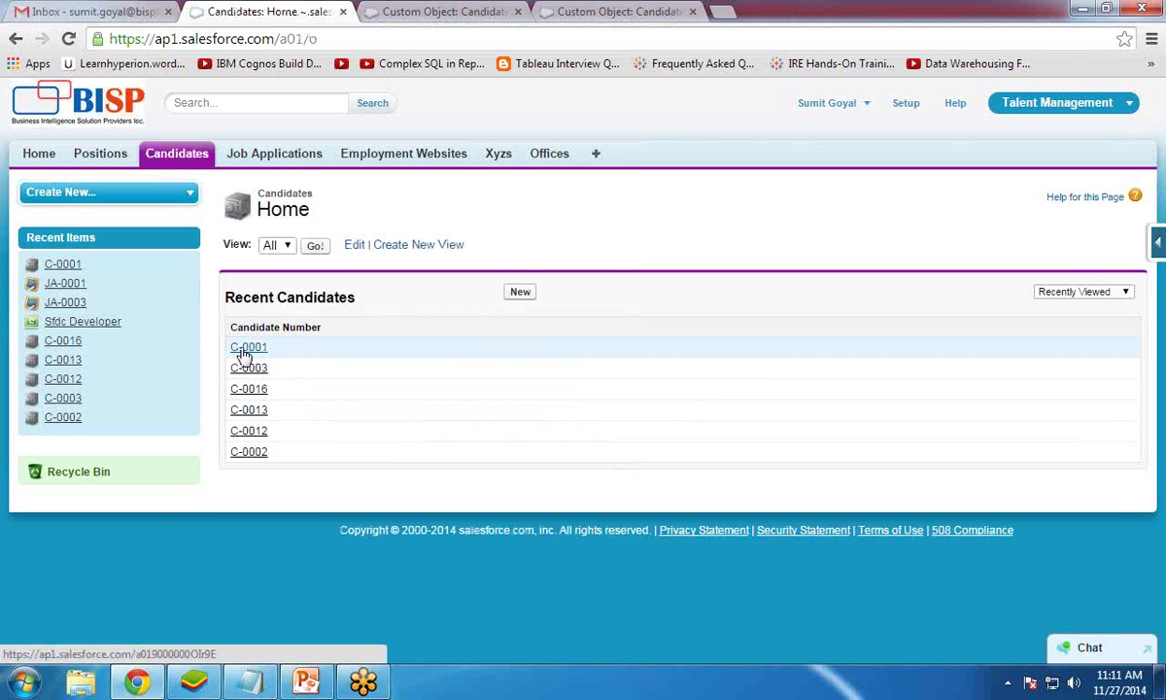
click(521, 297)
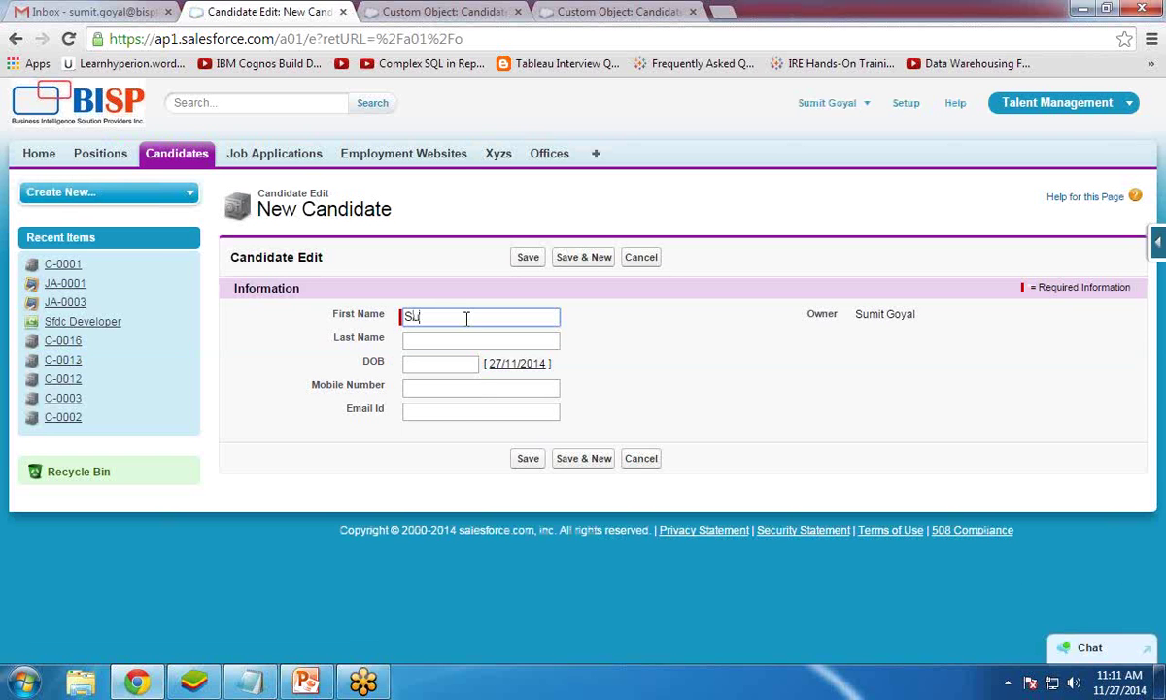
key(Tab)
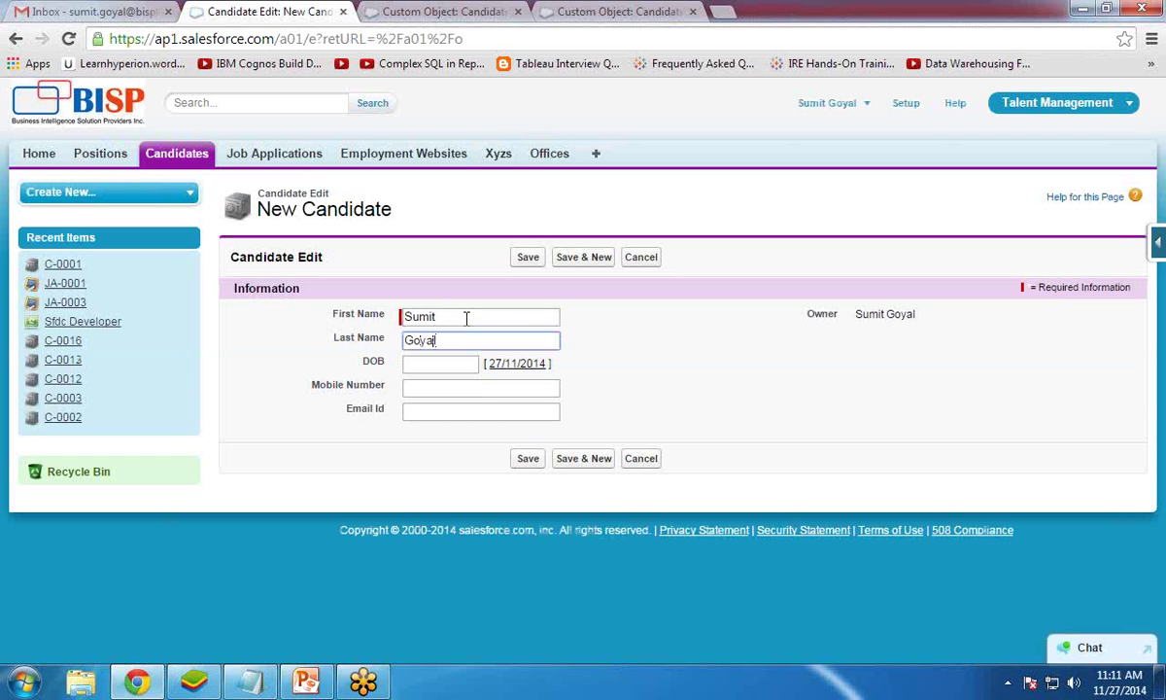
text(Goyal)
key(Tab)
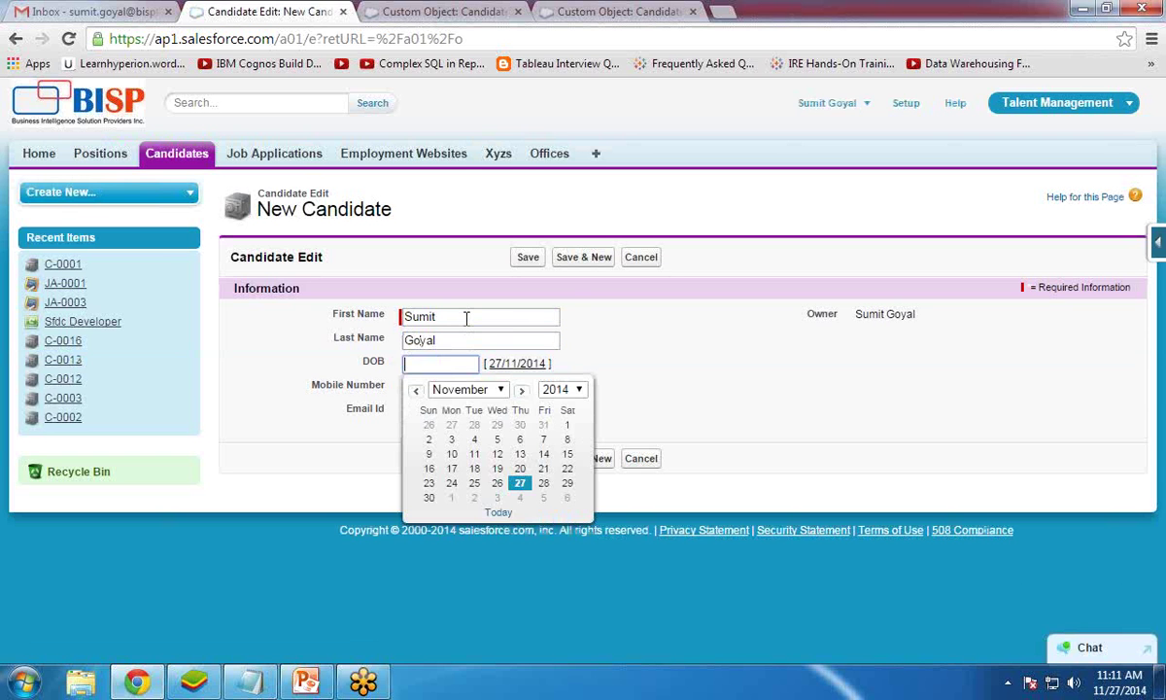
Step: Fill in the candidate's date of birth, using today's day and month with an earlier birth year
click(520, 486)
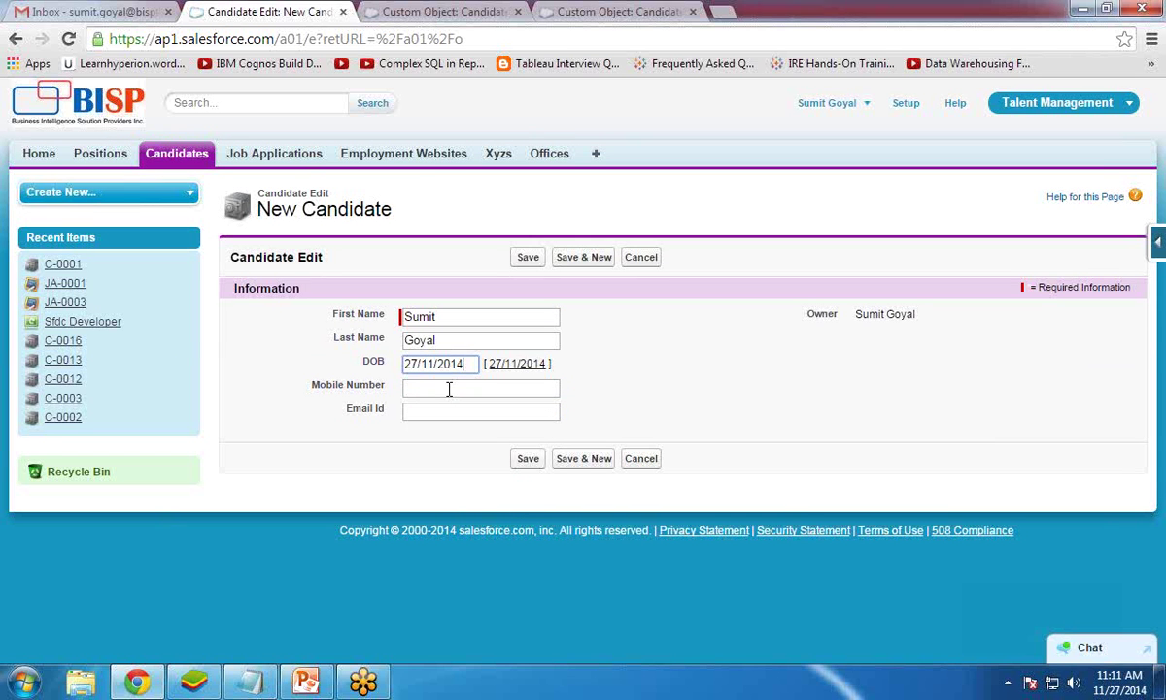
key(BackSpace)
key(BackSpace)
key(BackSpace)
key(Tab)
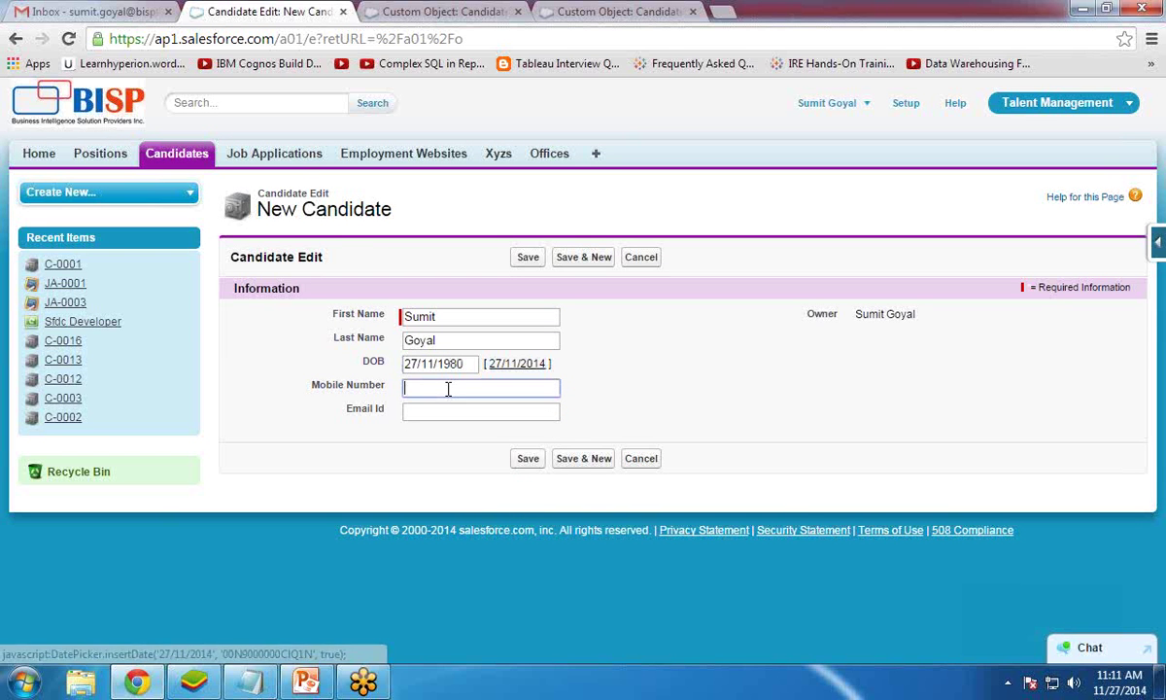
Step: Fill in the candidate's mobile number and email address, and save the record
key(Tab)
text(45454545)
key(Tab)
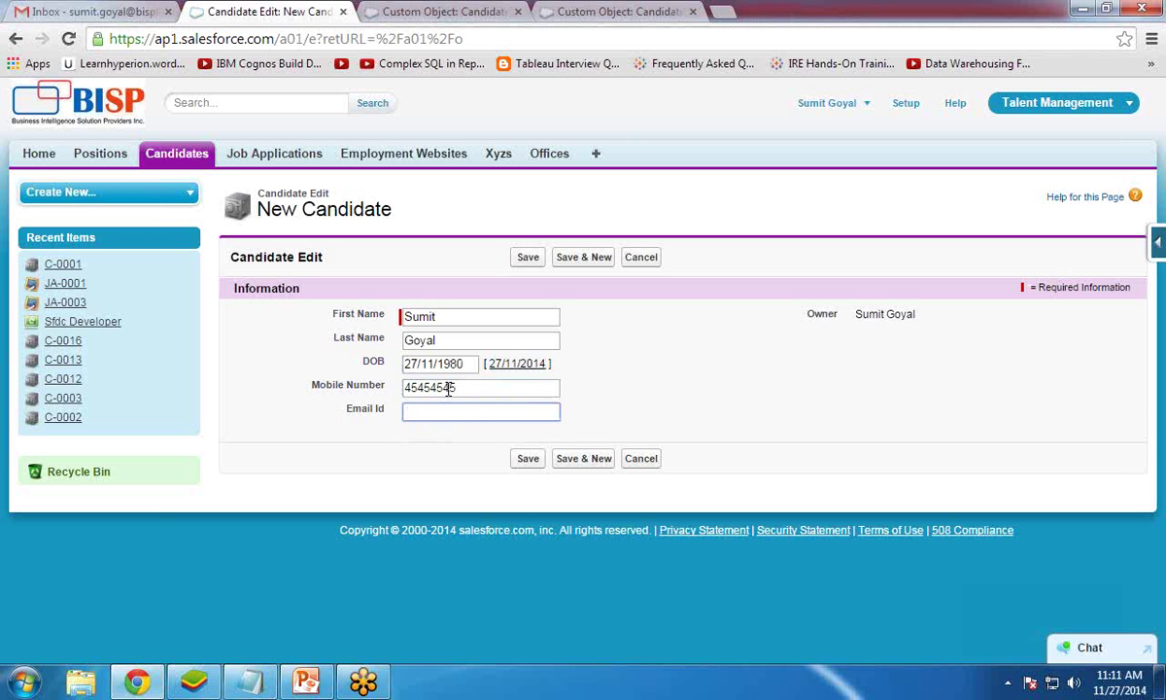
text(sumit)
key(Down)
key(Return)
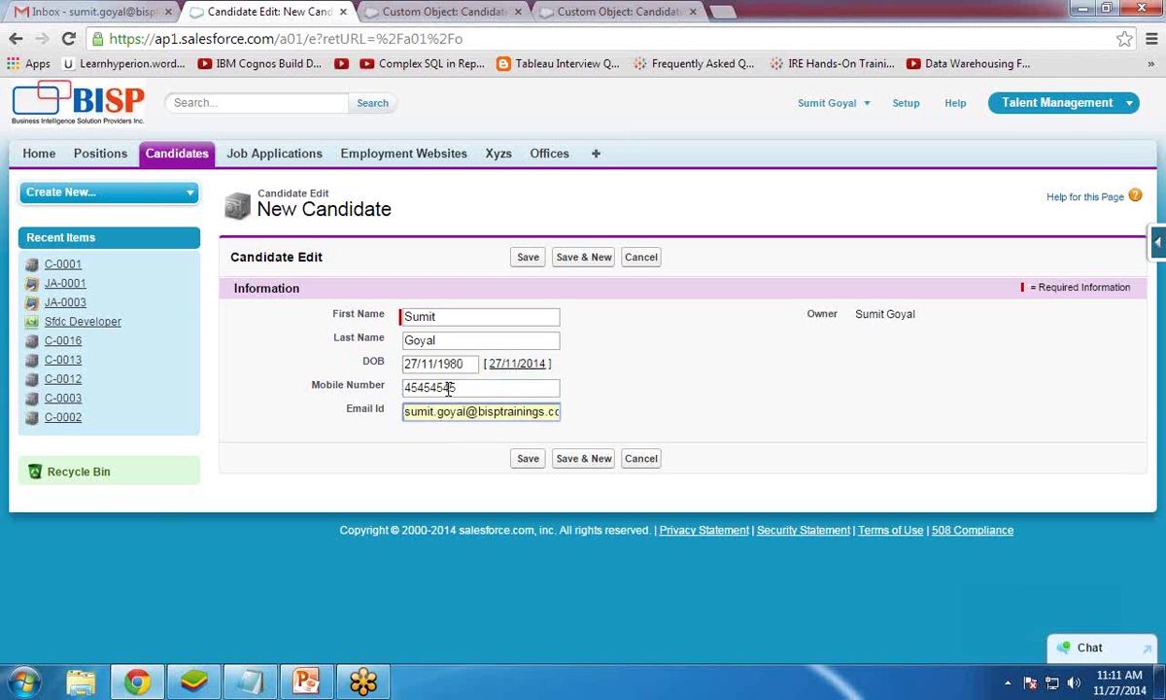
click(530, 459)
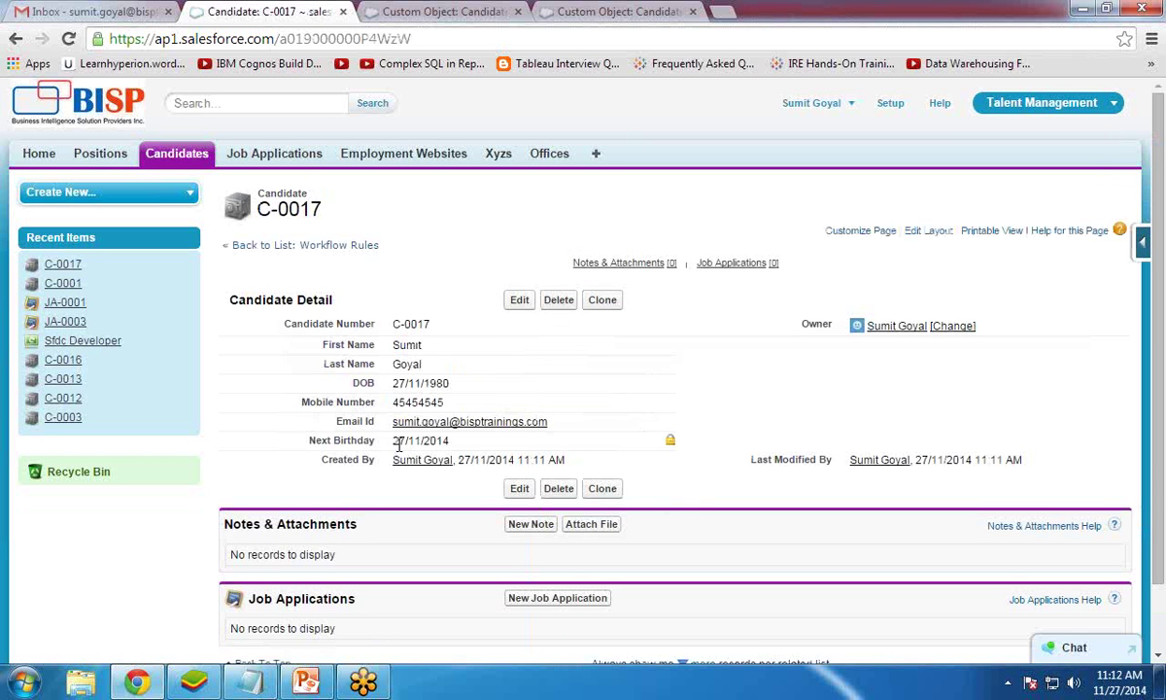
Step: Check the saved candidate's Next Birthday date and look in the Gmail inbox for the birthday email
drag(399, 444, 461, 443)
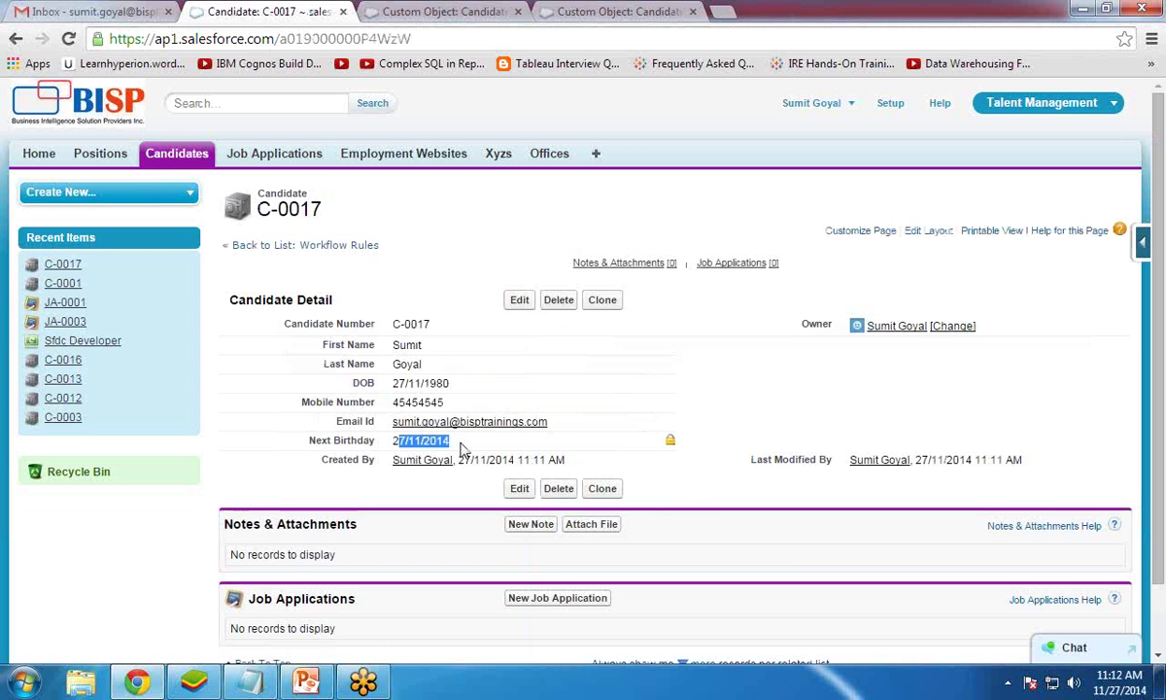
click(50, 7)
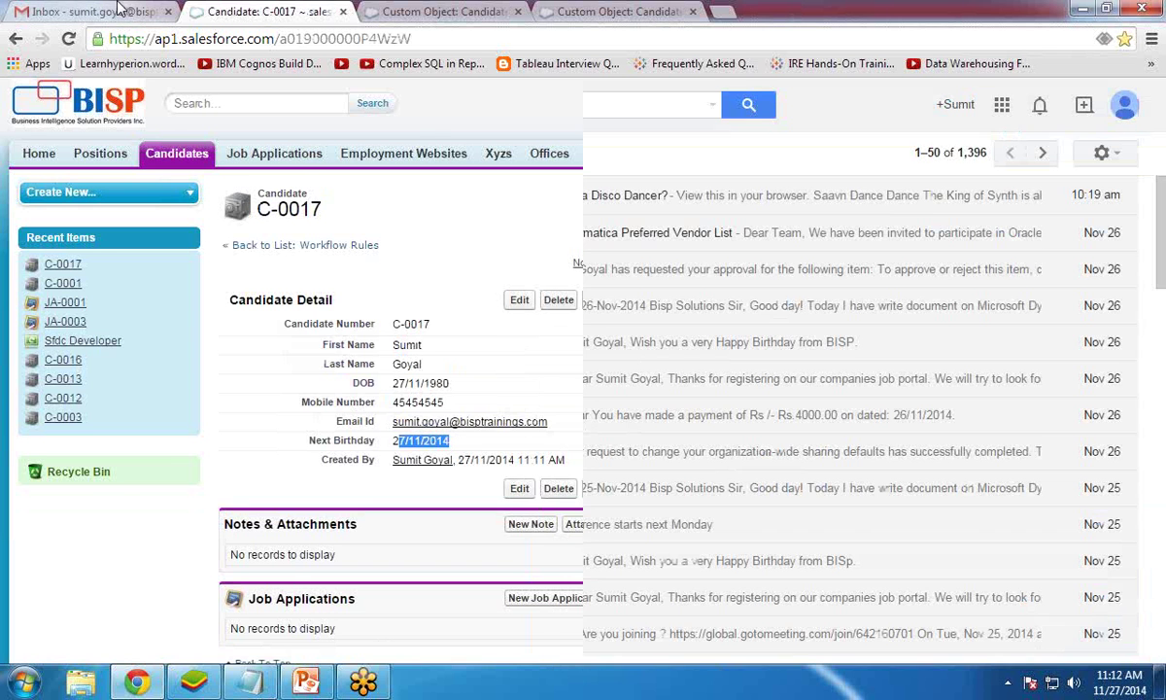
click(53, 234)
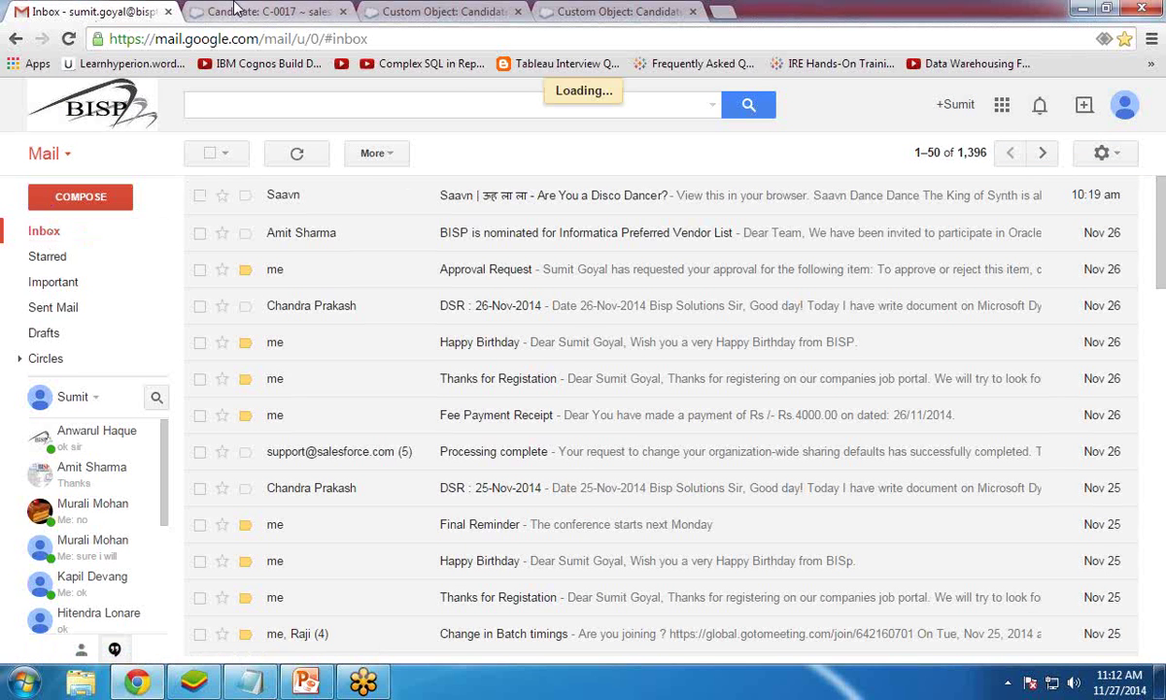
click(235, 10)
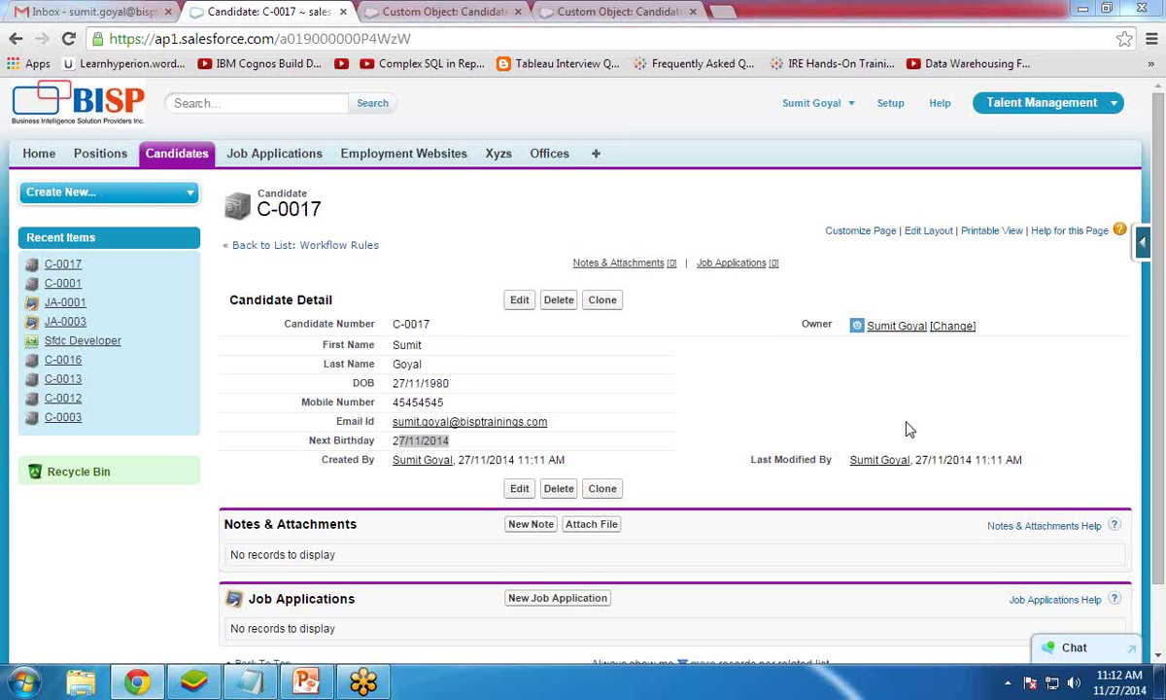
click(1073, 375)
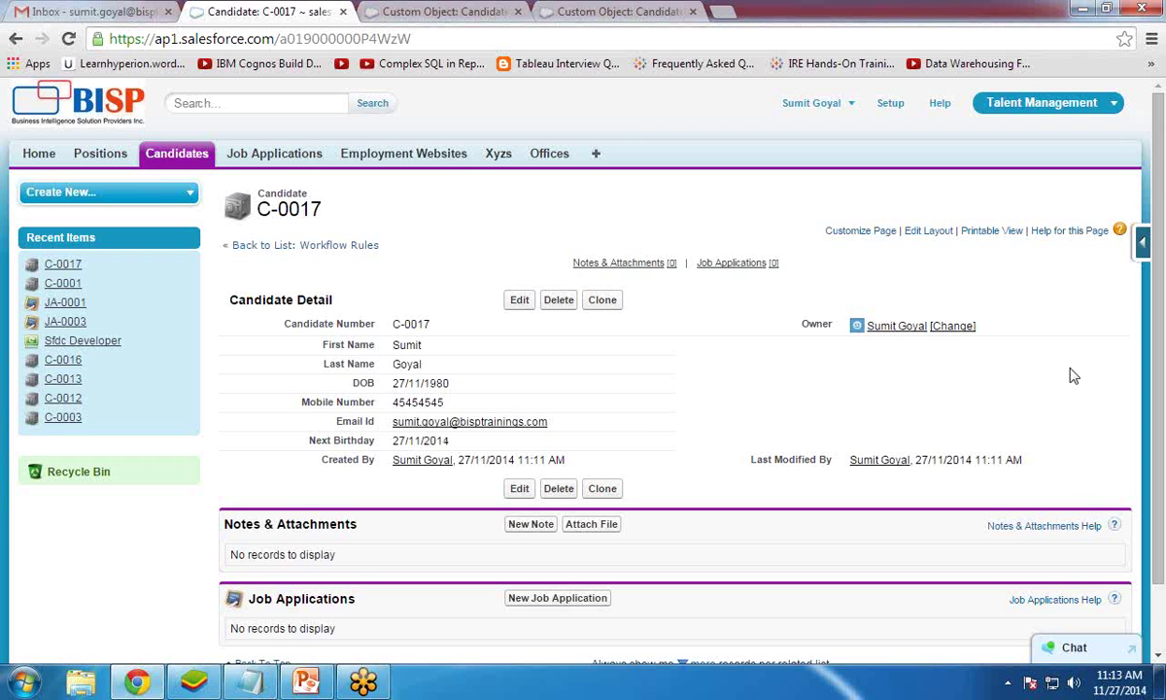
Step: Return to the Gmail inbox and reload it to check for newly arrived mail
click(83, 11)
click(288, 9)
click(85, 10)
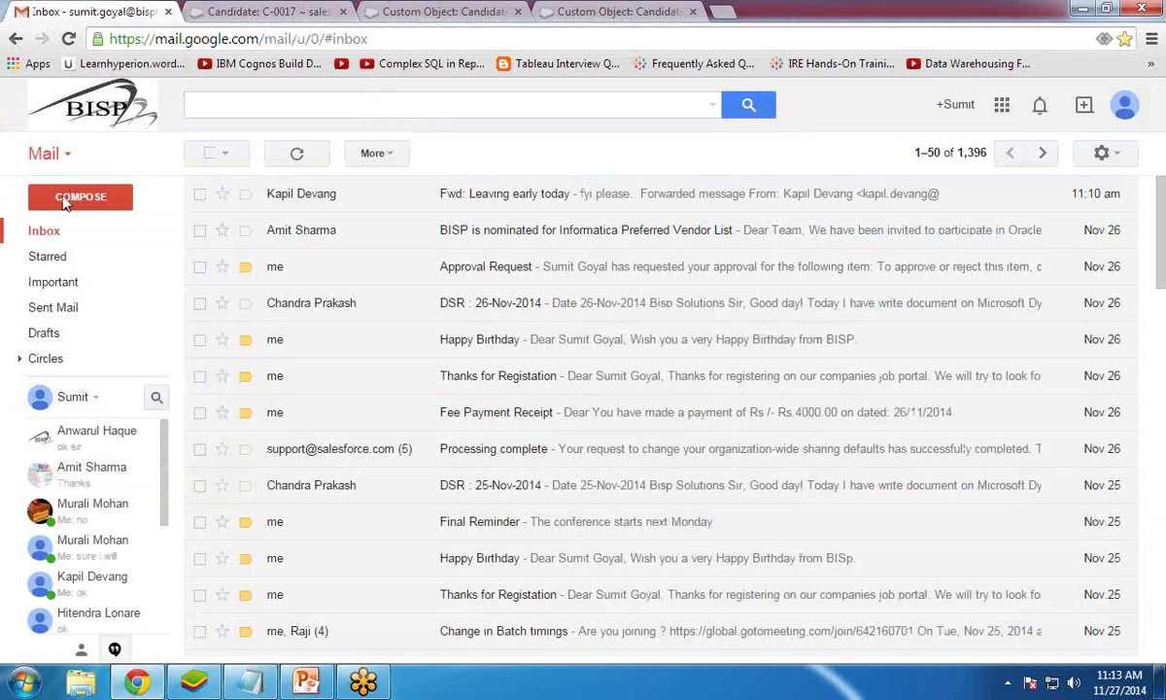
click(67, 39)
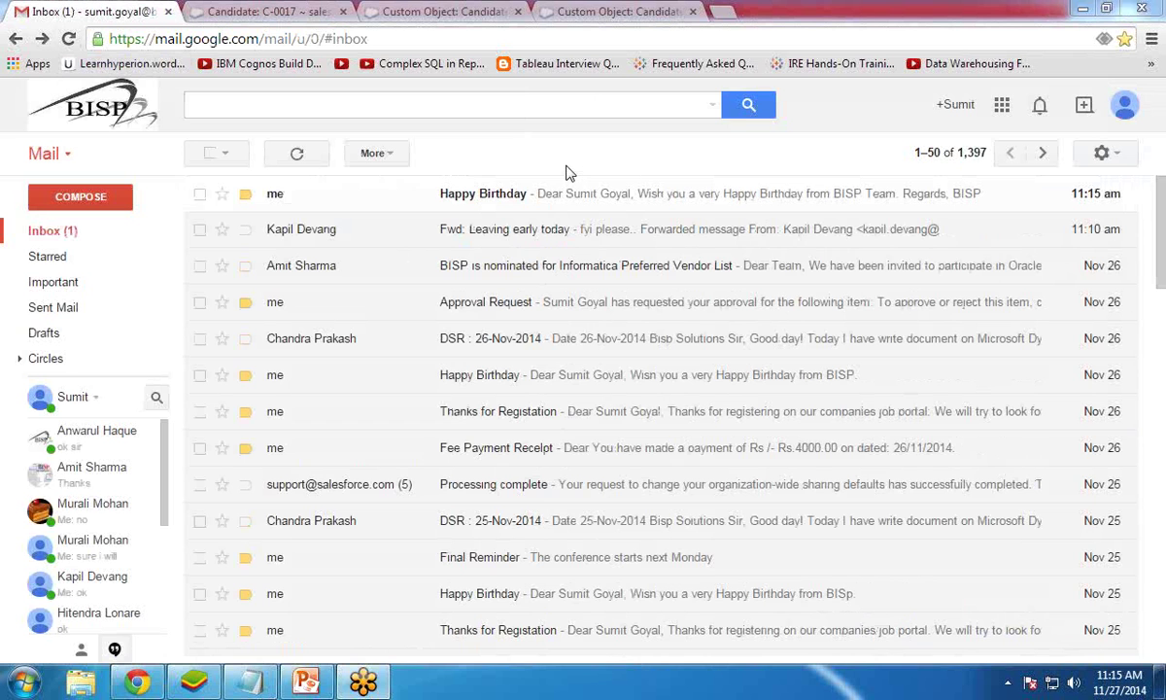
Step: Open the newest Happy Birthday email and read its greeting and birthday message
click(474, 199)
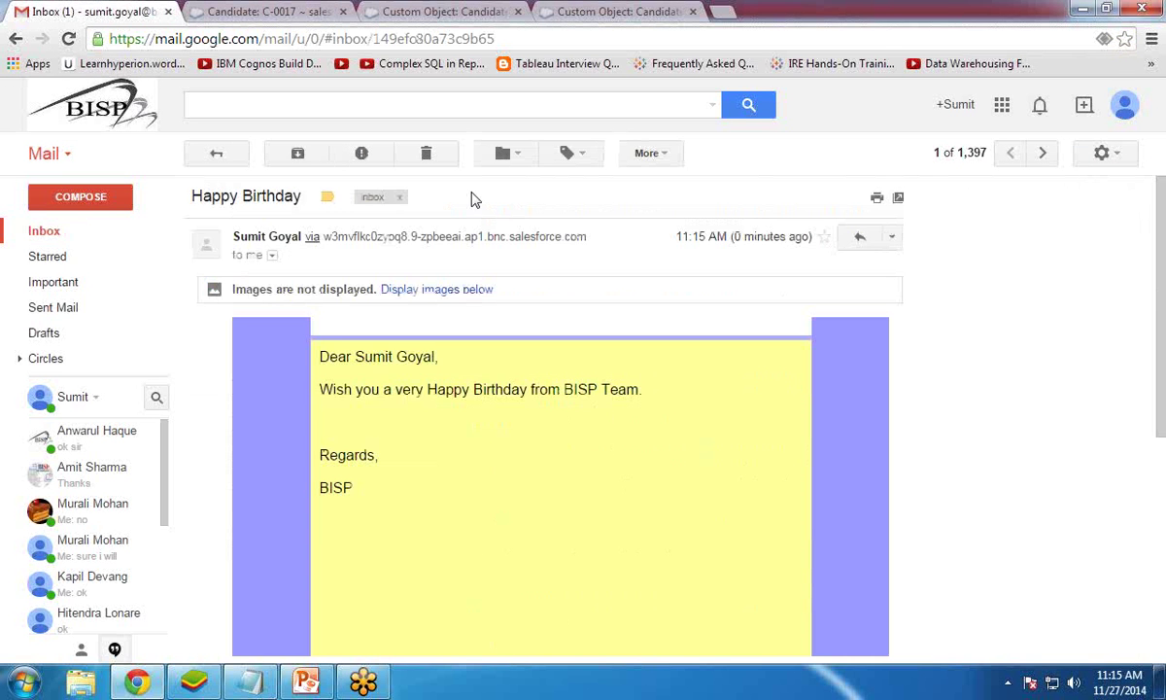
drag(330, 357, 474, 363)
click(474, 364)
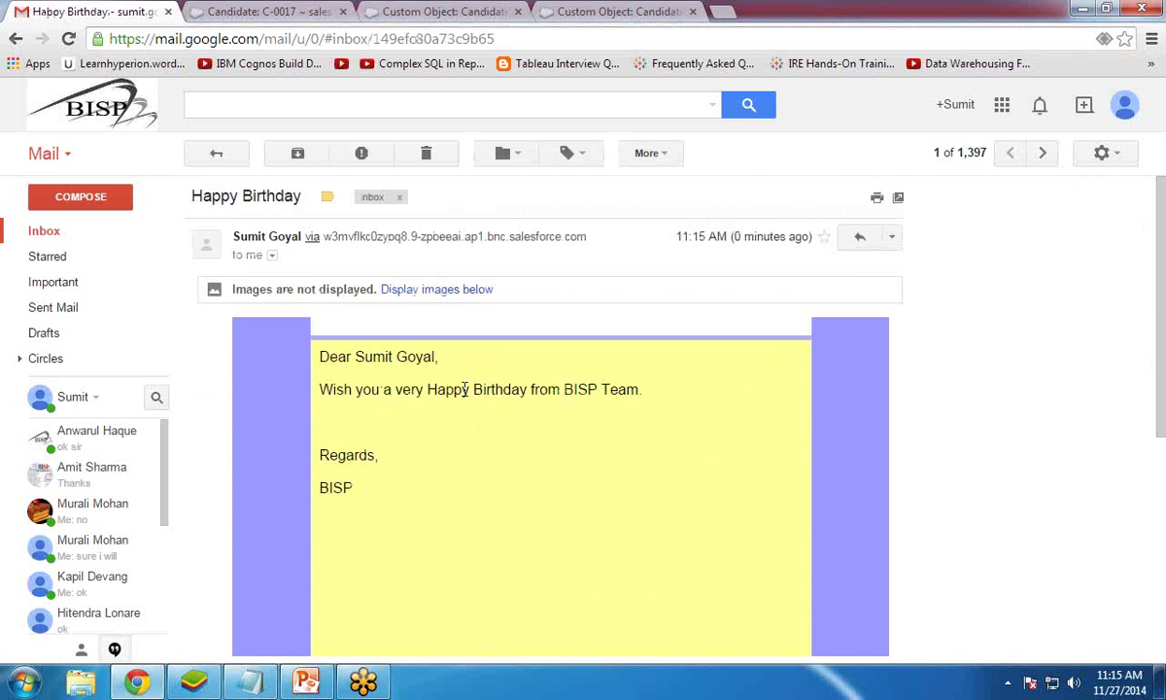
drag(352, 391, 645, 393)
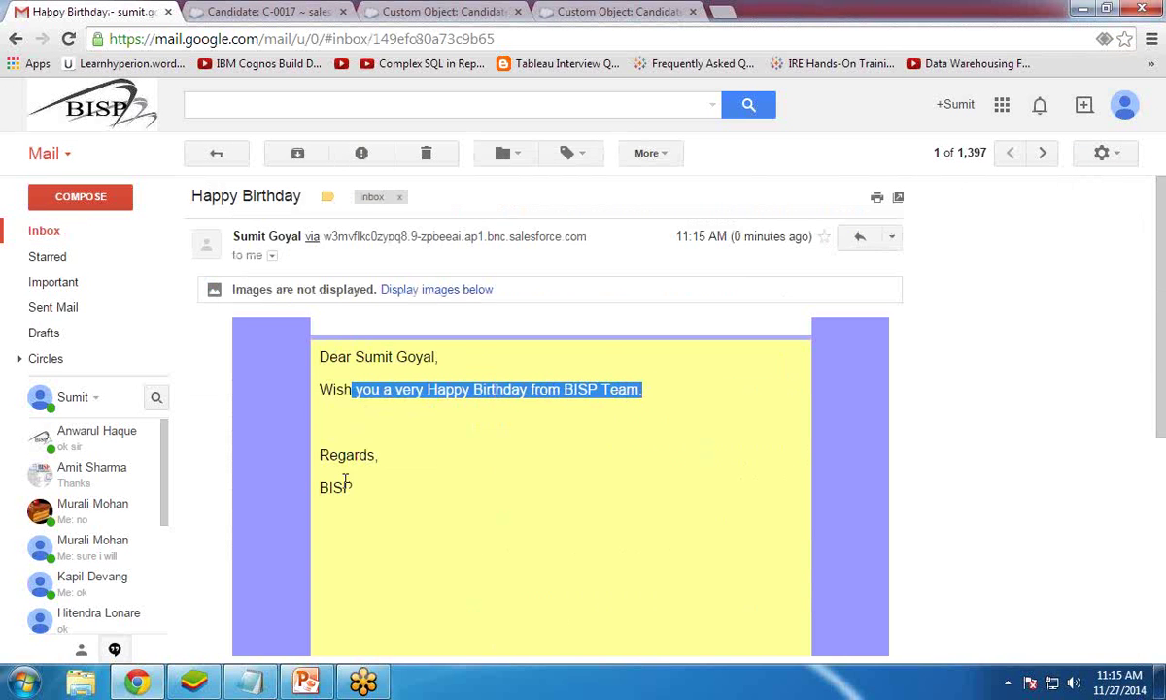
Step: Return to candidate C-0017 in Salesforce and review its Email Id and Next Birthday fields
click(243, 9)
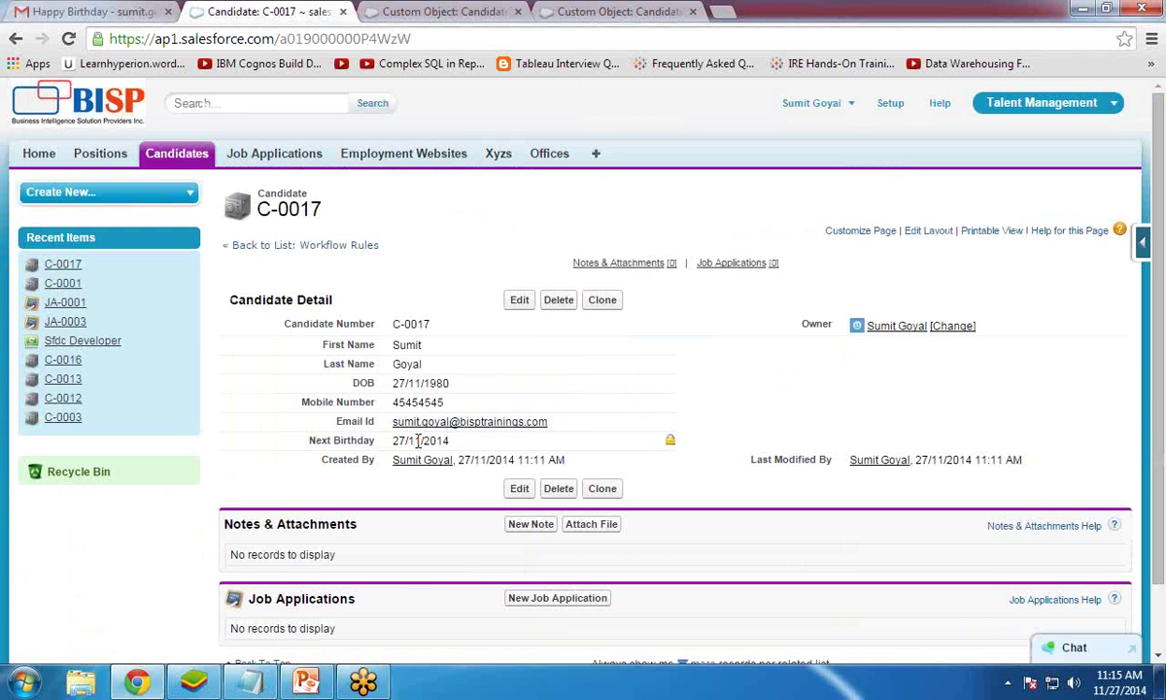
drag(556, 421, 390, 421)
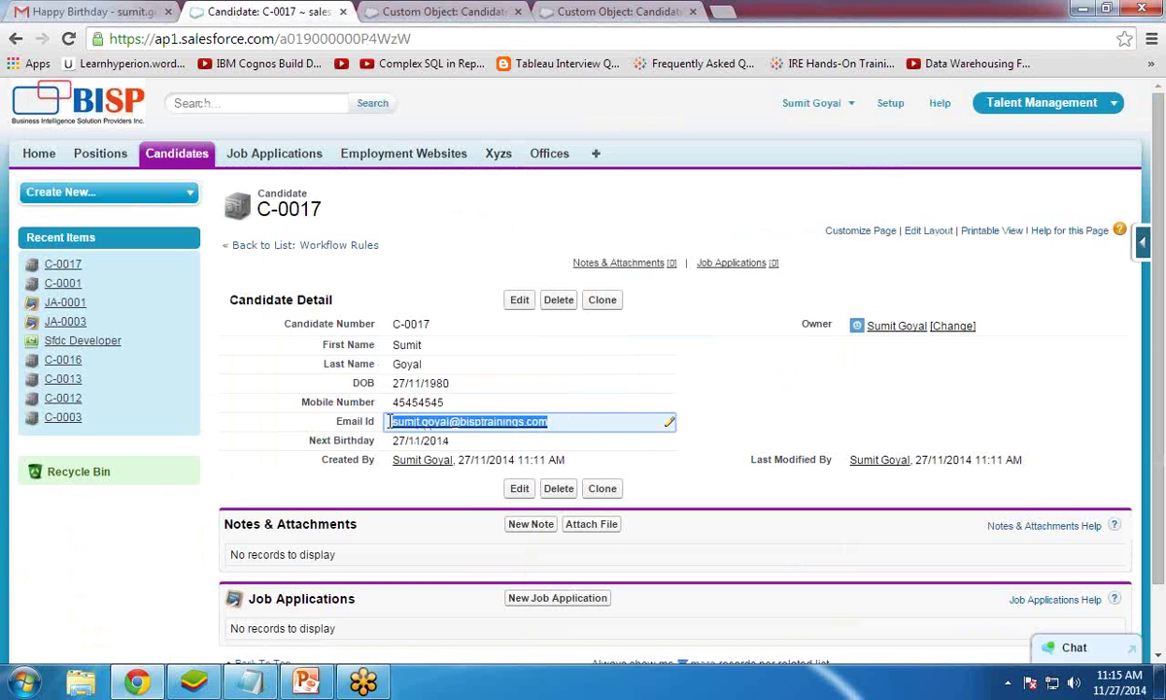
drag(454, 440, 389, 440)
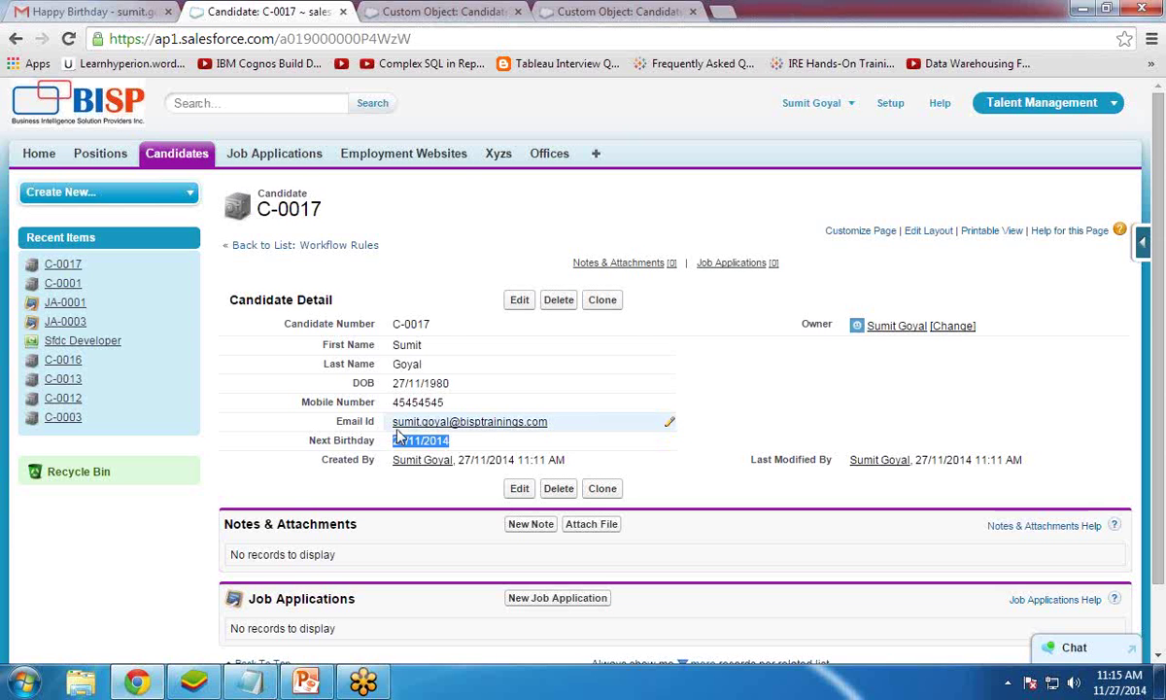
Step: Switch to the SalesForce presentation in PowerPoint and show the Q&A slide
click(305, 683)
click(94, 449)
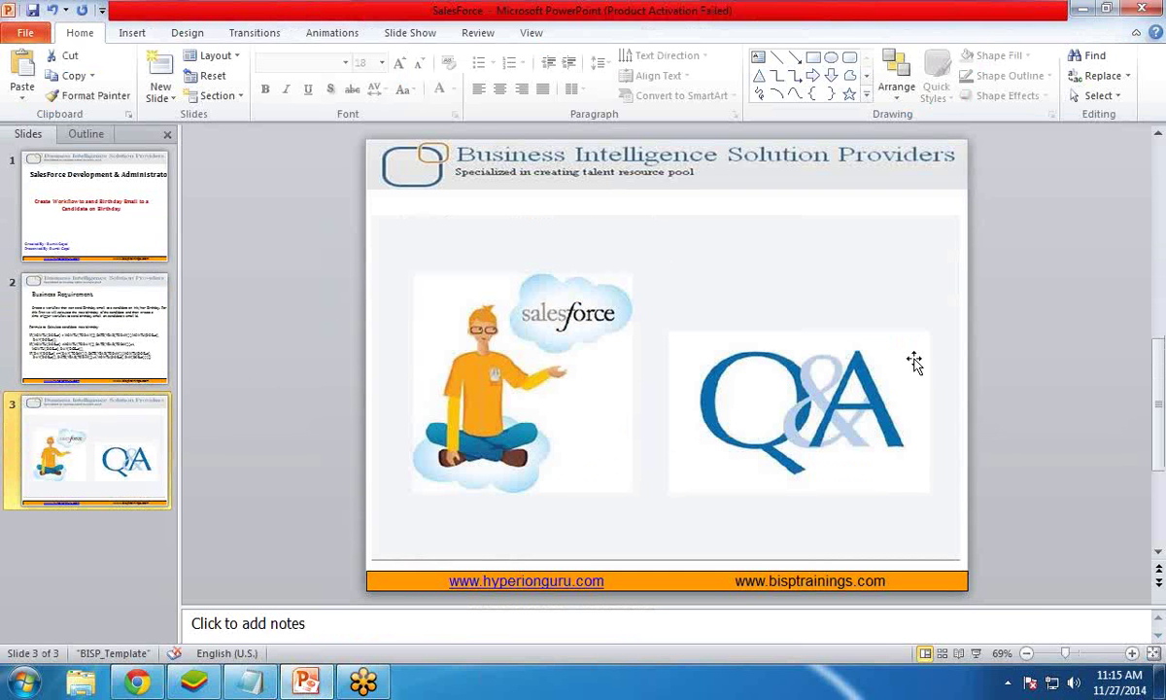